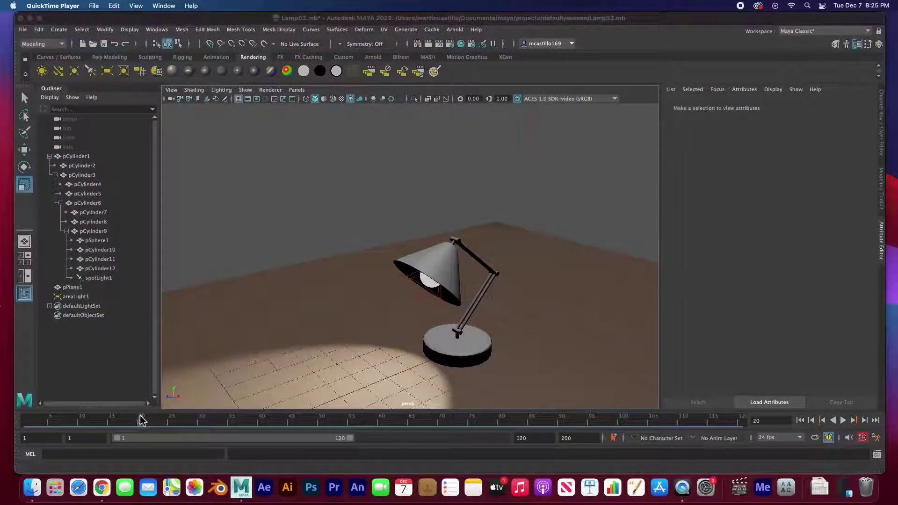
# - Scrub through the lamp animation, then select pCylinder1 and the lamp base with the Select tool
pyautogui.moveTo(141, 418); pyautogui.dragTo(99, 426)
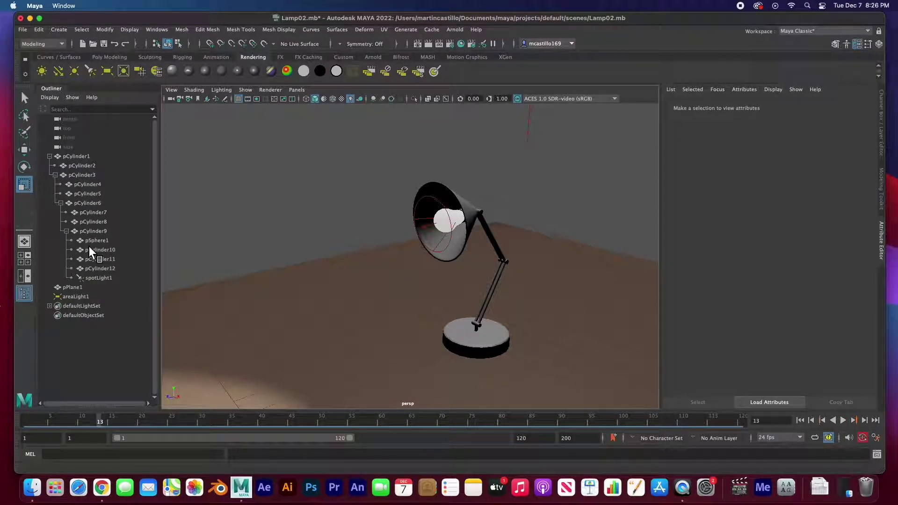
pyautogui.click(83, 158)
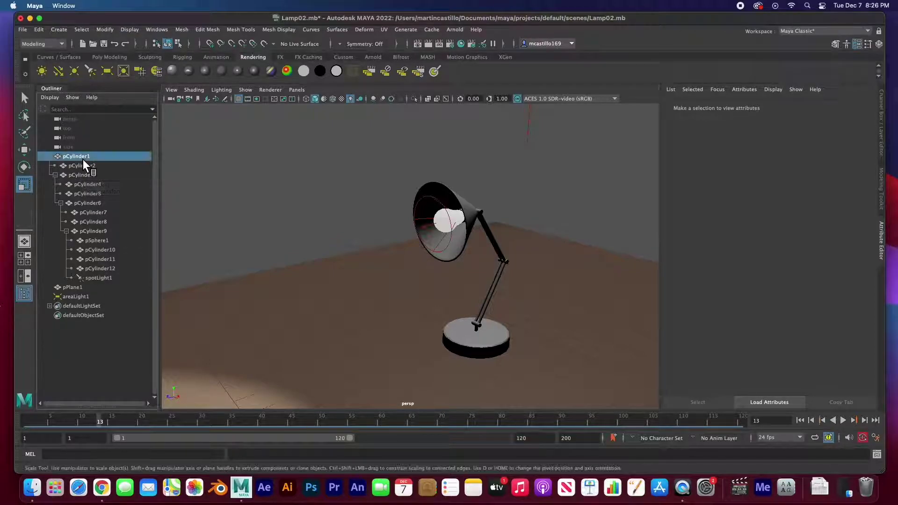
pyautogui.click(297, 226)
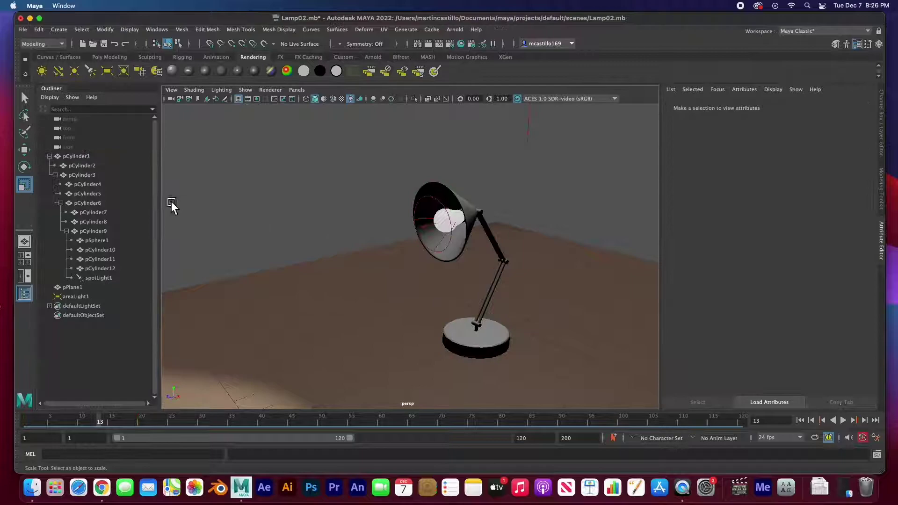
pyautogui.click(24, 99)
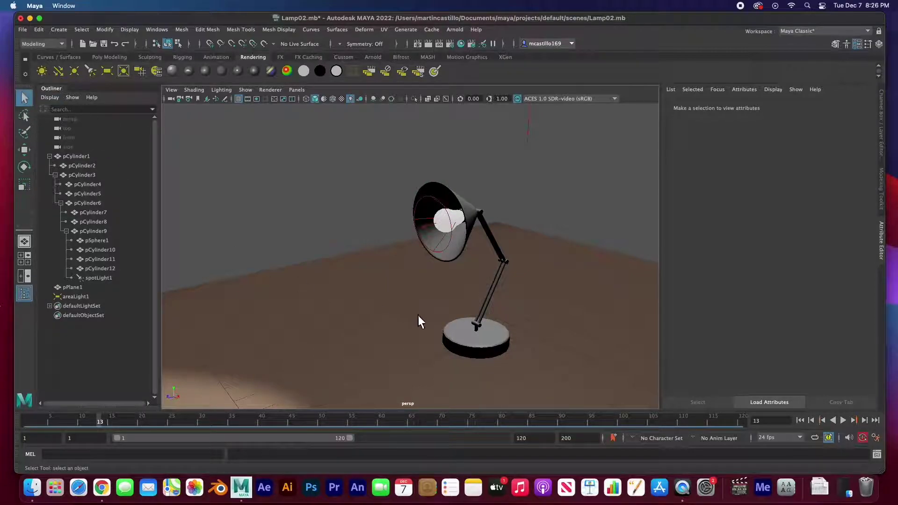
pyautogui.click(462, 333)
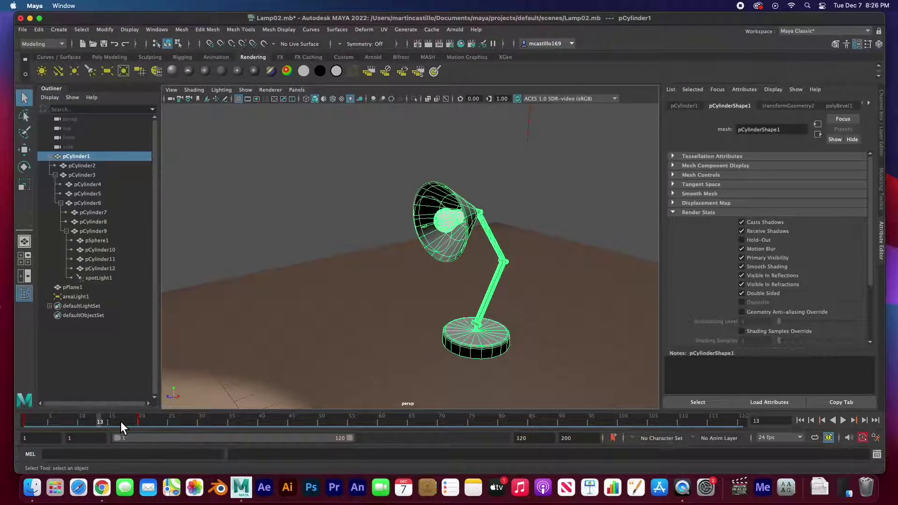
# - Scrub to frame 20 and test-move the whole lamp, then undo the move
pyautogui.moveTo(103, 422); pyautogui.dragTo(143, 420)
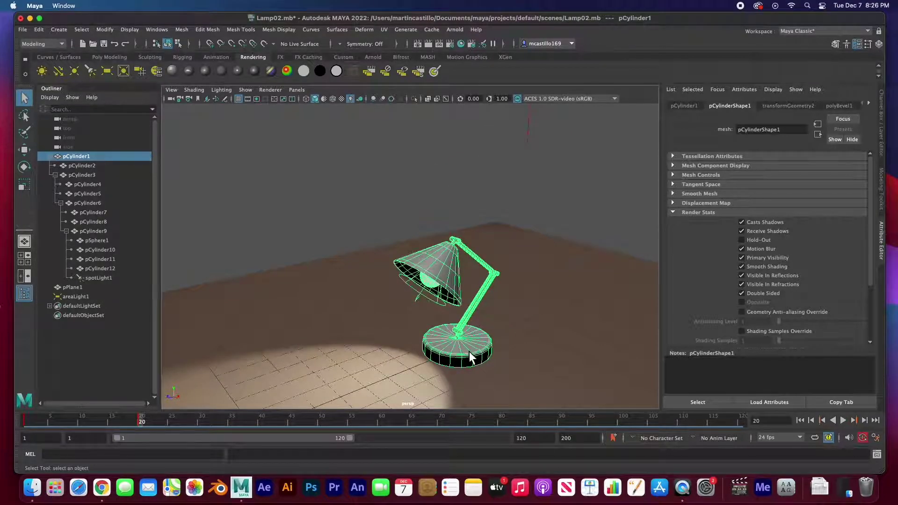
pyautogui.press('w')
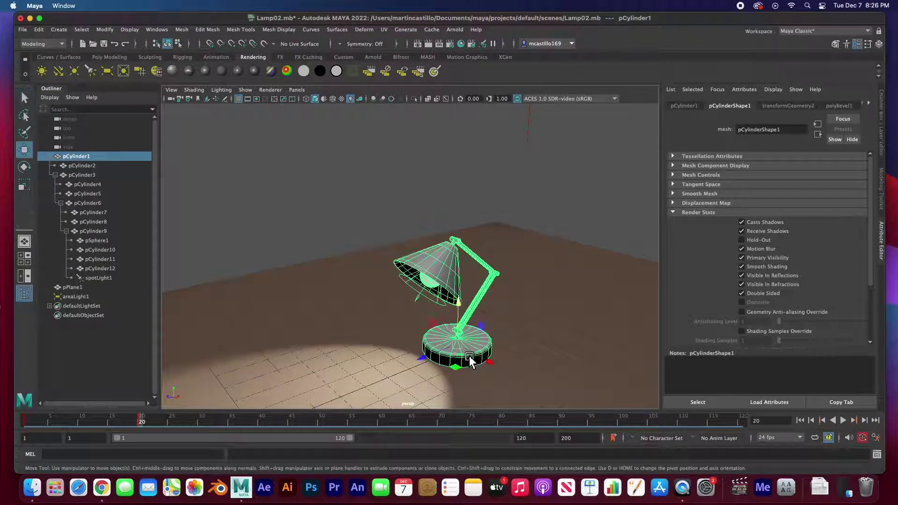
pyautogui.moveTo(468, 355); pyautogui.dragTo(482, 287)
pyautogui.hotkey('ctrl', 'z')
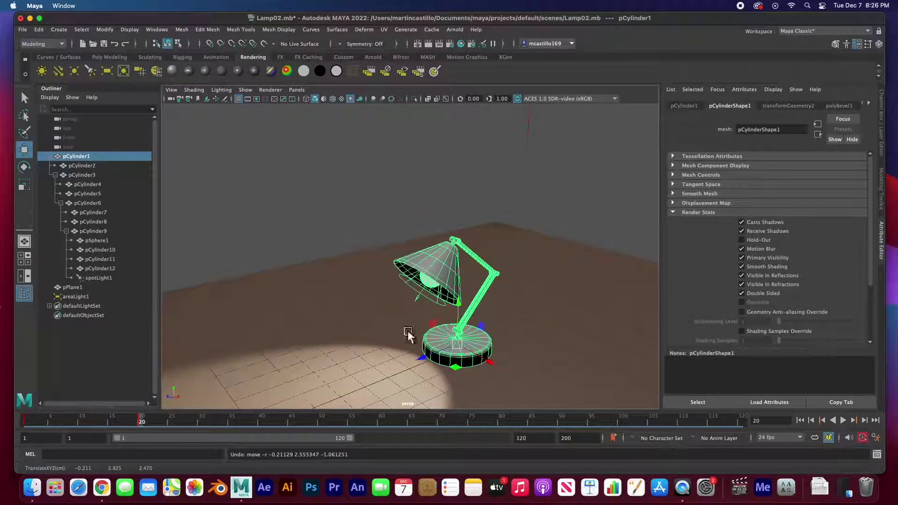
# - Select the lamp parts pCylinder3, arm pCylinder6 and shade joint pCylinder9 in turn
pyautogui.click(83, 176)
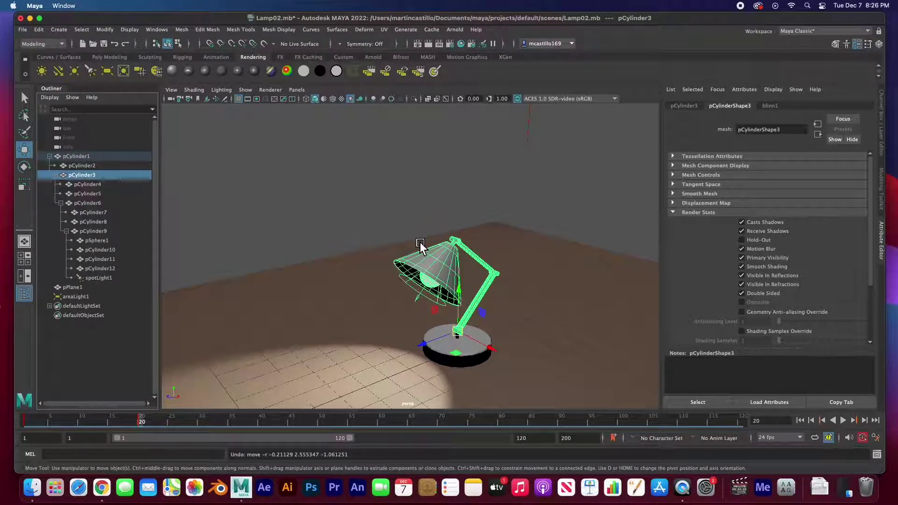
pyautogui.click(86, 203)
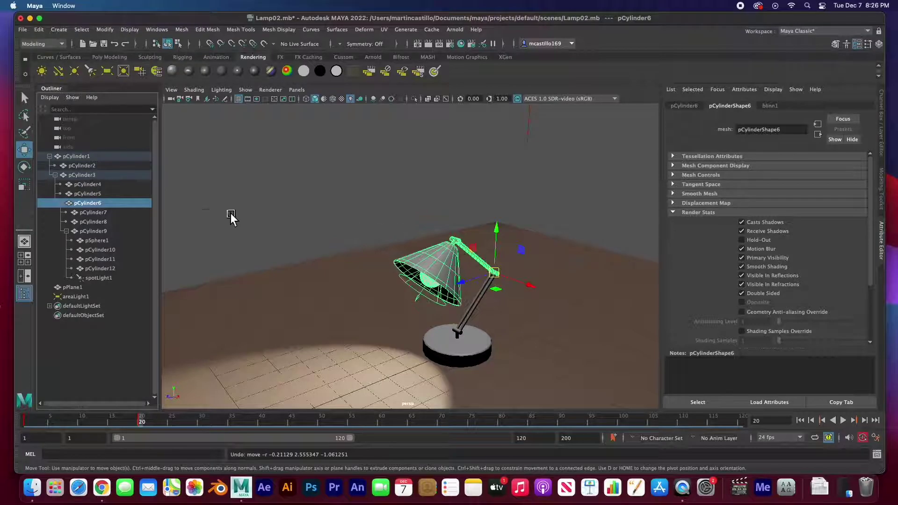
pyautogui.click(100, 231)
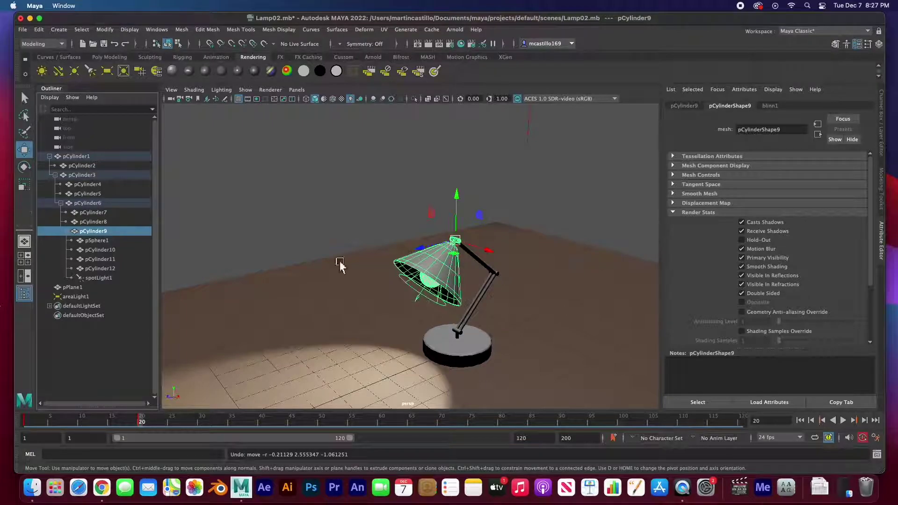
# - Select the bulb pSphere1 and shade parts pCylinder10, pCylinder11 and pCylinder12 in the Outliner
pyautogui.click(102, 242)
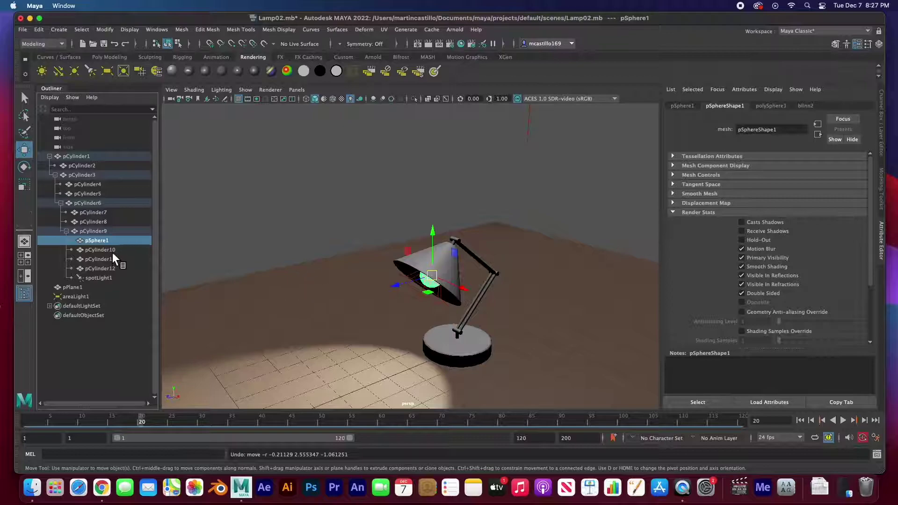
pyautogui.click(112, 250)
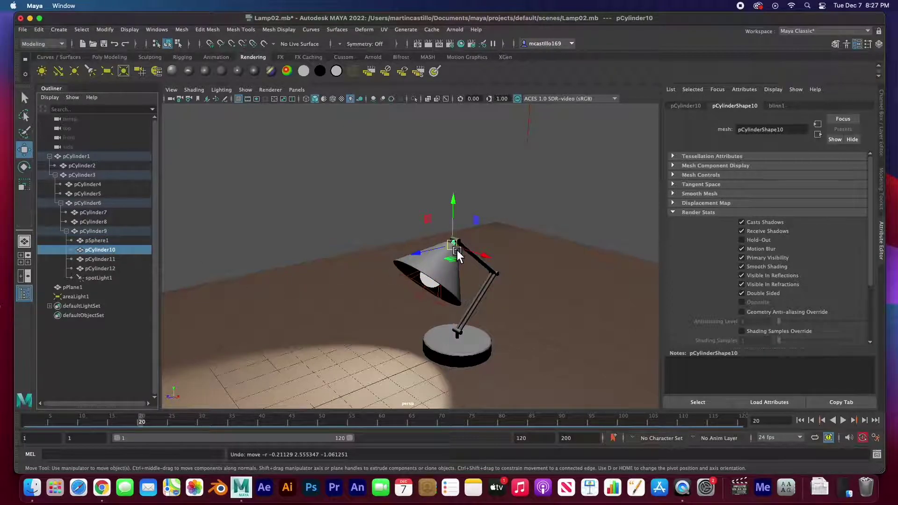
pyautogui.click(115, 260)
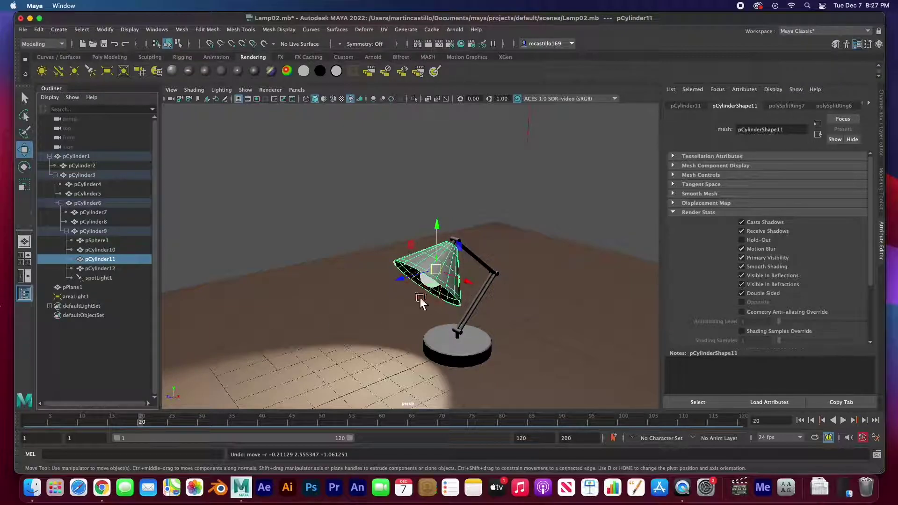
pyautogui.click(117, 269)
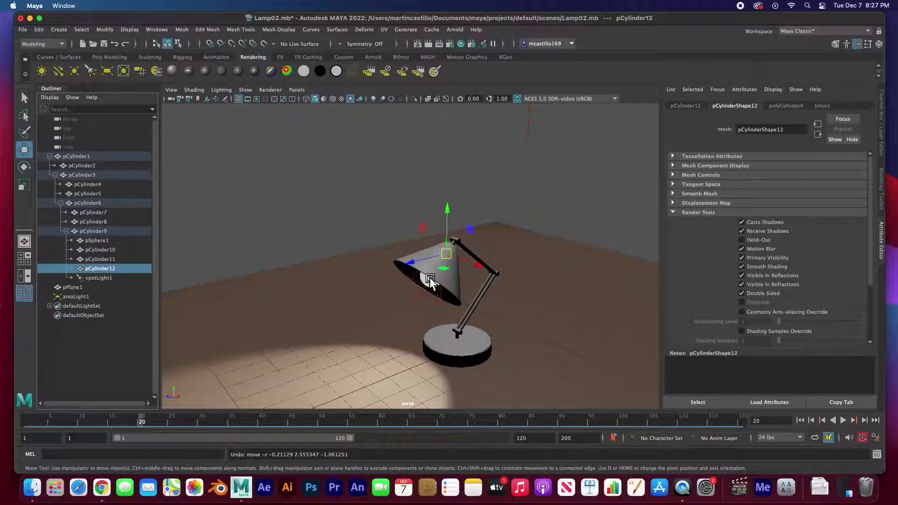
# - Test-move pCylinder12 and undo, then show spotLight1's settings: intensity 1.985, cone angle 76.766
pyautogui.moveTo(448, 256); pyautogui.dragTo(496, 238)
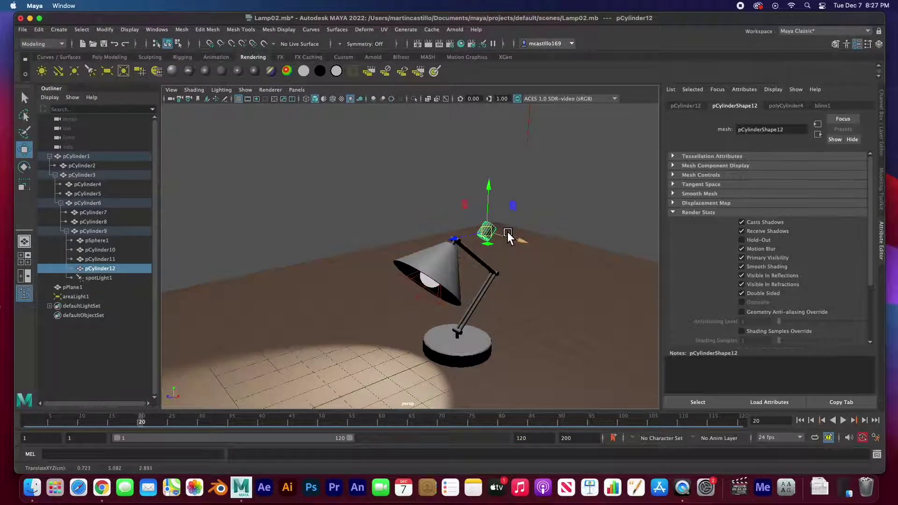
pyautogui.hotkey('ctrl', 'z')
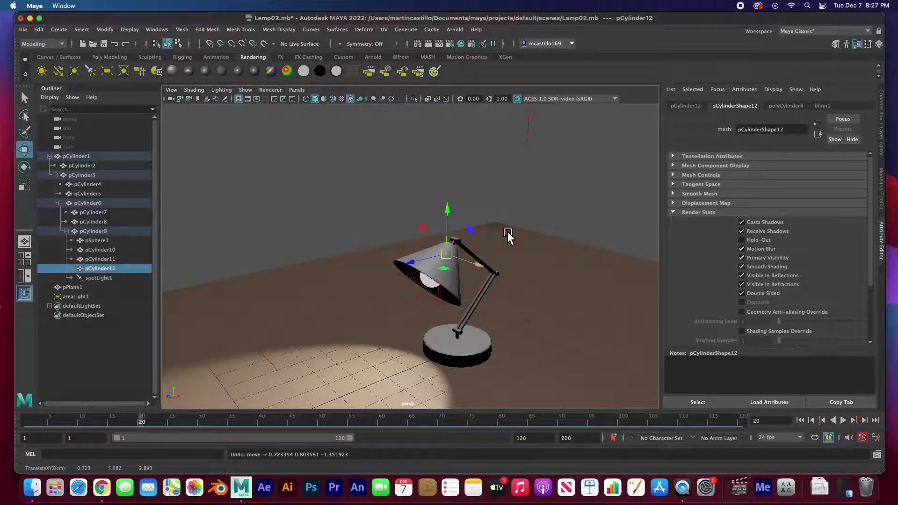
pyautogui.click(98, 241)
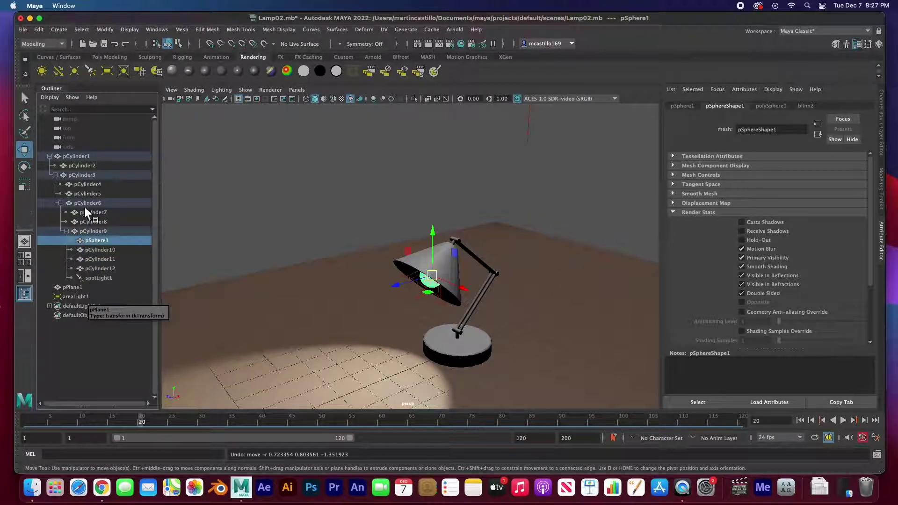
pyautogui.click(101, 279)
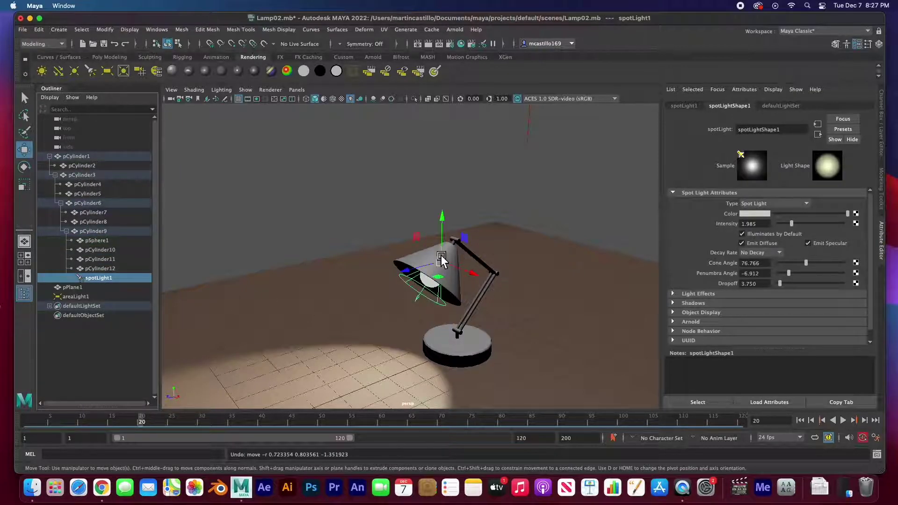
# - Reselect pCylinder9 and spotLight1 and review the lamp animation frames
pyautogui.click(91, 232)
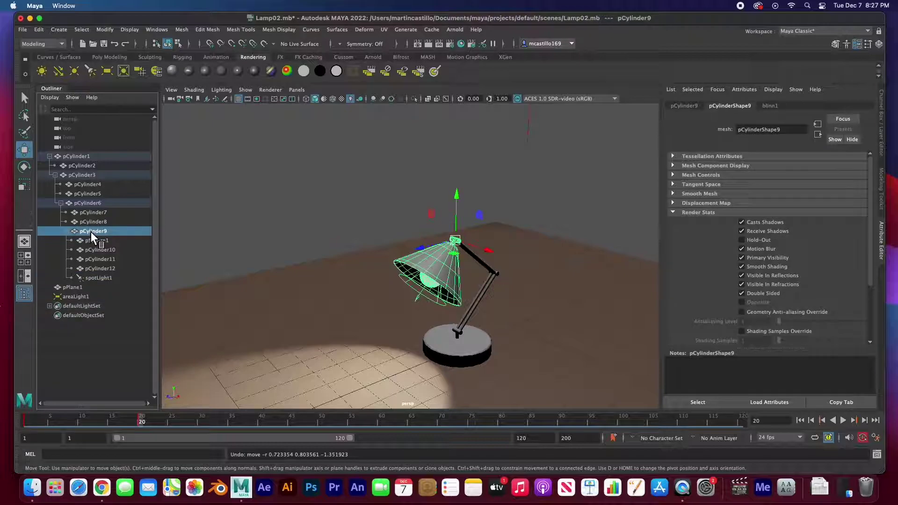
pyautogui.click(100, 281)
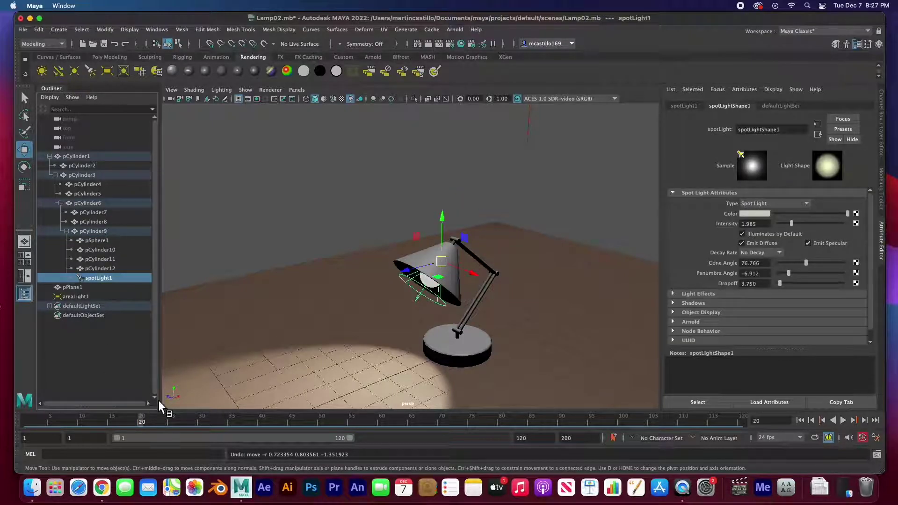
pyautogui.moveTo(144, 423)
pyautogui.mouseDown()
pyautogui.moveTo(54, 416)
pyautogui.moveTo(146, 425)
pyautogui.moveTo(40, 424)
pyautogui.moveTo(150, 428)
pyautogui.moveTo(72, 420)
pyautogui.moveTo(137, 426)
pyautogui.mouseUp()
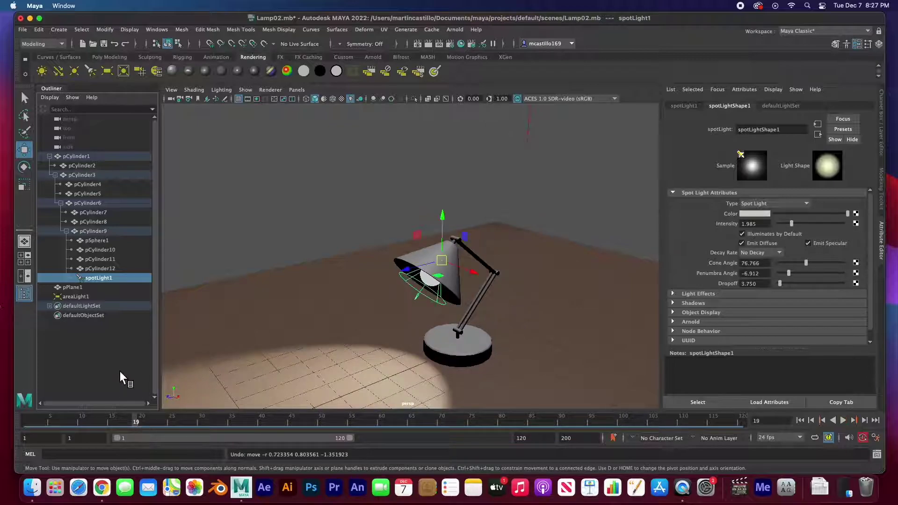
# - Show areaLight1's settings (intensity 44.595) after pPlane1, then save Lamp02.mb
pyautogui.click(77, 288)
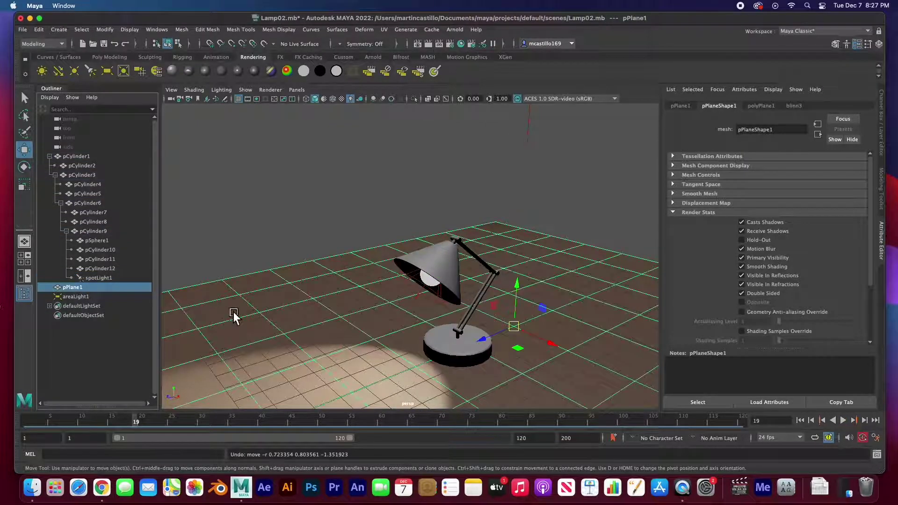
pyautogui.click(74, 297)
pyautogui.scroll(-5, 300, 339)
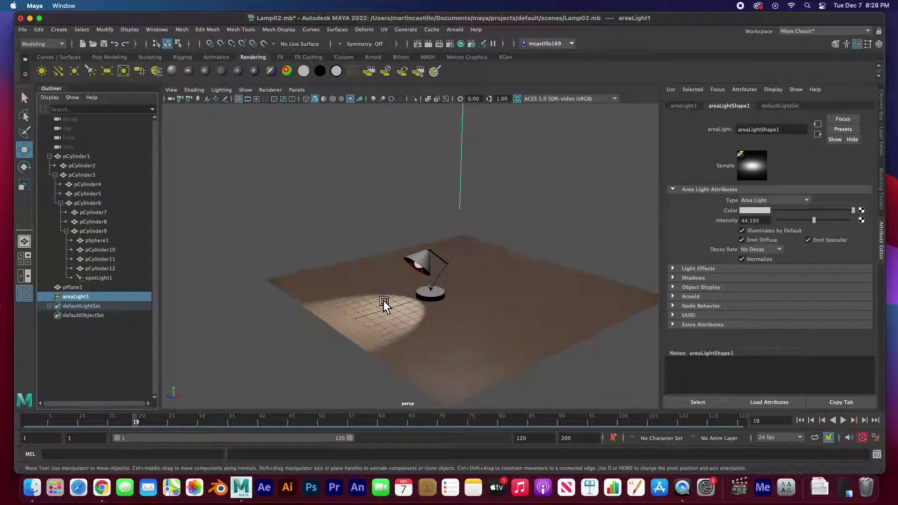
pyautogui.scroll(5, 384, 302)
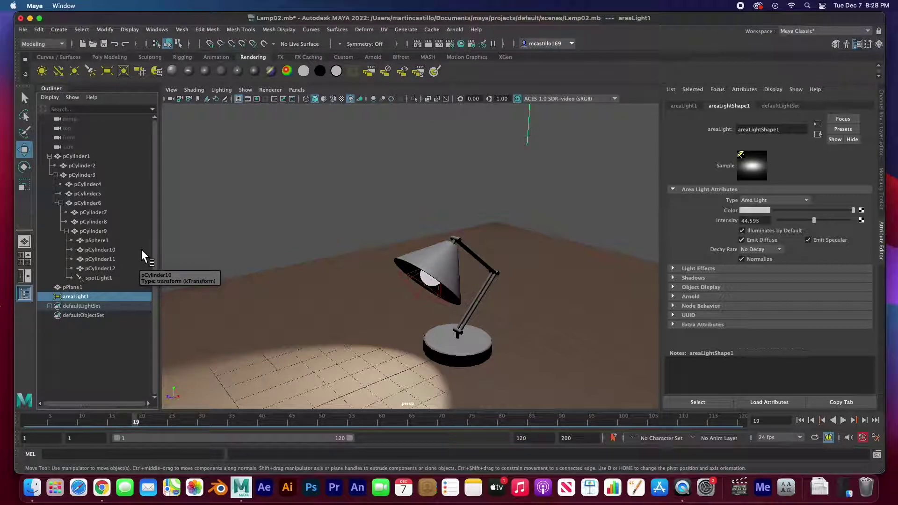
pyautogui.press('super+s')
# - Start a new scene and flatten a cylinder into a base disc, framed in view
pyautogui.click(23, 30)
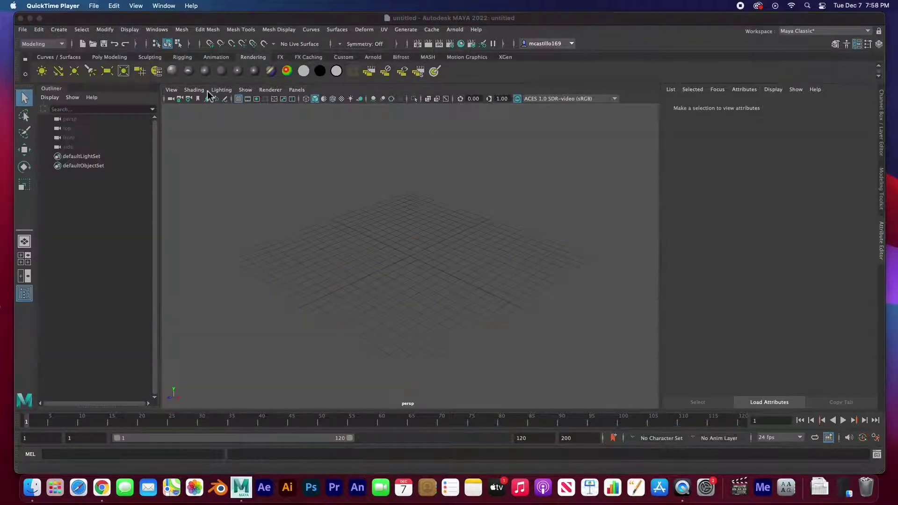
pyautogui.moveTo(407, 265); pyautogui.dragTo(414, 253)
pyautogui.press('space')
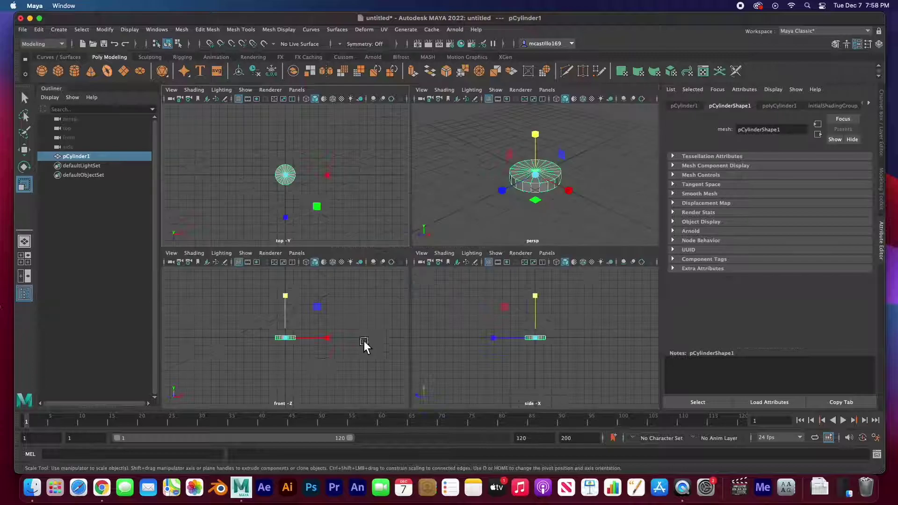
pyautogui.press('space')
pyautogui.press('w')
pyautogui.press('space')
pyautogui.press('f')
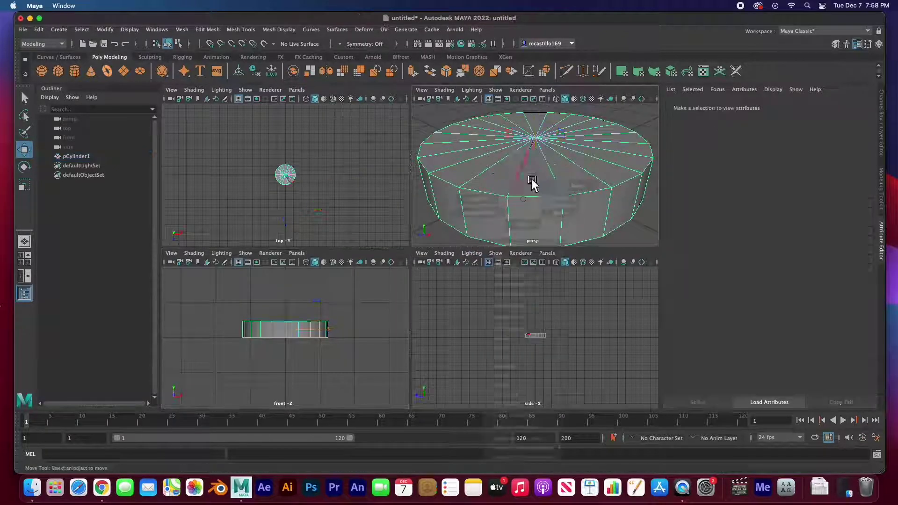
# - Bevel the base cylinder's edges, narrowing the bevel and adding segments
pyautogui.click(438, 71)
pyautogui.moveTo(611, 193)
pyautogui.mouseDown()
pyautogui.moveTo(603, 193)
pyautogui.moveTo(612, 200)
pyautogui.mouseUp()
pyautogui.click(369, 301)
pyautogui.scroll(5, 369, 301)
# - Create a second cylinder, shrink it and move it up above the base
pyautogui.click(74, 71)
pyautogui.press('super+z')
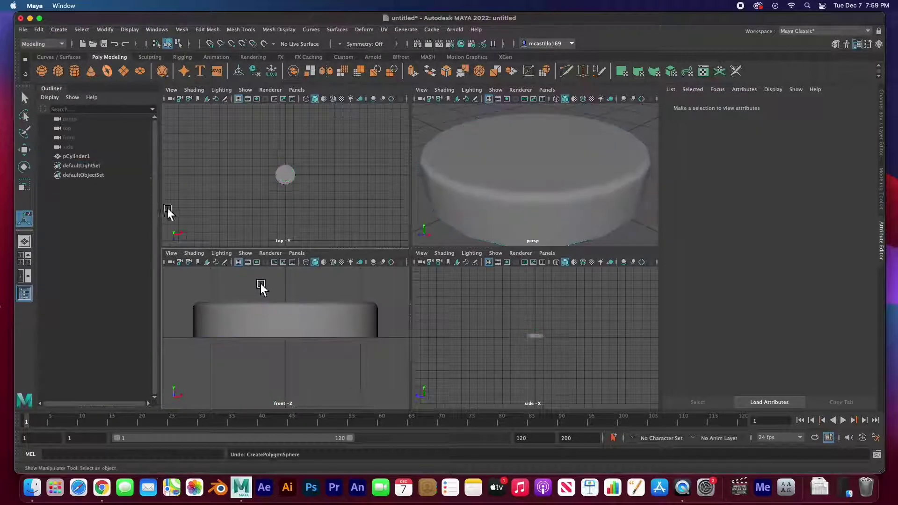
pyautogui.click(75, 72)
pyautogui.scroll(-5, 269, 303)
pyautogui.press('r')
pyautogui.moveTo(286, 337); pyautogui.dragTo(290, 301)
pyautogui.press('w')
pyautogui.scroll(5, 290, 300)
pyautogui.keyDown('alt'); pyautogui.moveTo(291, 324); pyautogui.dragTo(292, 364, button='middle'); pyautogui.keyUp('alt')
# - Stretch the small cylinder into a slim, tall post and lower it into the base
pyautogui.press('r')
pyautogui.moveTo(286, 268); pyautogui.dragTo(288, 248)
pyautogui.moveTo(287, 310); pyautogui.dragTo(282, 310)
pyautogui.moveTo(288, 270); pyautogui.dragTo(288, 290)
pyautogui.press('w')
# - Duplicate the post and rotate the copy 90° to lie flat
pyautogui.hotkey('ctrl', 'd')
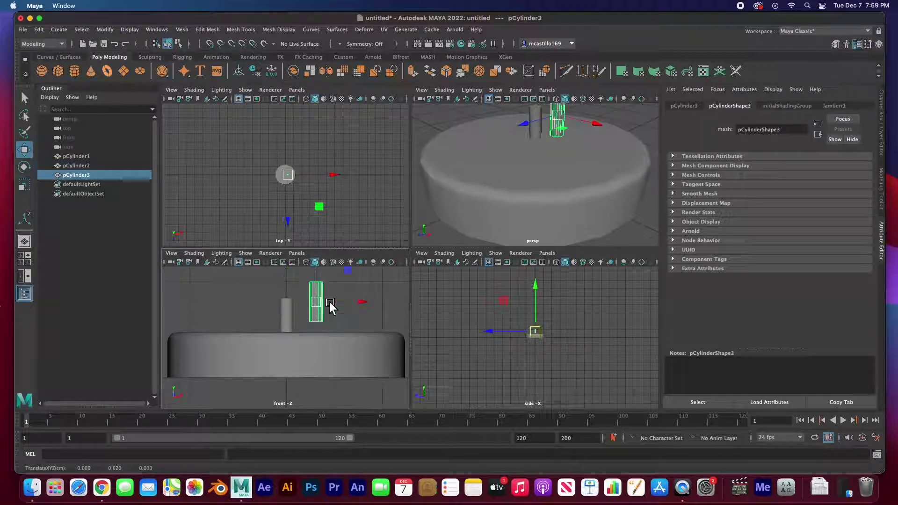
pyautogui.press('e')
pyautogui.moveTo(355, 281); pyautogui.dragTo(358, 350)
# - Lift the flat copy onto the post top, duplicate the post and scale pCylinder4 down
pyautogui.press('w')
pyautogui.moveTo(288, 323); pyautogui.dragTo(327, 277)
pyautogui.click(290, 322)
pyautogui.hotkey('ctrl', 'd')
pyautogui.press('space')
pyautogui.scroll(-10, 369, 319)
pyautogui.press('r')
pyautogui.moveTo(417, 204); pyautogui.dragTo(415, 174)
pyautogui.press('f')
pyautogui.moveTo(413, 262); pyautogui.dragTo(393, 164)
# - Reposition the post vertically and enlarge the joint ring pCylinder3
pyautogui.press('w')
pyautogui.scroll(-5, 426, 268)
pyautogui.press('f')
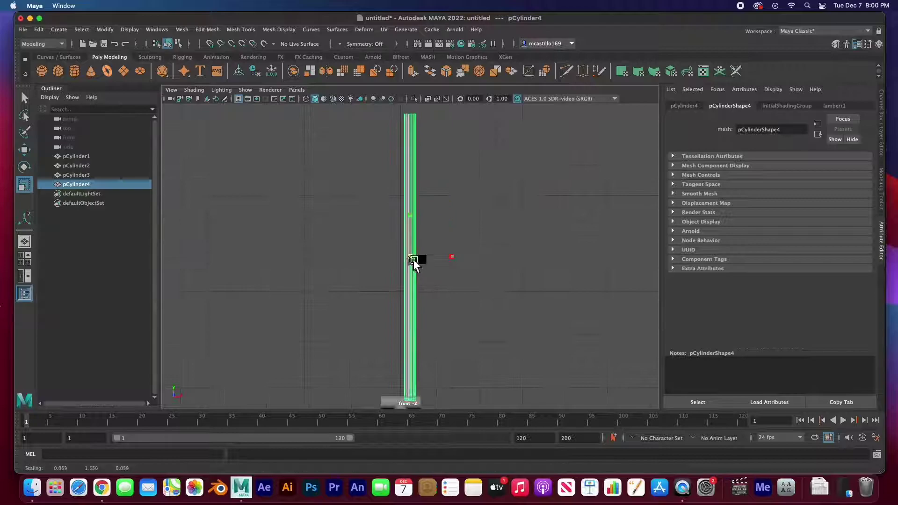
pyautogui.click(416, 223)
pyautogui.press('space')
pyautogui.press('space')
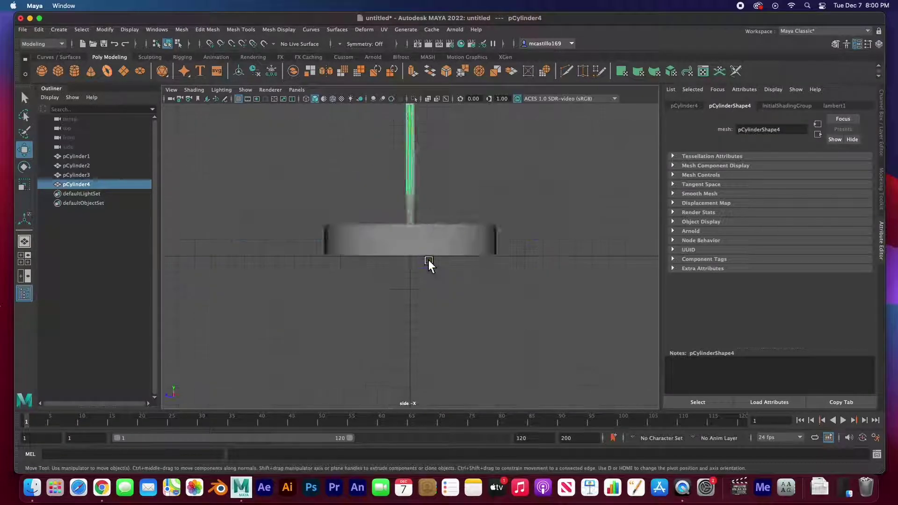
pyautogui.scroll(5, 429, 260)
pyautogui.click(416, 153)
pyautogui.press('r')
pyautogui.moveTo(386, 177); pyautogui.dragTo(377, 181)
pyautogui.press('space')
pyautogui.press('space')
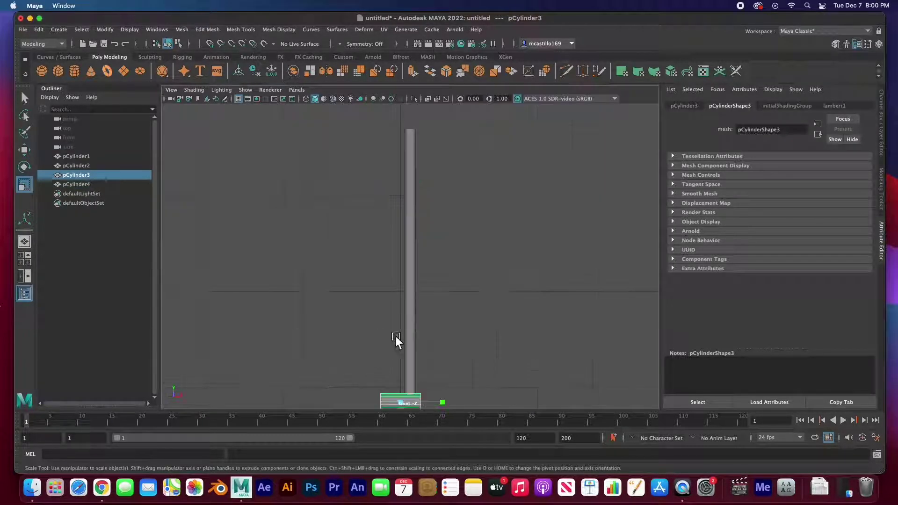
# - Clone the pCylinder4 post sideways into a second post and clone the joint ring to its top
pyautogui.click(411, 322)
pyautogui.press('w')
pyautogui.keyDown('shift'); pyautogui.moveTo(460, 270); pyautogui.dragTo(443, 270); pyautogui.keyUp('shift')
pyautogui.click(410, 393)
pyautogui.keyDown('shift'); pyautogui.moveTo(403, 384); pyautogui.dragTo(414, 108); pyautogui.keyUp('shift')
# - Clone both posts upward to extend the stand and clone joint ring pCylinder6 to the top
pyautogui.scroll(-10, 413, 187)
pyautogui.click(410, 243)
pyautogui.keyDown('shift'); pyautogui.click(406, 238); pyautogui.keyUp('shift')
pyautogui.keyDown('shift'); pyautogui.moveTo(406, 230); pyautogui.dragTo(403, 174); pyautogui.keyUp('shift')
pyautogui.click(441, 246)
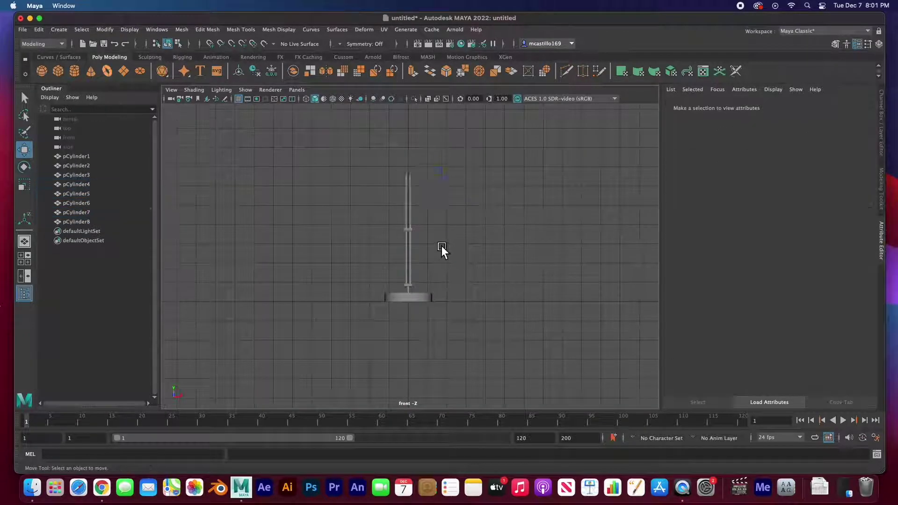
pyautogui.scroll(10, 430, 225)
pyautogui.keyDown('alt'); pyautogui.moveTo(407, 180); pyautogui.dragTo(400, 359, button='middle'); pyautogui.keyUp('alt')
pyautogui.click(400, 357)
pyautogui.keyDown('shift'); pyautogui.moveTo(398, 330); pyautogui.dragTo(411, 167); pyautogui.keyUp('shift')
# - Duplicate the base cylinder
pyautogui.scroll(-10, 417, 250)
pyautogui.click(412, 341)
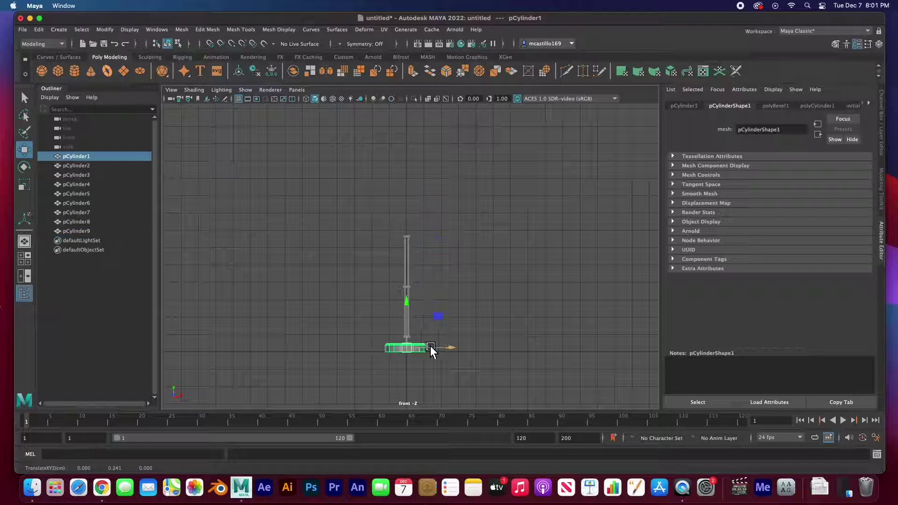
pyautogui.scroll(3, 412, 341)
pyautogui.scroll(-5, 382, 232)
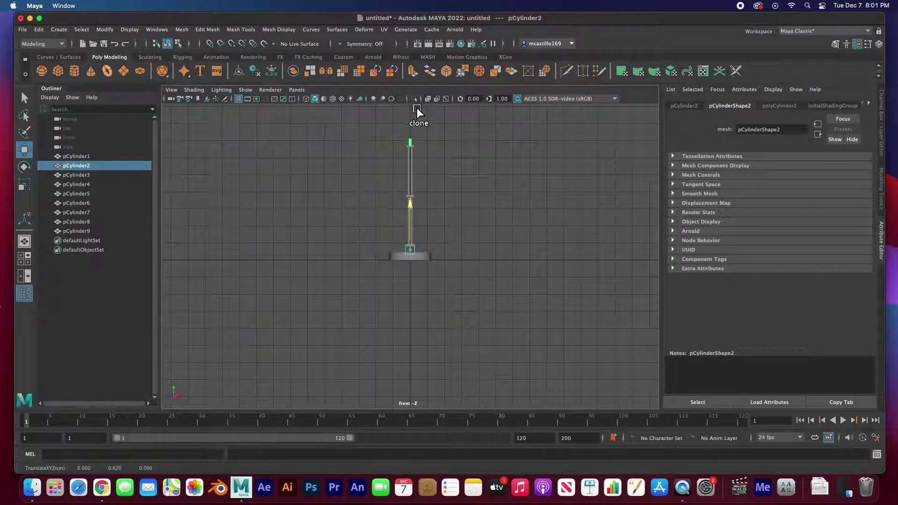
pyautogui.hotkey('ctrl', 'd')
pyautogui.scroll(5, 425, 239)
pyautogui.scroll(-5, 415, 248)
pyautogui.scroll(-1, 410, 306)
pyautogui.click(361, 270)
# - Create a new cylinder above the post and shrink and lower its bottom vertex ring
pyautogui.click(75, 71)
pyautogui.moveTo(411, 323); pyautogui.dragTo(413, 198)
pyautogui.scroll(10, 408, 210)
pyautogui.moveTo(401, 219); pyautogui.dragTo(356, 219, button='right')
pyautogui.moveTo(331, 235); pyautogui.dragTo(474, 288)
pyautogui.press('r')
pyautogui.moveTo(410, 250); pyautogui.dragTo(352, 253)
pyautogui.press('w')
pyautogui.moveTo(411, 204); pyautogui.dragTo(411, 210)
# - Widen the top vertex ring so the cylinder flares upward into a cone shade
pyautogui.moveTo(335, 120); pyautogui.dragTo(487, 145)
pyautogui.press('r')
pyautogui.moveTo(410, 131)
pyautogui.mouseDown()
pyautogui.moveTo(449, 133)
pyautogui.moveTo(415, 135)
pyautogui.mouseUp()
pyautogui.press('w')
pyautogui.click(461, 213)
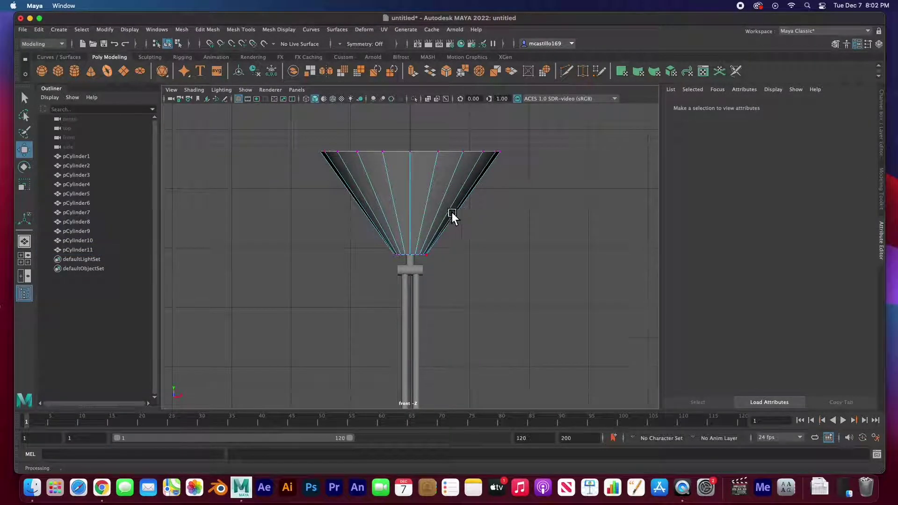
# - Select the cone's top cap faces and extrude them inward into a rim
pyautogui.press('space')
pyautogui.moveTo(225, 299); pyautogui.dragTo(385, 275)
pyautogui.press('f')
pyautogui.moveTo(477, 191); pyautogui.dragTo(482, 216, button='right')
pyautogui.click(490, 215)
pyautogui.keyDown('shift'); pyautogui.doubleClick(503, 202); pyautogui.keyUp('shift')
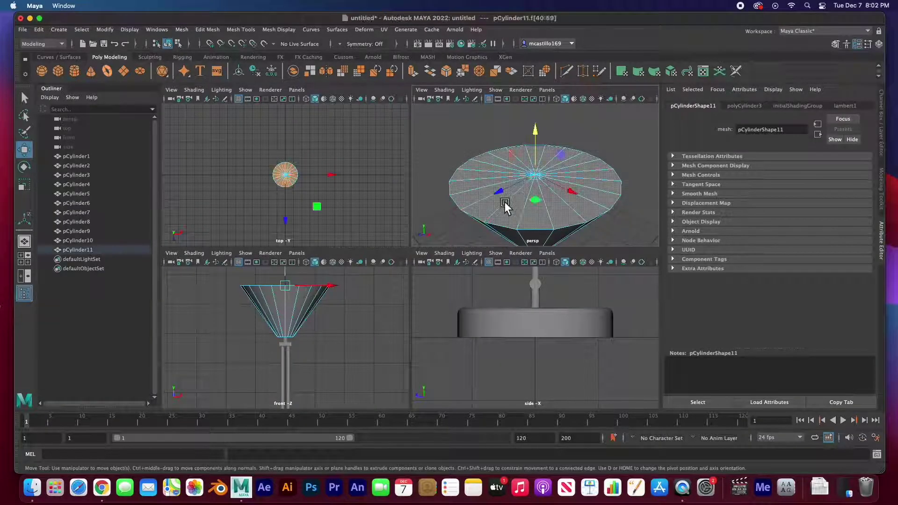
pyautogui.press('r')
pyautogui.keyDown('shift'); pyautogui.moveTo(535, 175); pyautogui.dragTo(533, 177); pyautogui.keyUp('shift')
# - Extrude the inner rim faces down into the cone and narrow them to hollow the shade
pyautogui.press('space')
pyautogui.press('4')
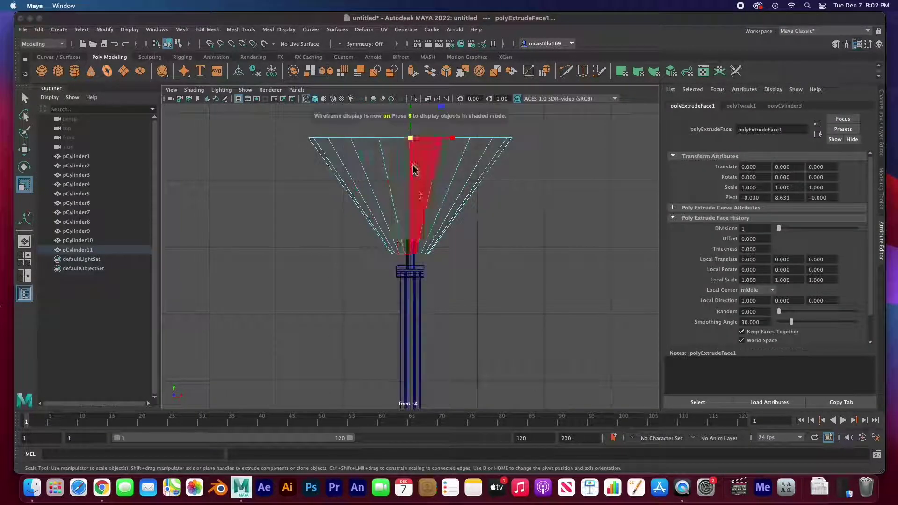
pyautogui.keyDown('alt'); pyautogui.moveTo(410, 197); pyautogui.dragTo(406, 253, button='middle'); pyautogui.keyUp('alt')
pyautogui.press('w')
pyautogui.keyDown('shift'); pyautogui.moveTo(407, 165); pyautogui.dragTo(308, 296); pyautogui.keyUp('shift')
pyautogui.press('r')
pyautogui.press('space')
pyautogui.keyDown('alt'); pyautogui.moveTo(513, 209); pyautogui.dragTo(515, 190); pyautogui.keyUp('alt')
pyautogui.click(442, 146)
# - Create a polygon sphere, scale it to about 0.45 and lift it above the shade
pyautogui.click(43, 74)
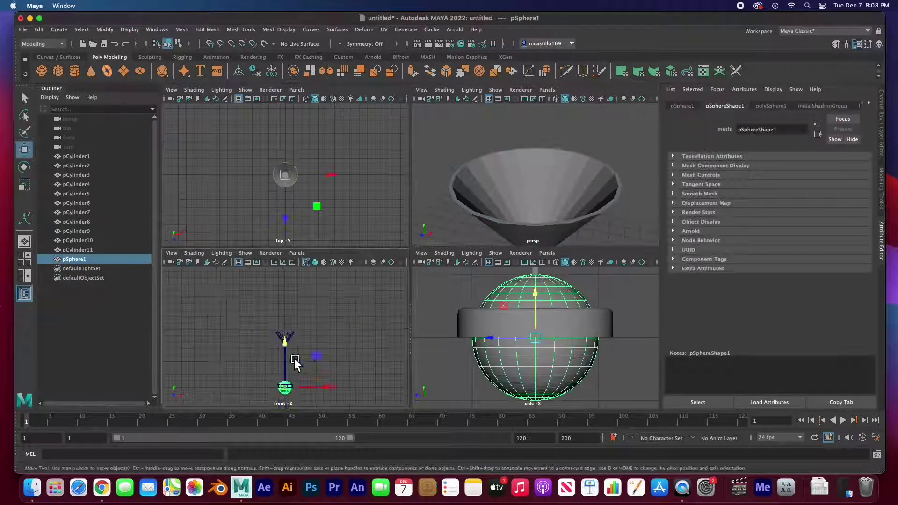
pyautogui.press('space')
pyautogui.scroll(5, 398, 237)
pyautogui.press('r')
pyautogui.moveTo(406, 214); pyautogui.dragTo(327, 214)
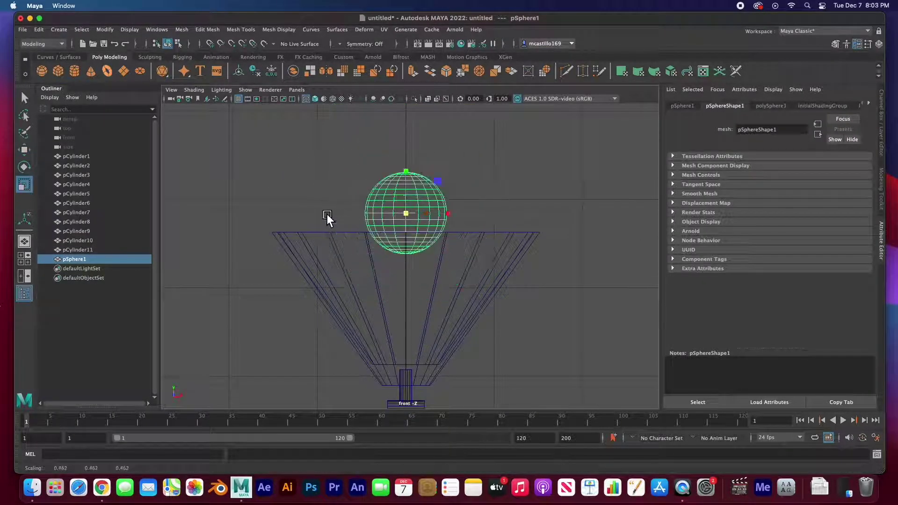
pyautogui.press('w')
pyautogui.moveTo(407, 201); pyautogui.dragTo(411, 173)
pyautogui.press('r')
# - Turn on Soft Select with radius 0.49 and pull the sphere's bottom vertices downward
pyautogui.rightClick(404, 199)
pyautogui.moveTo(404, 199); pyautogui.dragTo(358, 199, button='right')
pyautogui.moveTo(389, 209); pyautogui.dragTo(432, 221)
pyautogui.click(836, 44)
pyautogui.click(791, 257)
pyautogui.click(791, 270)
pyautogui.press('b')
pyautogui.moveTo(398, 184); pyautogui.dragTo(188, 183)
pyautogui.moveTo(374, 194); pyautogui.dragTo(341, 196)
# - Stretch the sphere into a bulb, reducing soft selection falloff to 0.36
pyautogui.press('w')
pyautogui.moveTo(451, 160); pyautogui.dragTo(451, 194)
pyautogui.press('b')
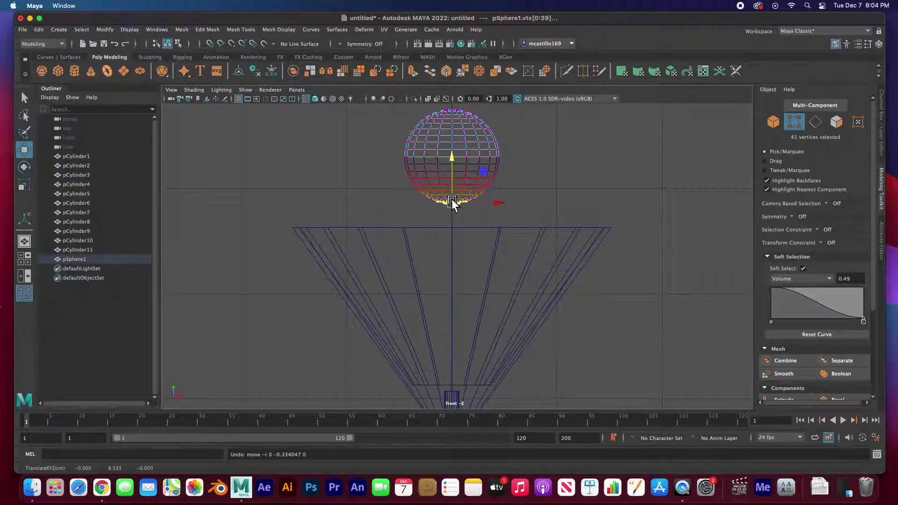
pyautogui.moveTo(451, 193); pyautogui.dragTo(440, 210, button='middle')
pyautogui.moveTo(454, 192); pyautogui.dragTo(454, 208)
# - Pinch a middle vertex row into a neck and lower the bulb into the shade
pyautogui.moveTo(406, 184); pyautogui.dragTo(508, 196)
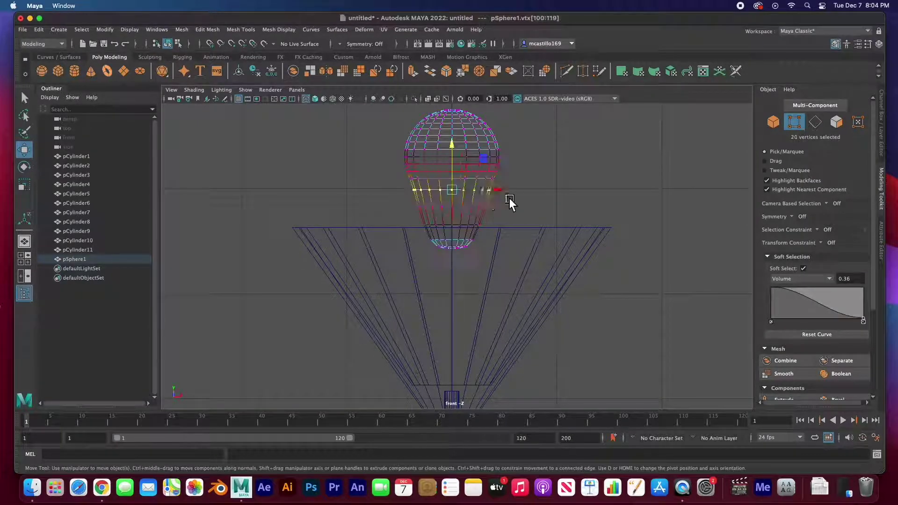
pyautogui.press('r')
pyautogui.moveTo(453, 190); pyautogui.dragTo(449, 191)
pyautogui.press('w')
pyautogui.moveTo(452, 151); pyautogui.dragTo(452, 158)
pyautogui.click(529, 203)
pyautogui.moveTo(479, 174); pyautogui.dragTo(505, 152, button='right')
pyautogui.moveTo(456, 127); pyautogui.dragTo(457, 235)
# - Add a small socket cylinder, scaled down and raised to the bulb's base
pyautogui.click(75, 71)
pyautogui.scroll(-10, 456, 299)
pyautogui.moveTo(460, 339); pyautogui.dragTo(459, 234)
pyautogui.scroll(10, 460, 236)
pyautogui.press('r')
pyautogui.moveTo(454, 351); pyautogui.dragTo(358, 350)
pyautogui.press('w')
pyautogui.moveTo(456, 323); pyautogui.dragTo(458, 307)
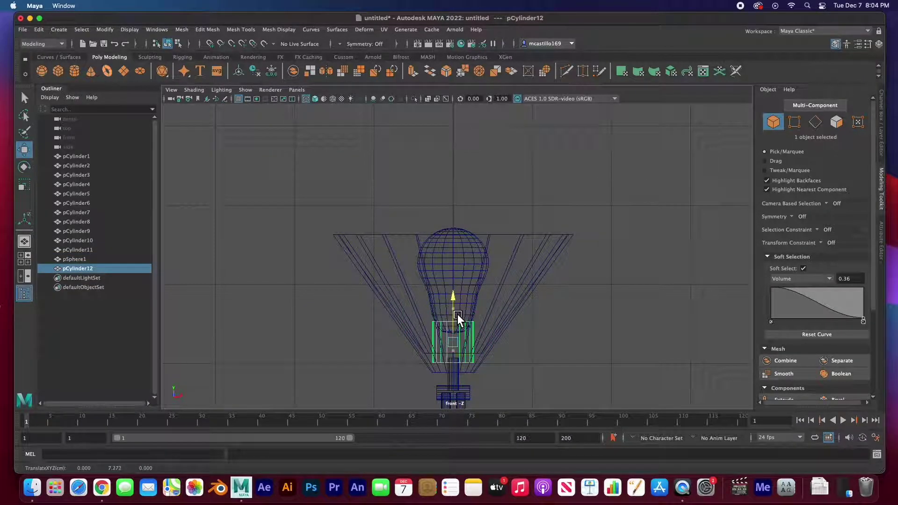
# - Select the lampshade and orbit lower to view the shade and bulb together
pyautogui.press('space')
pyautogui.click(553, 173)
pyautogui.keyDown('alt'); pyautogui.moveTo(507, 147); pyautogui.dragTo(558, 215); pyautogui.keyUp('alt')
pyautogui.press('space')
# - Insert edge loops on the shade near its top rim and just inside the rim
pyautogui.scroll(8, 397, 285)
pyautogui.click(208, 29)
pyautogui.moveTo(242, 30)
pyautogui.click(255, 97)
pyautogui.click(302, 157)
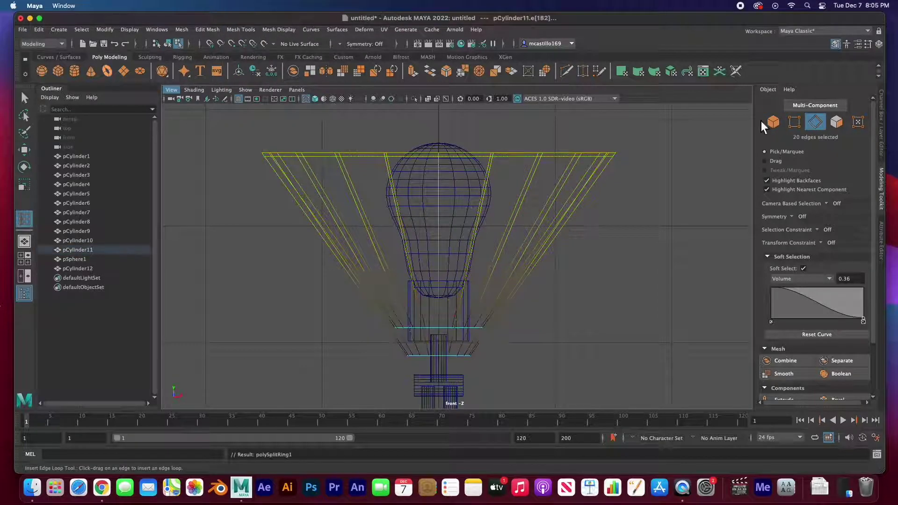
pyautogui.click(457, 322)
pyautogui.press('space')
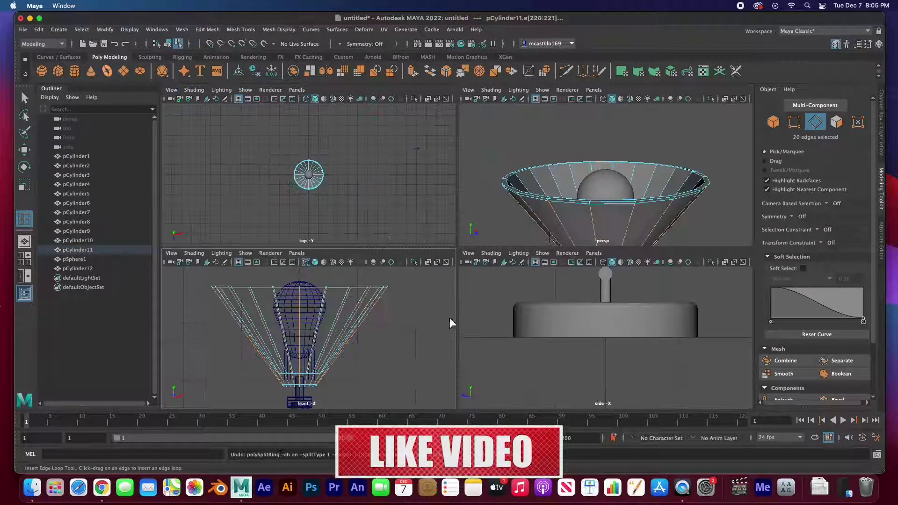
pyautogui.press('space')
pyautogui.keyDown('alt'); pyautogui.moveTo(476, 301); pyautogui.dragTo(493, 325); pyautogui.keyUp('alt')
pyautogui.click(572, 242)
pyautogui.moveTo(545, 360)
pyautogui.keyDown('alt'); pyautogui.mouseDown()
pyautogui.moveTo(535, 298)
pyautogui.moveTo(537, 377)
pyautogui.mouseUp(); pyautogui.keyUp('alt')
pyautogui.click(577, 312)
# - Check the smooth preview, then add an edge loop near the shade's base
pyautogui.press('3')
pyautogui.click(544, 333)
pyautogui.press('1')
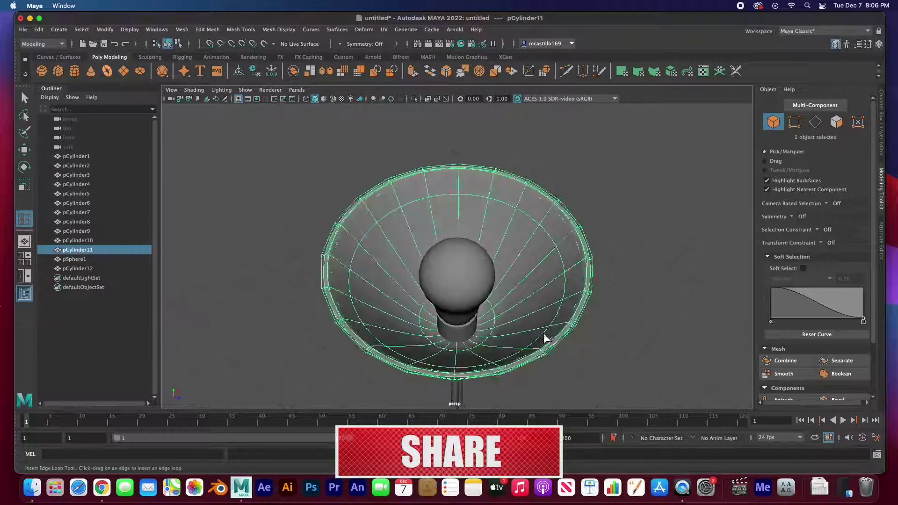
pyautogui.click(488, 330)
pyautogui.press('super+z')
pyautogui.press('q')
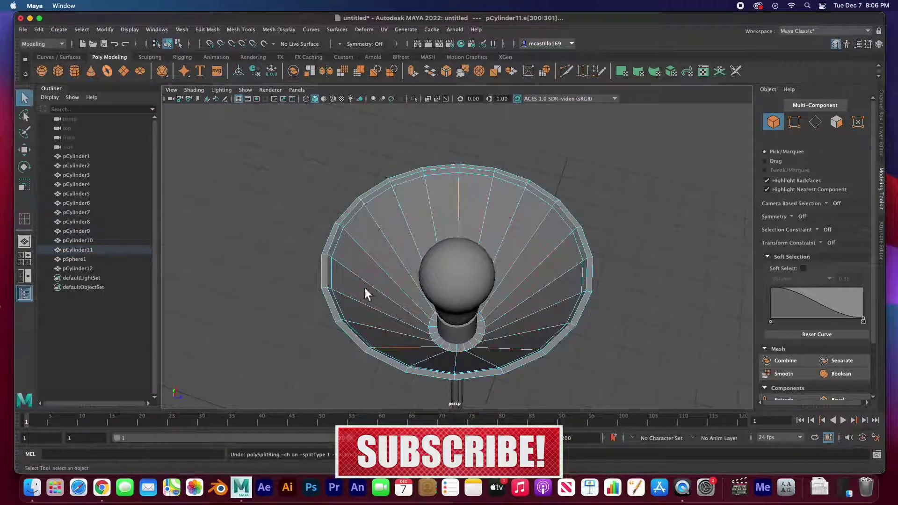
# - Hide the bulb sphere and socket cylinder, then select the shade
pyautogui.click(254, 238)
pyautogui.click(457, 293)
pyautogui.press('h')
pyautogui.click(451, 332)
pyautogui.press('h')
pyautogui.click(451, 333)
# - Extrude the edge ring around the shade's base inward
pyautogui.press('g')
pyautogui.click(483, 309)
pyautogui.press('super+z')
pyautogui.press('q')
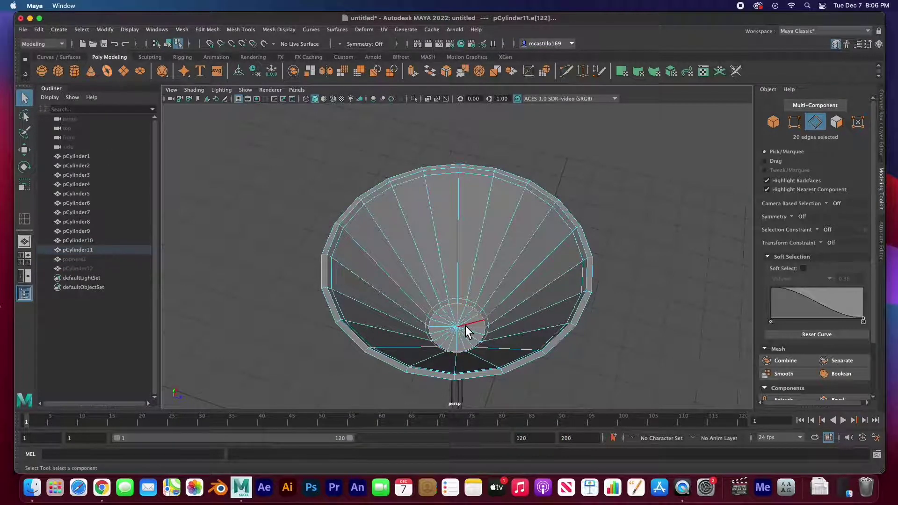
pyautogui.press('r')
pyautogui.keyDown('shift'); pyautogui.moveTo(458, 328); pyautogui.dragTo(468, 251); pyautogui.keyUp('shift')
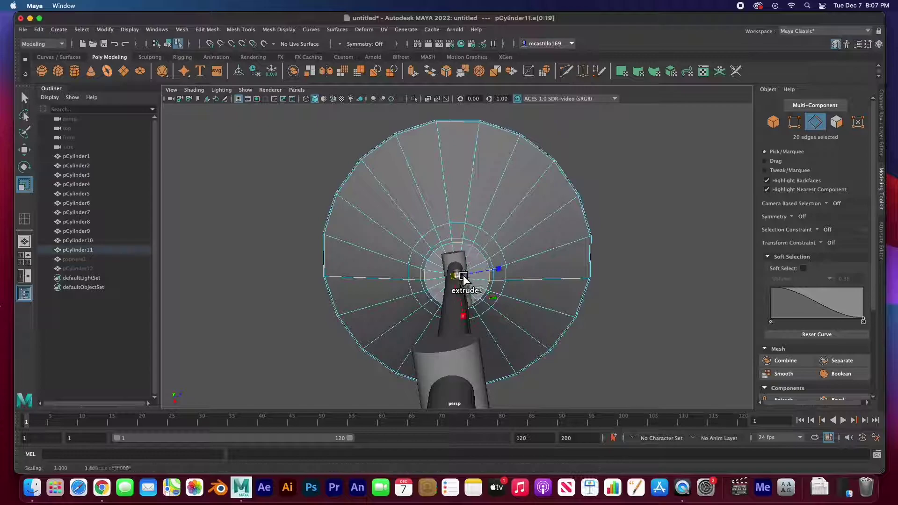
# - Extrude the shade's base cap faces downward into a neck
pyautogui.moveTo(487, 266); pyautogui.dragTo(479, 292, button='right')
pyautogui.moveTo(480, 291); pyautogui.dragTo(452, 277)
pyautogui.moveTo(533, 238)
pyautogui.keyDown('alt'); pyautogui.mouseDown()
pyautogui.moveTo(539, 277)
pyautogui.moveTo(524, 311)
pyautogui.mouseUp(); pyautogui.keyUp('alt')
pyautogui.click(23, 219)
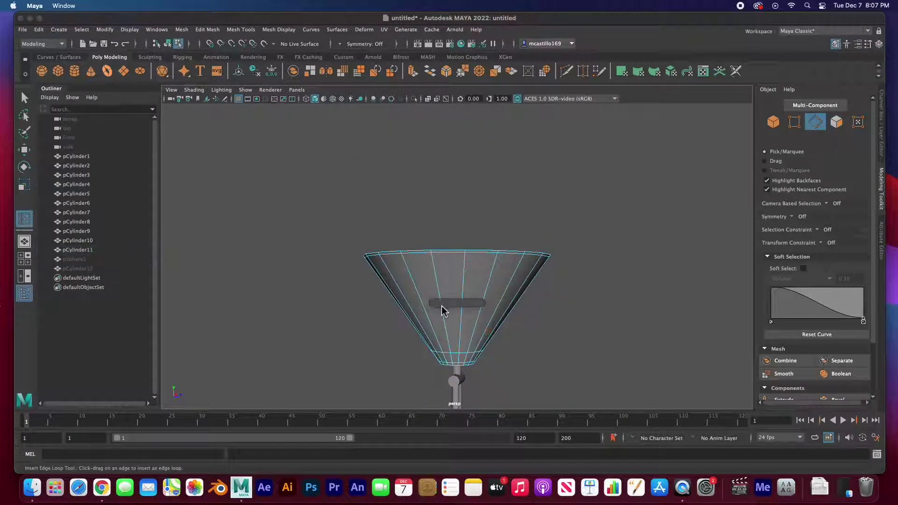
# - Add two more edge loops to the shade's walls, then view down along the lamp stand
pyautogui.click(441, 305)
pyautogui.keyDown('alt'); pyautogui.moveTo(441, 306); pyautogui.dragTo(449, 342); pyautogui.keyUp('alt')
pyautogui.click(451, 271)
pyautogui.keyDown('alt'); pyautogui.moveTo(503, 291); pyautogui.dragTo(507, 284); pyautogui.keyUp('alt')
pyautogui.moveTo(507, 283); pyautogui.dragTo(537, 255, button='right')
pyautogui.click(532, 303)
pyautogui.keyDown('alt'); pyautogui.moveTo(531, 303); pyautogui.dragTo(490, 305); pyautogui.keyUp('alt')
pyautogui.scroll(-3, 489, 304)
pyautogui.keyDown('alt'); pyautogui.moveTo(473, 328); pyautogui.dragTo(462, 240, button='middle'); pyautogui.keyUp('alt')
pyautogui.keyDown('alt'); pyautogui.moveTo(462, 241); pyautogui.dragTo(416, 258); pyautogui.keyUp('alt')
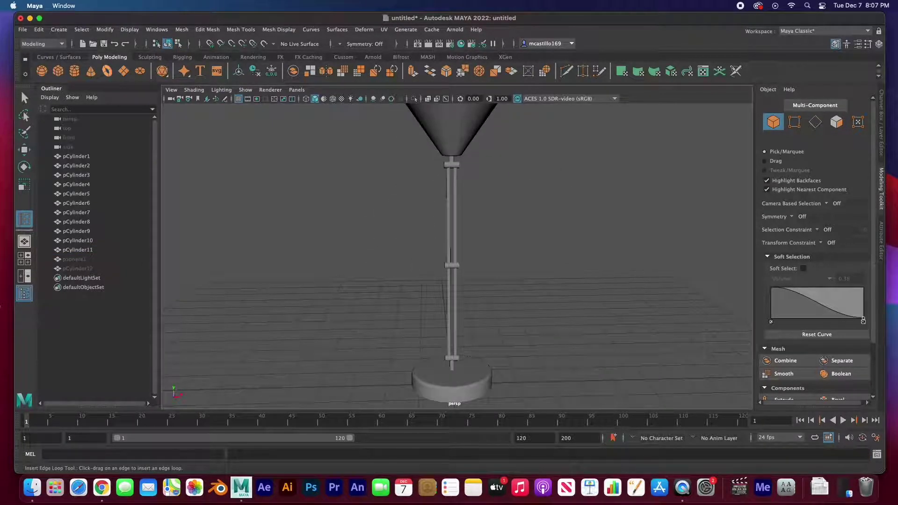
pyautogui.scroll(-5, 421, 195)
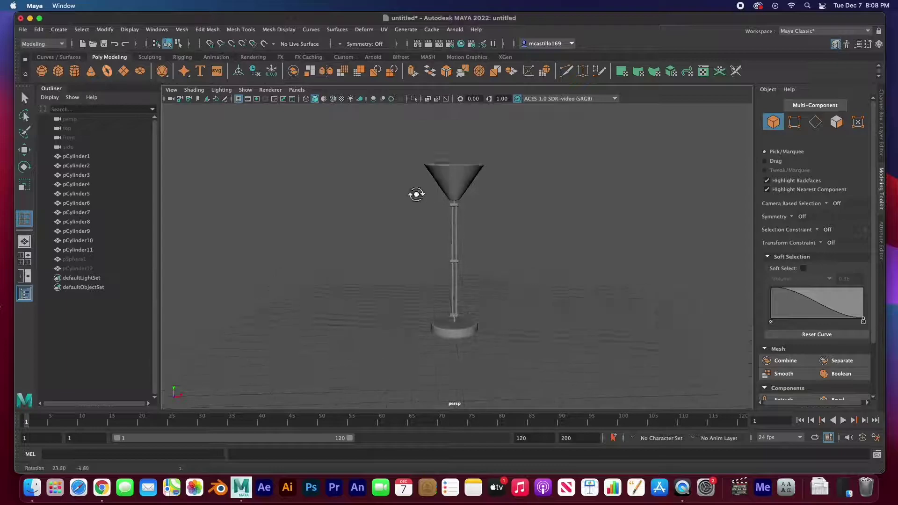
# - Save the scene as 'Lamp' with Save Scene As
pyautogui.click(22, 29)
pyautogui.click(52, 76)
pyautogui.write('Lamp')
pyautogui.click(657, 344)
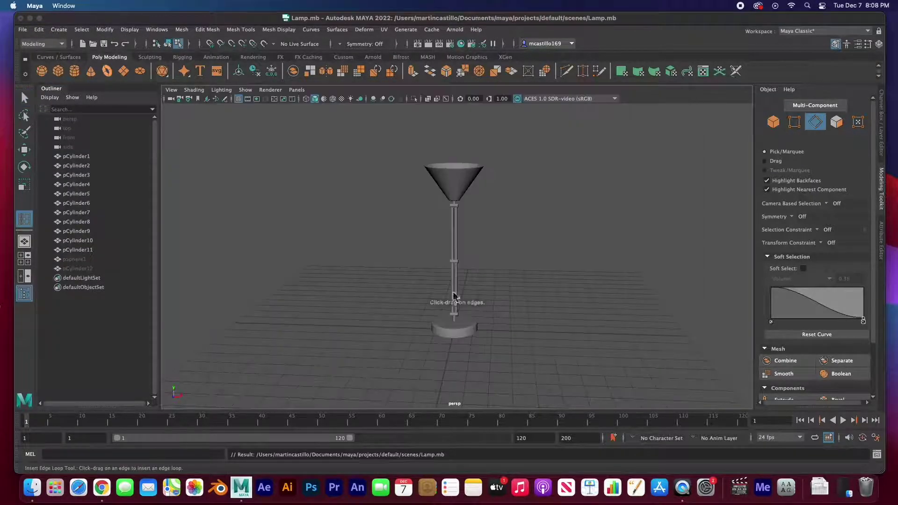
# - Raise the base cylinder slightly in the front view and return to four views
pyautogui.click(463, 341)
pyautogui.press('r')
pyautogui.press('space')
pyautogui.press('space')
pyautogui.press('w')
pyautogui.moveTo(460, 238); pyautogui.dragTo(460, 232)
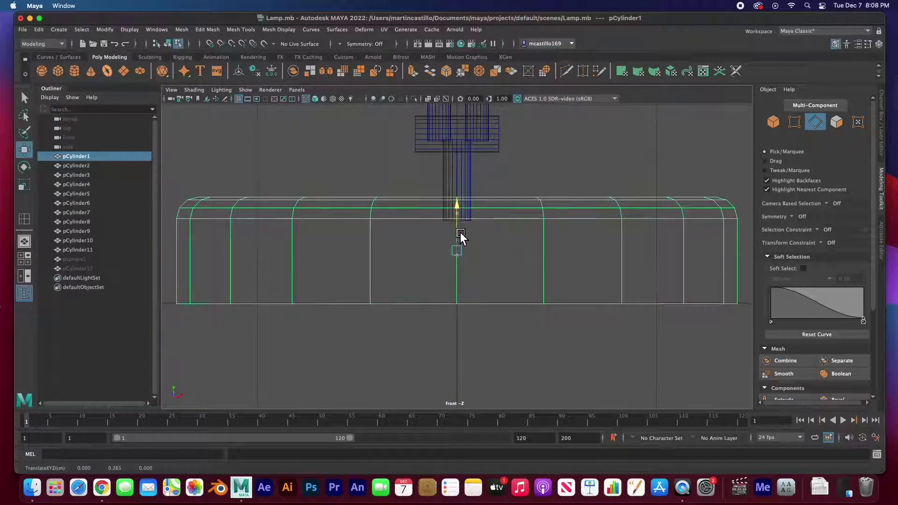
pyautogui.click(470, 226)
pyautogui.scroll(-10, 470, 226)
pyautogui.keyDown('alt'); pyautogui.moveTo(505, 208); pyautogui.dragTo(499, 282, button='middle'); pyautogui.keyUp('alt')
pyautogui.scroll(4, 500, 282)
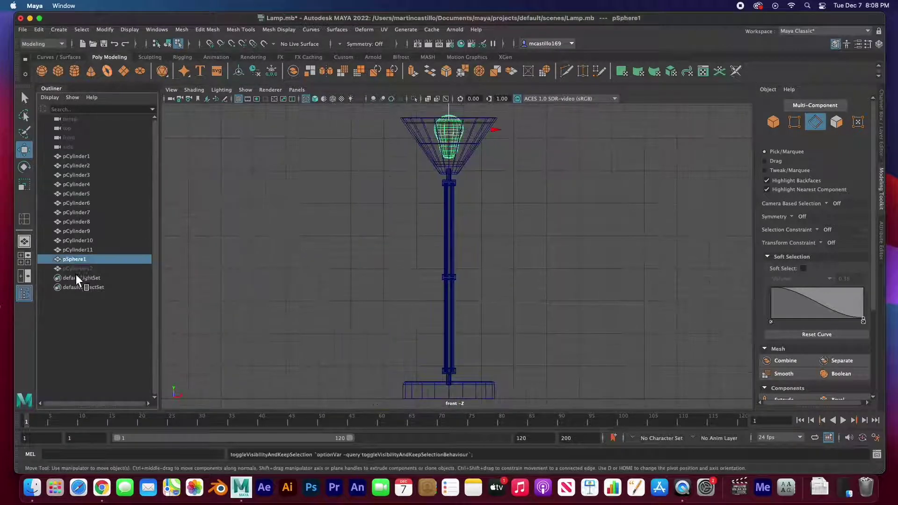
pyautogui.press('space')
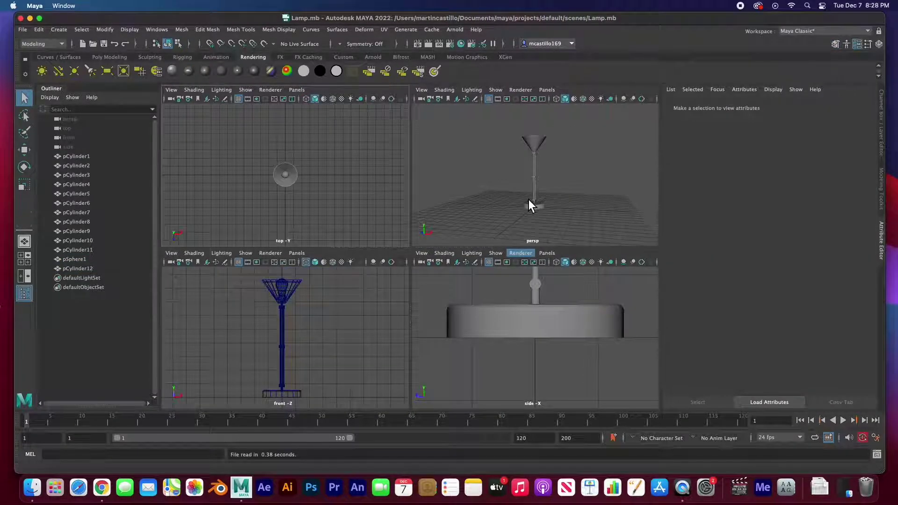
# - Maximise the perspective view and frame the bulb sphere pSphere1
pyautogui.press('space')
pyautogui.scroll(5, 431, 271)
pyautogui.scroll(-2, 431, 268)
pyautogui.scroll(-3, 431, 264)
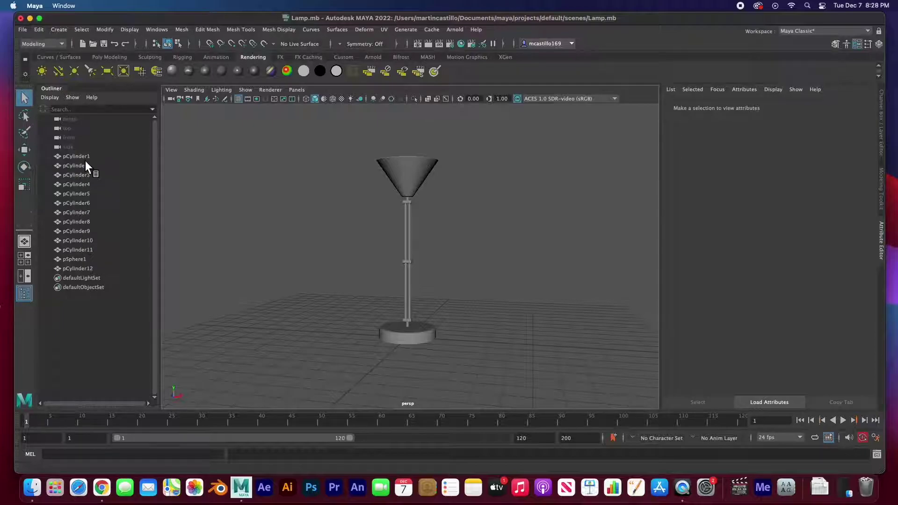
pyautogui.click(79, 260)
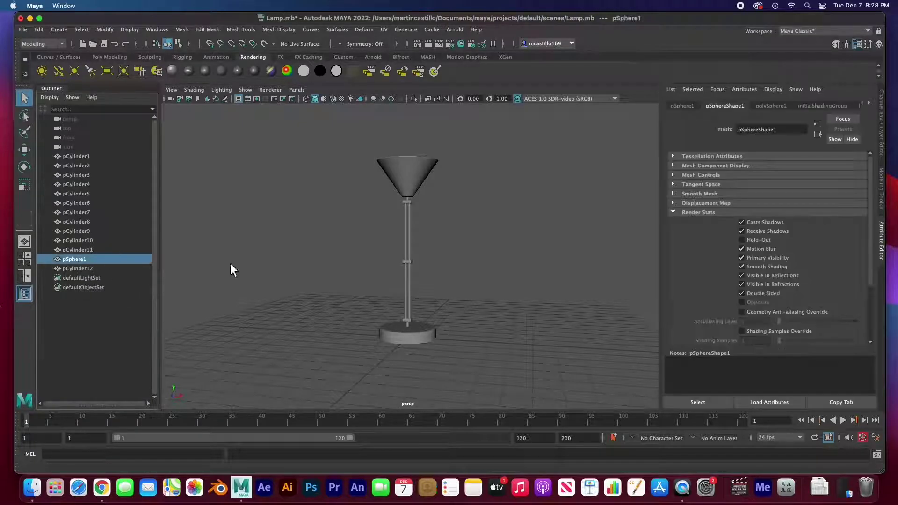
pyautogui.press('f')
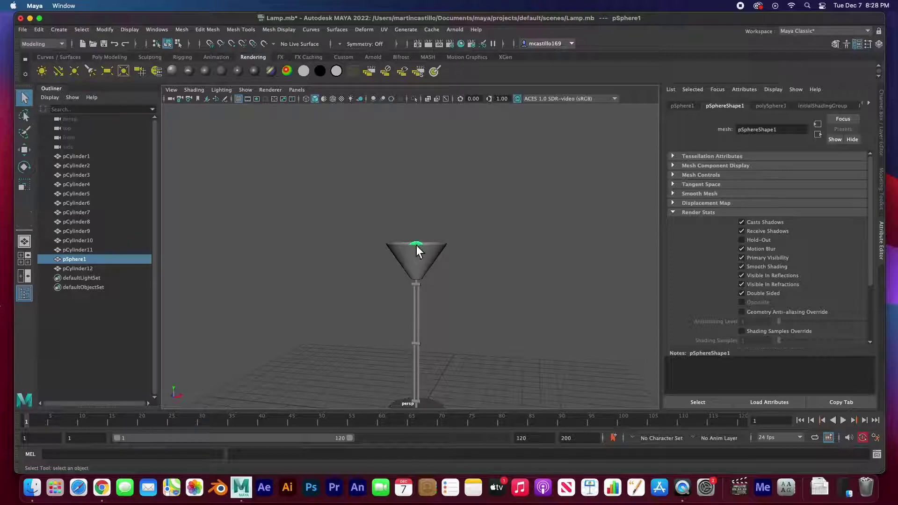
# - Orbit around the lamp to see inside the cone, then select the shade, bulb and socket
pyautogui.keyDown('alt'); pyautogui.moveTo(391, 265); pyautogui.dragTo(393, 242); pyautogui.keyUp('alt')
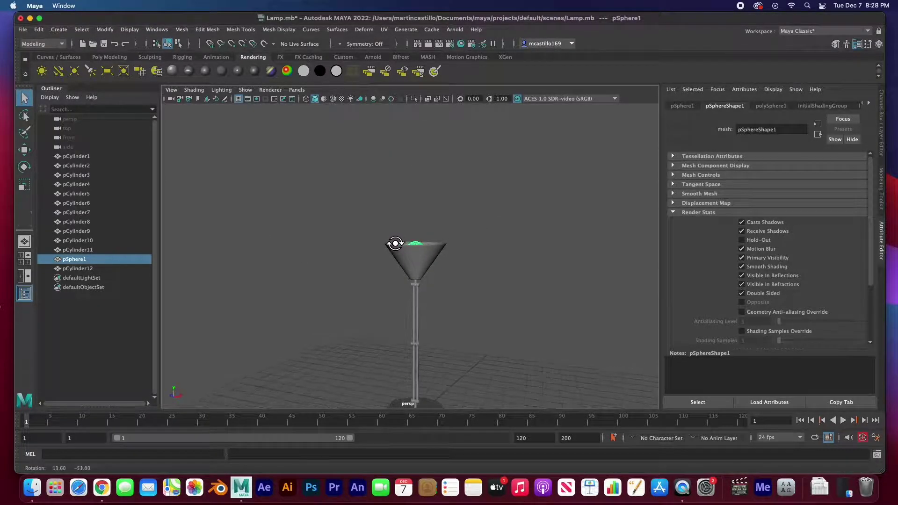
pyautogui.keyDown('alt'); pyautogui.moveTo(427, 310); pyautogui.dragTo(427, 254, button='middle'); pyautogui.keyUp('alt')
pyautogui.scroll(4, 423, 261)
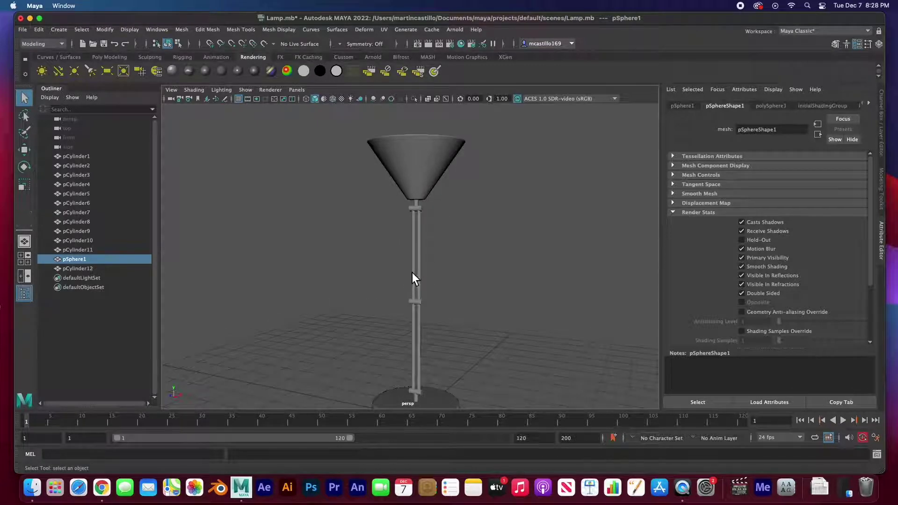
pyautogui.scroll(-2, 412, 271)
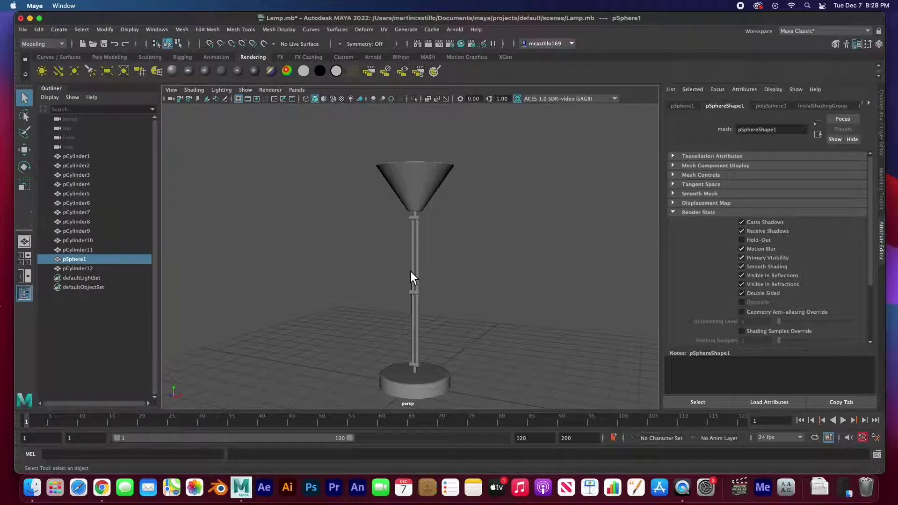
pyautogui.keyDown('alt'); pyautogui.moveTo(384, 248); pyautogui.dragTo(379, 226, button='middle'); pyautogui.keyUp('alt')
pyautogui.keyDown('alt'); pyautogui.moveTo(383, 231); pyautogui.dragTo(383, 249); pyautogui.keyUp('alt')
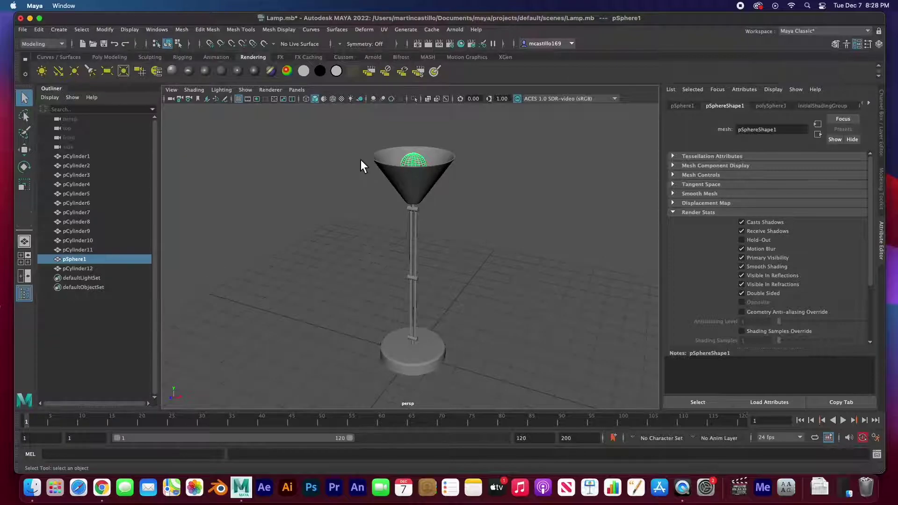
pyautogui.moveTo(357, 135); pyautogui.dragTo(467, 206)
pyautogui.scroll(5, 419, 214)
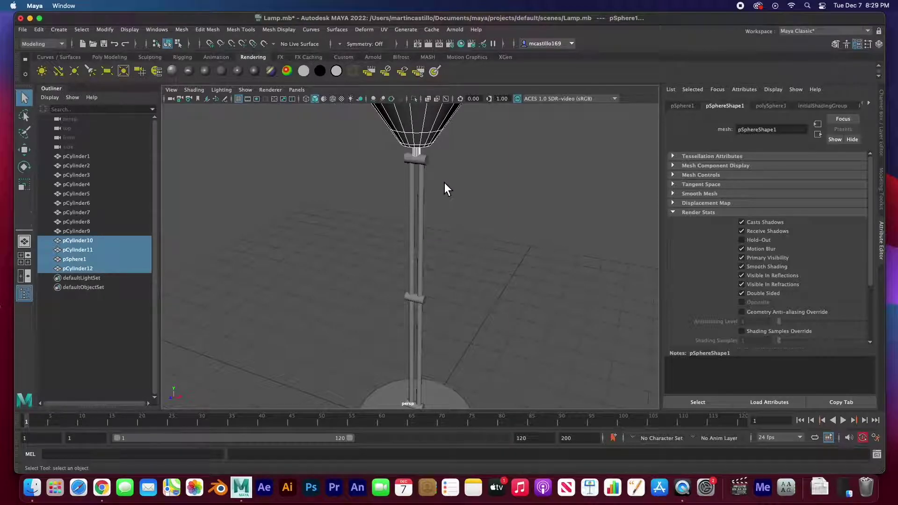
# - Parent the shade pieces and bulb under pCylinder9
pyautogui.press('f')
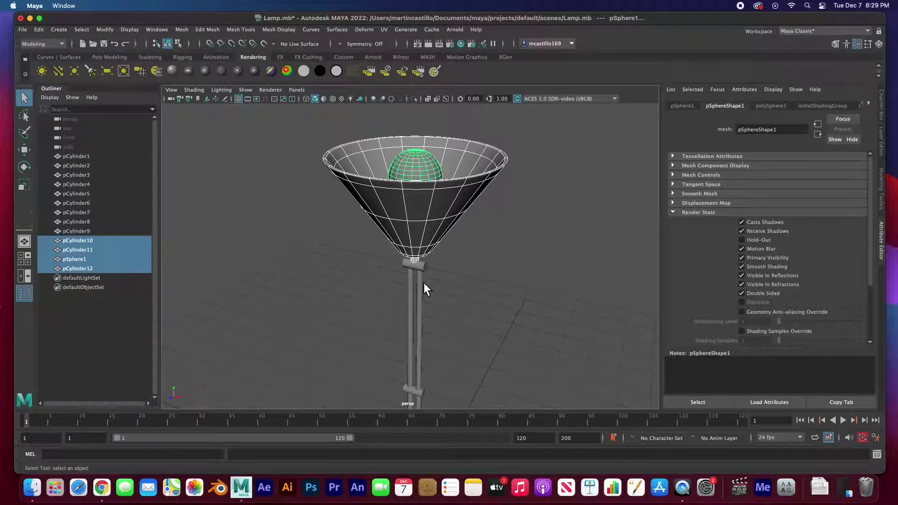
pyautogui.keyDown('shift'); pyautogui.click(425, 269); pyautogui.keyUp('shift')
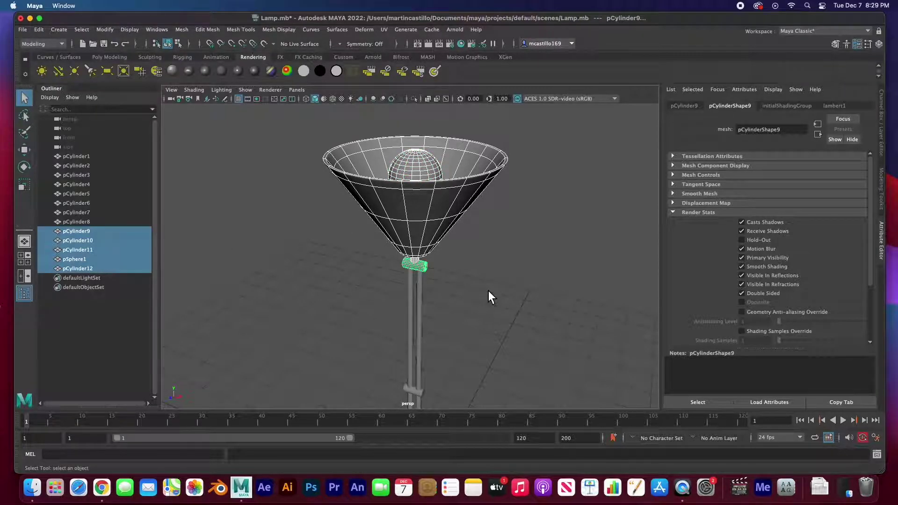
pyautogui.press('p')
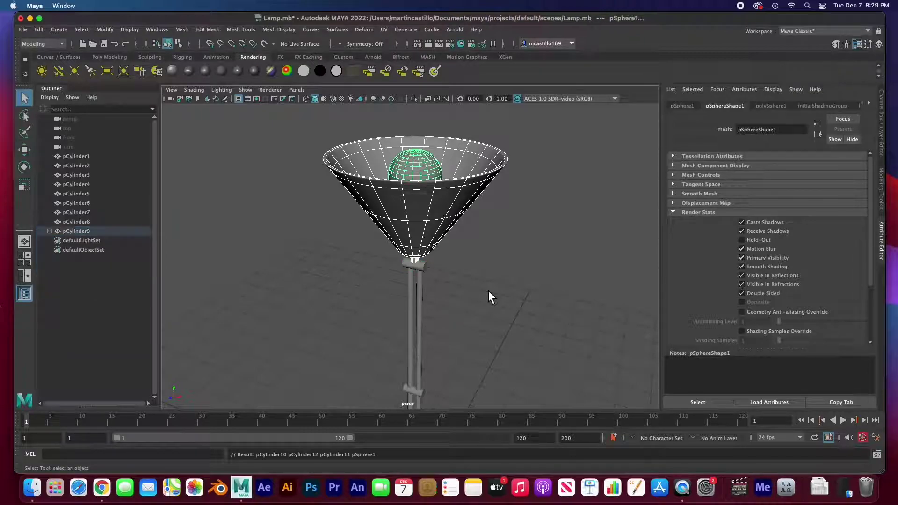
pyautogui.click(487, 297)
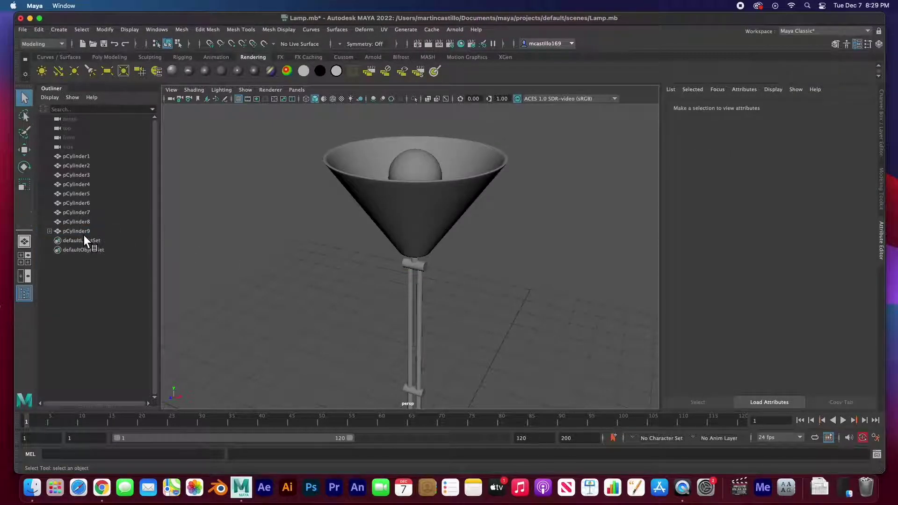
# - Parent the upper stem rods pCylinder7 and pCylinder8 under pCylinder6
pyautogui.click(424, 269)
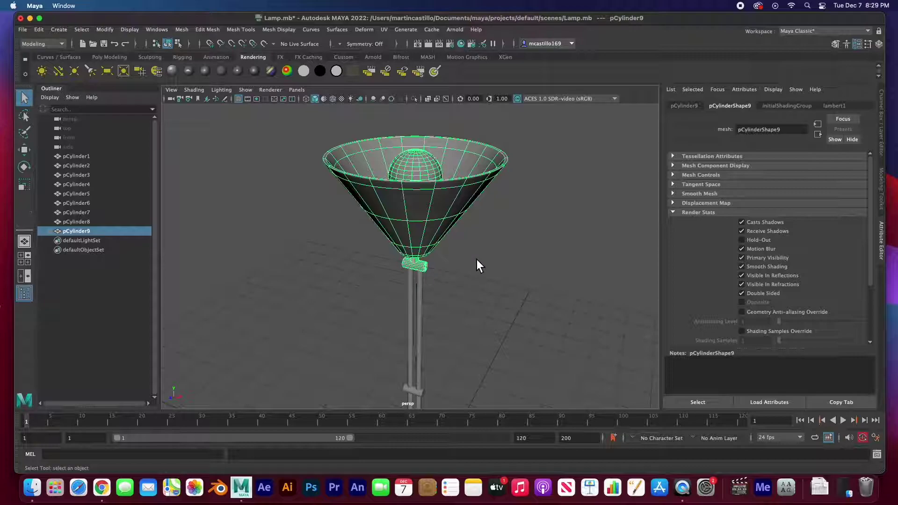
pyautogui.keyDown('alt'); pyautogui.moveTo(431, 300); pyautogui.dragTo(456, 261); pyautogui.keyUp('alt')
pyautogui.moveTo(366, 233); pyautogui.dragTo(443, 256)
pyautogui.keyDown('shift'); pyautogui.click(419, 304); pyautogui.keyUp('shift')
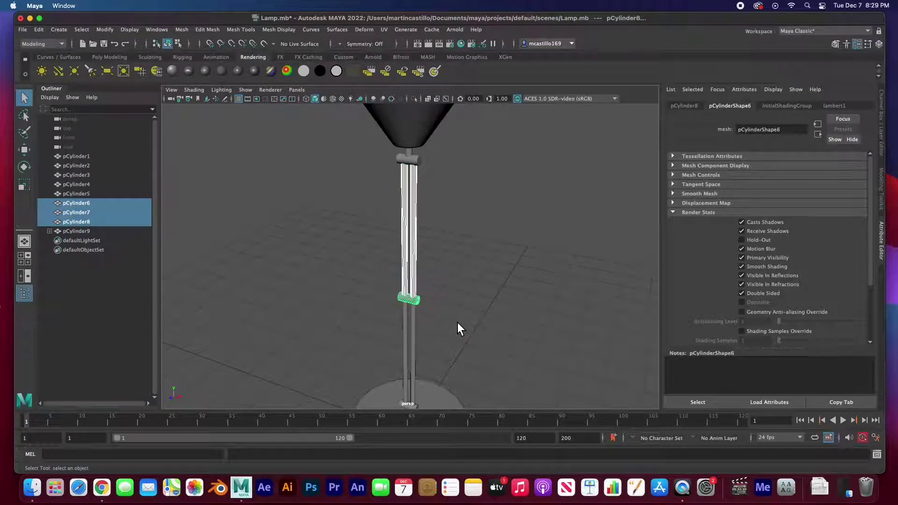
pyautogui.press('p')
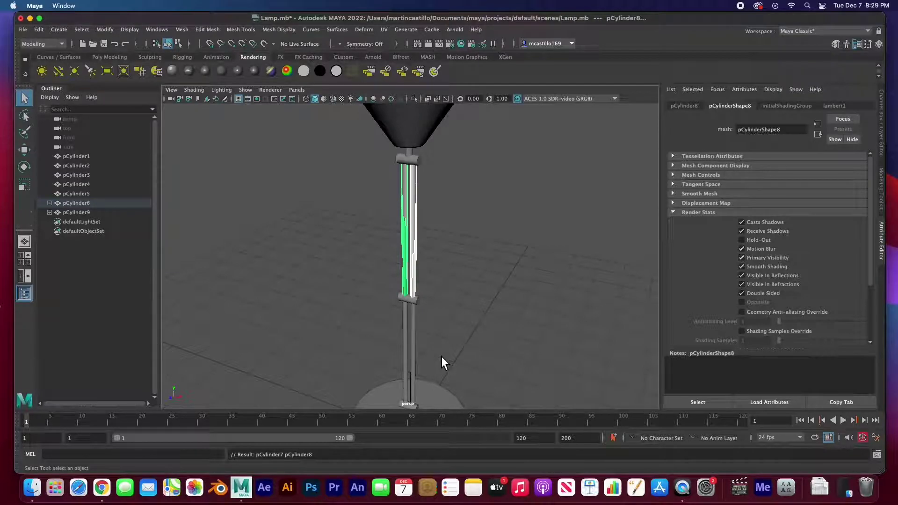
# - Parent the lower stem rods pCylinder4 and pCylinder5 under pCylinder3
pyautogui.keyDown('alt'); pyautogui.moveTo(428, 367); pyautogui.dragTo(439, 263, button='middle'); pyautogui.keyUp('alt')
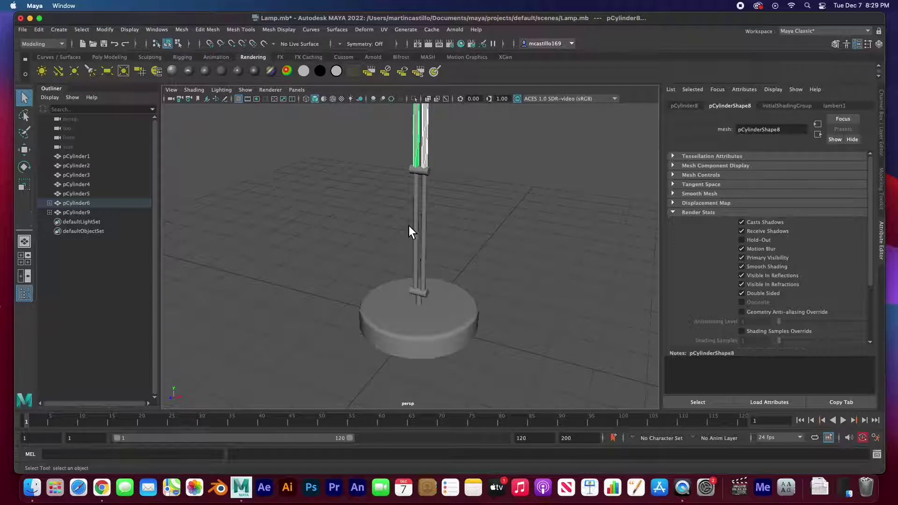
pyautogui.moveTo(406, 222); pyautogui.dragTo(436, 228)
pyautogui.keyDown('shift'); pyautogui.click(428, 297); pyautogui.keyUp('shift')
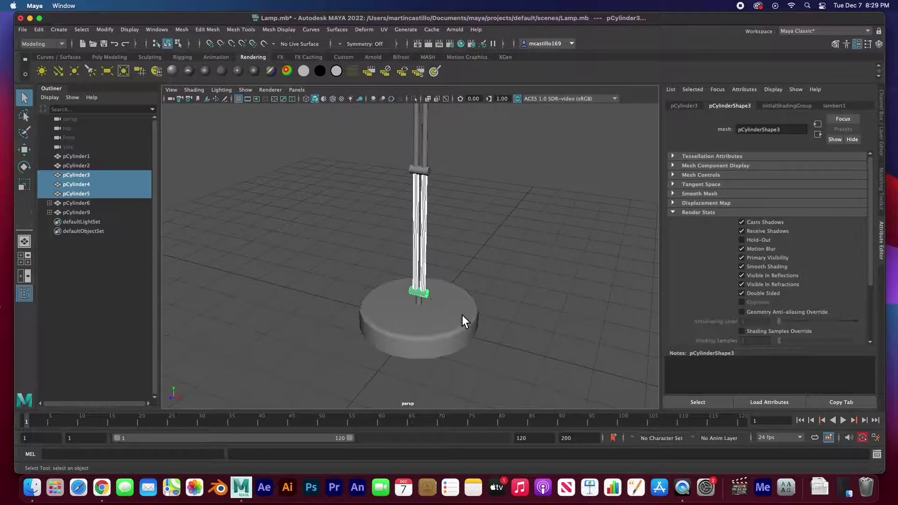
pyautogui.press('p')
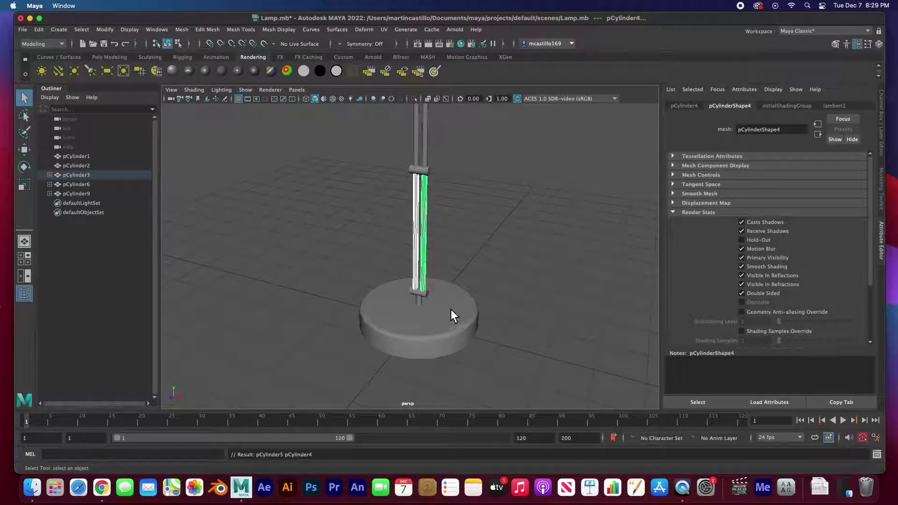
# - Parent pCylinder2 under the base pCylinder1
pyautogui.click(422, 307)
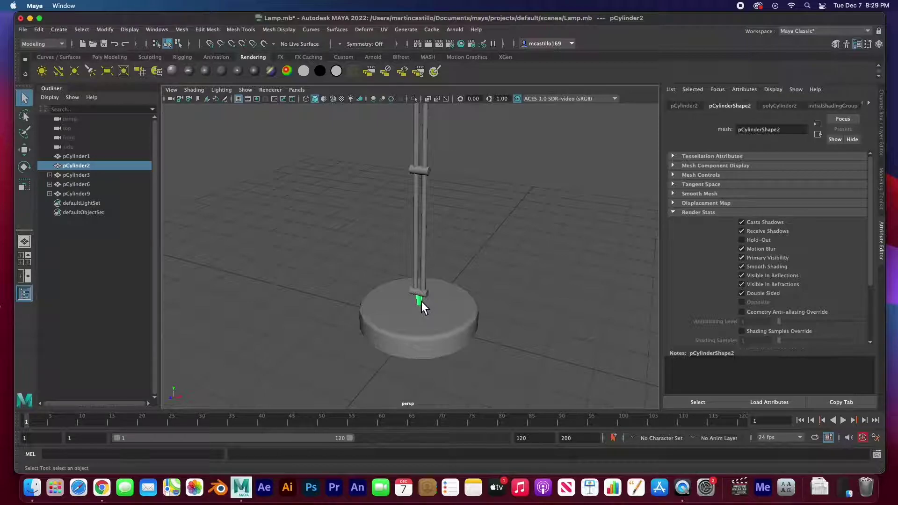
pyautogui.keyDown('shift'); pyautogui.click(437, 324); pyautogui.keyUp('shift')
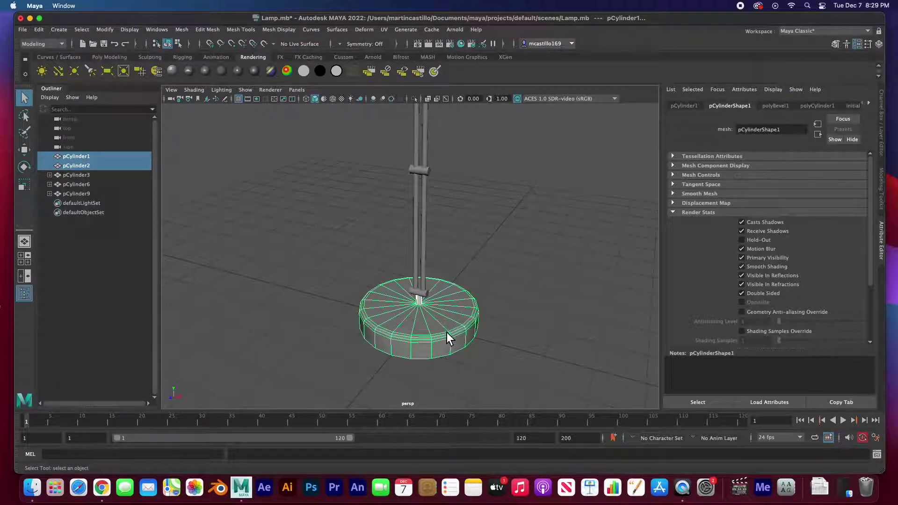
pyautogui.press('p')
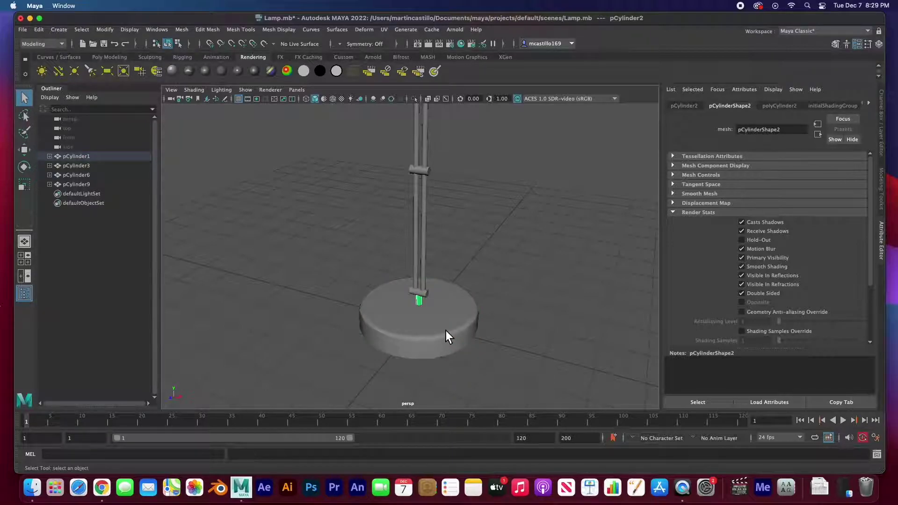
pyautogui.click(446, 331)
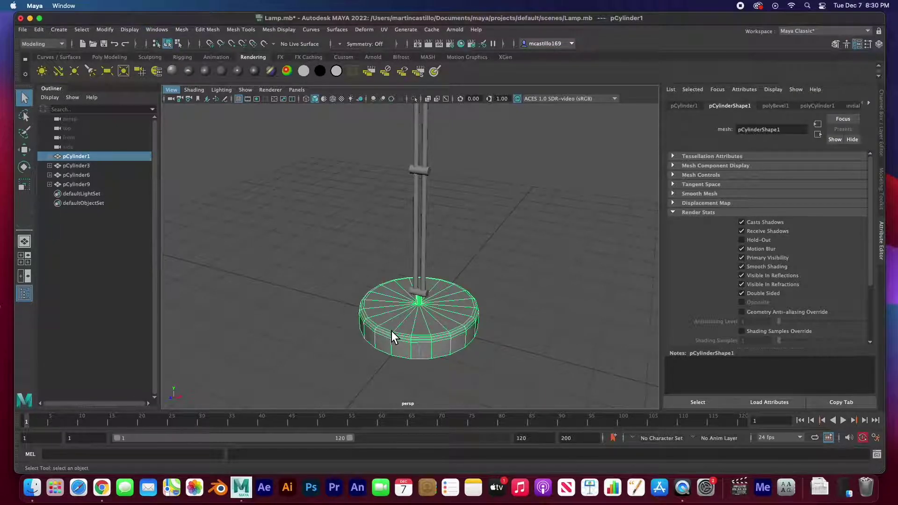
pyautogui.scroll(-3, 382, 329)
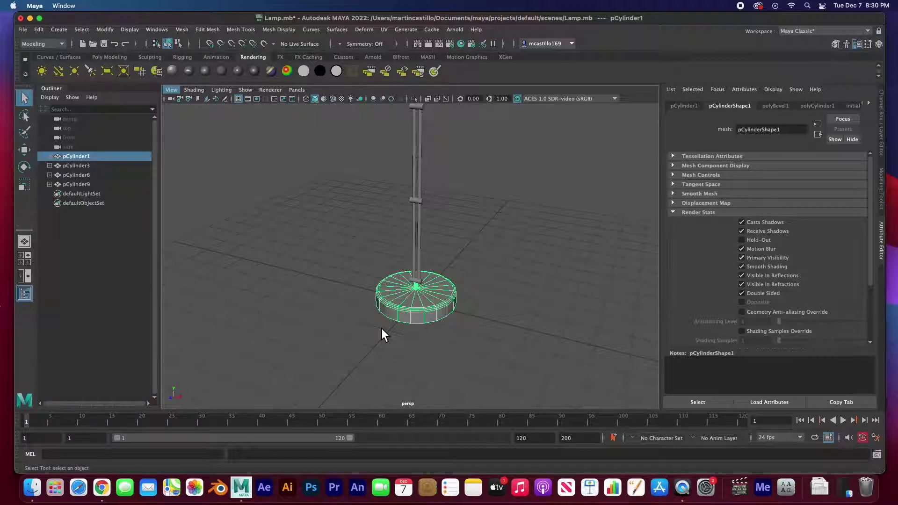
pyautogui.keyDown('alt'); pyautogui.moveTo(391, 296); pyautogui.dragTo(381, 357); pyautogui.keyUp('alt')
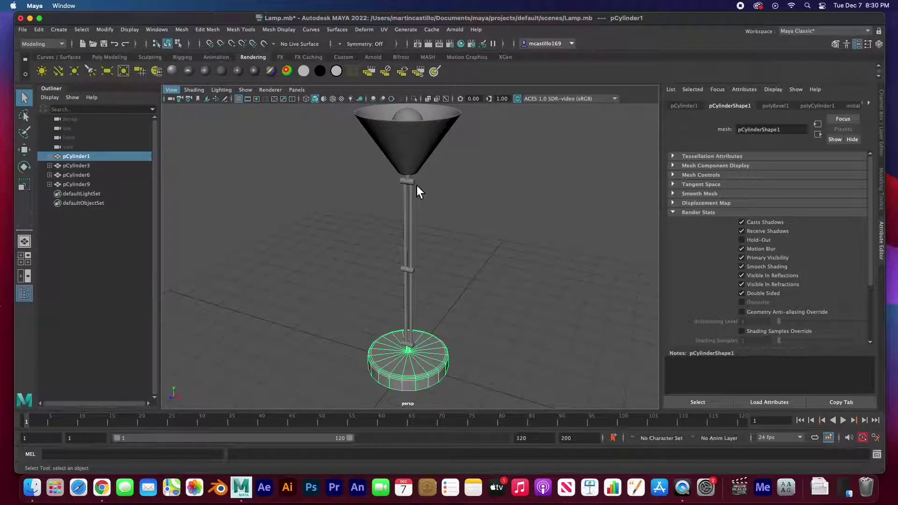
pyautogui.click(455, 259)
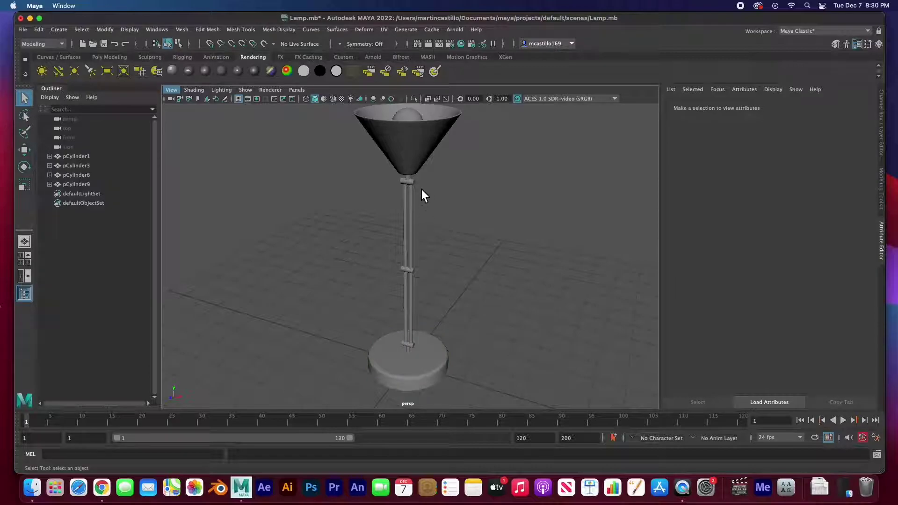
pyautogui.click(416, 184)
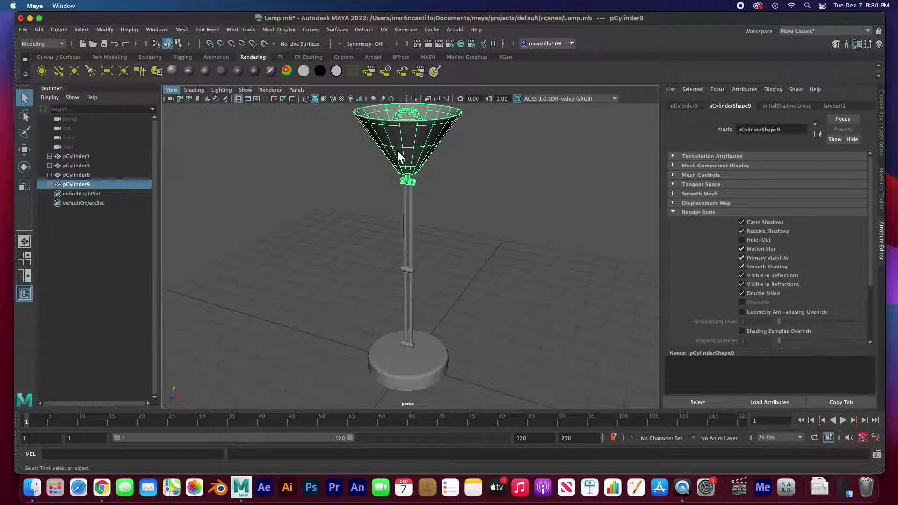
pyautogui.press('e')
pyautogui.moveTo(391, 176)
pyautogui.mouseDown()
pyautogui.moveTo(393, 221)
pyautogui.moveTo(417, 146)
pyautogui.moveTo(396, 185)
pyautogui.mouseUp()
pyautogui.press('super+z')
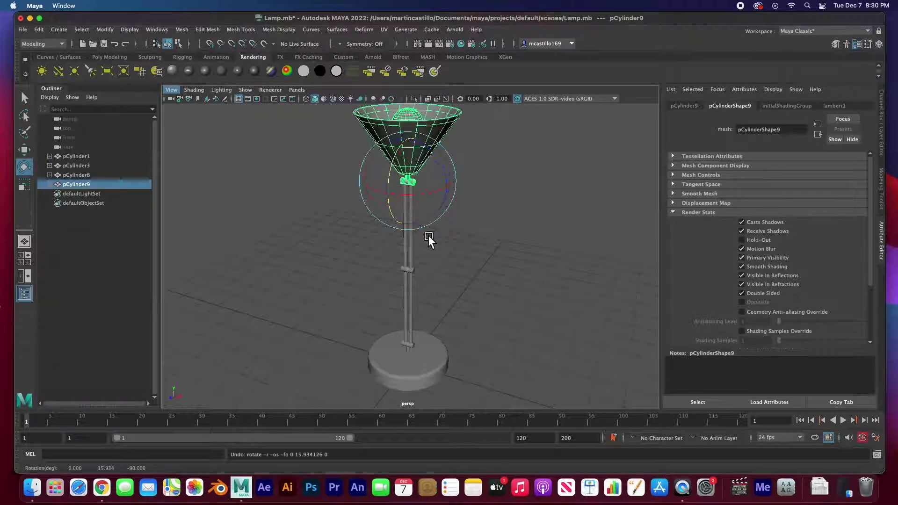
pyautogui.click(419, 273)
pyautogui.moveTo(394, 253); pyautogui.dragTo(395, 273)
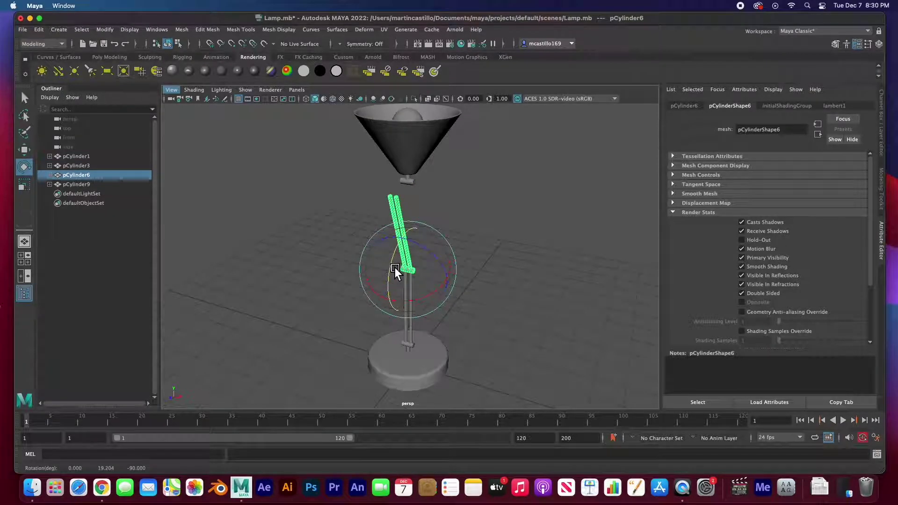
pyautogui.press('super+z')
pyautogui.click(415, 346)
pyautogui.moveTo(407, 325)
pyautogui.mouseDown()
pyautogui.moveTo(394, 364)
pyautogui.moveTo(415, 274)
pyautogui.moveTo(400, 316)
pyautogui.mouseUp()
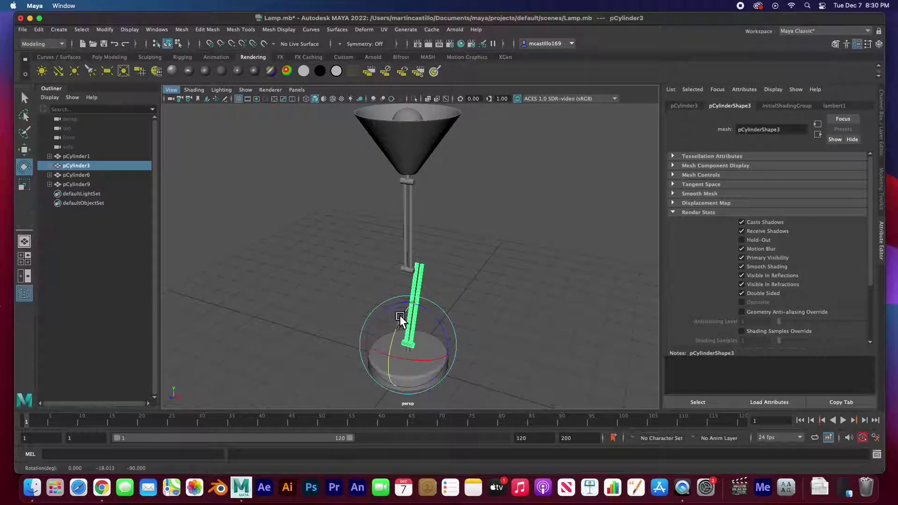
pyautogui.press('super+z')
pyautogui.click(511, 375)
pyautogui.click(434, 372)
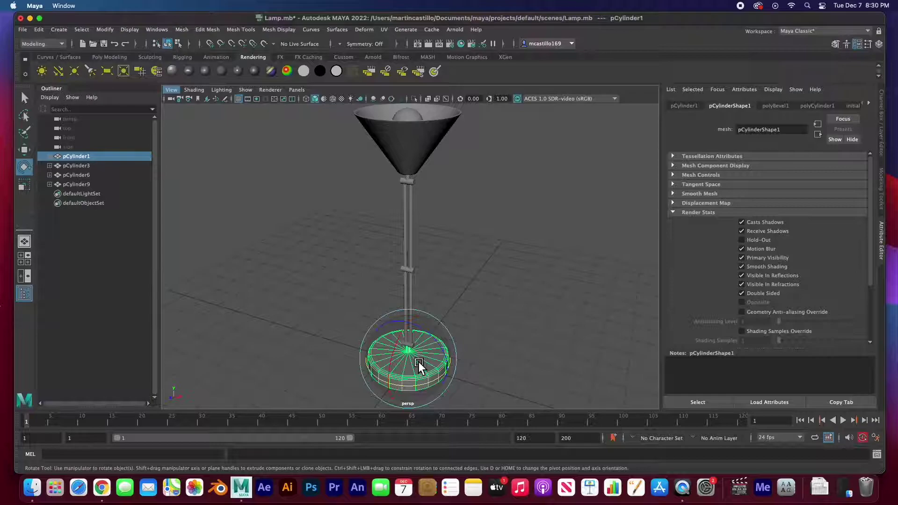
pyautogui.press('w')
pyautogui.moveTo(451, 377); pyautogui.dragTo(410, 356)
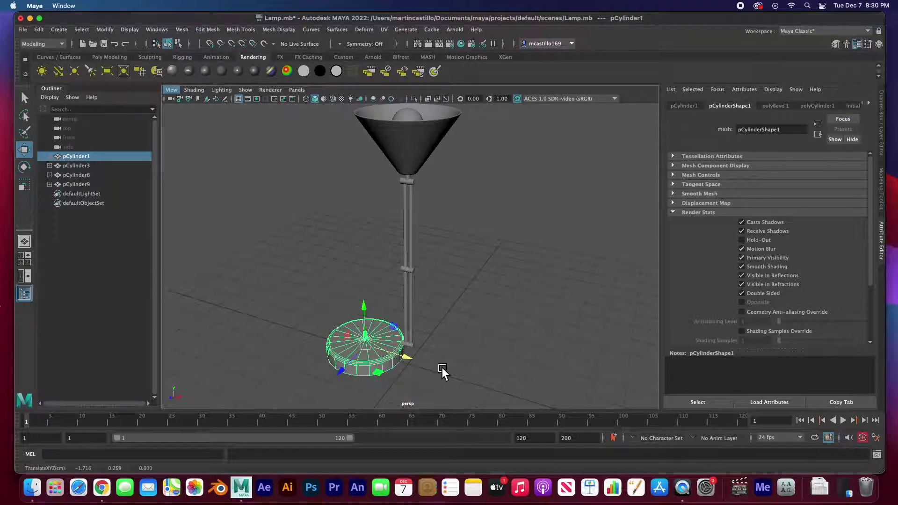
pyautogui.press('super+z')
pyautogui.click(495, 340)
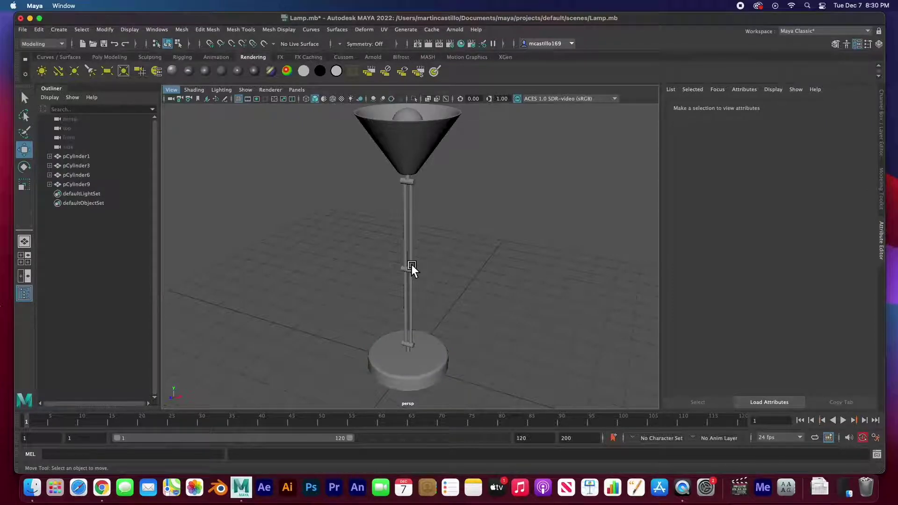
pyautogui.click(416, 184)
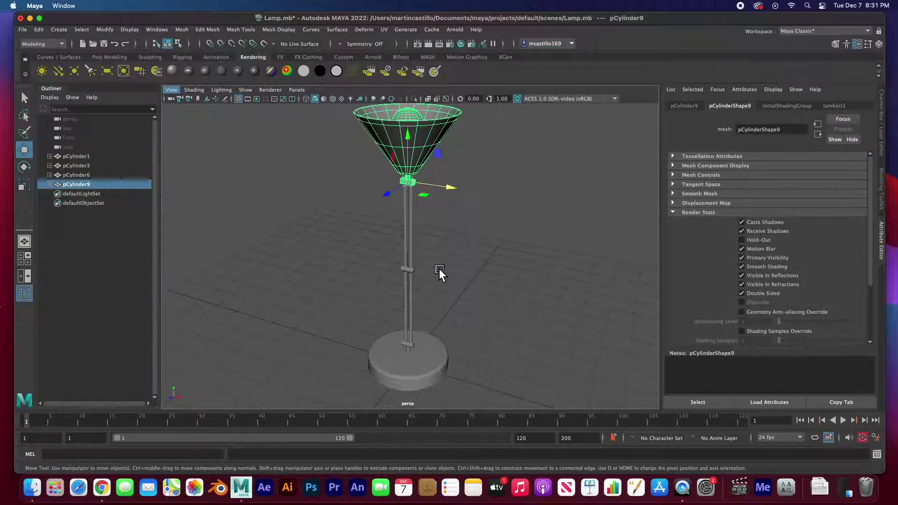
pyautogui.keyDown('shift'); pyautogui.click(418, 273); pyautogui.keyUp('shift')
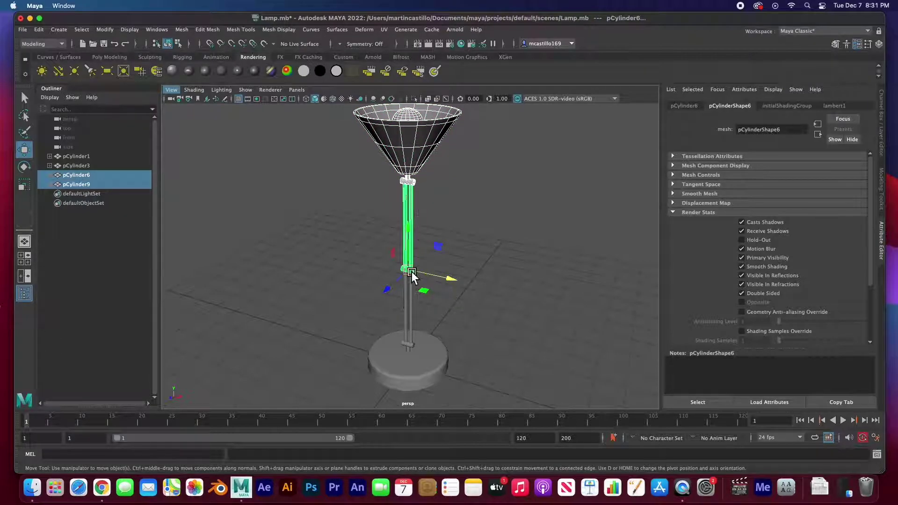
pyautogui.press('p')
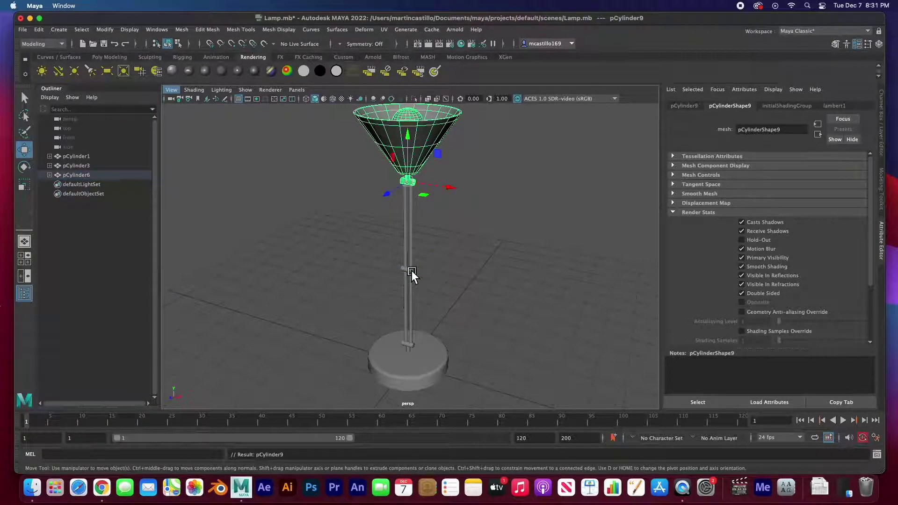
pyautogui.keyDown('shift'); pyautogui.click(416, 350); pyautogui.keyUp('shift')
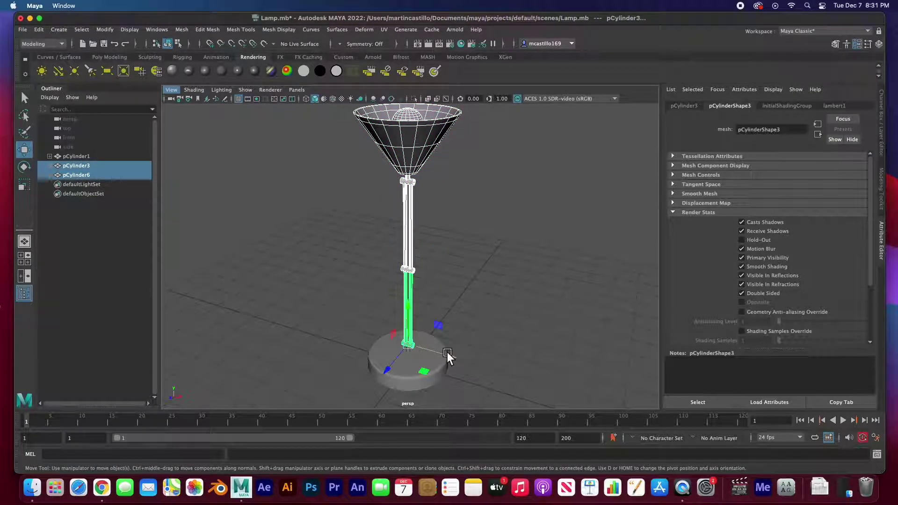
pyautogui.press('p')
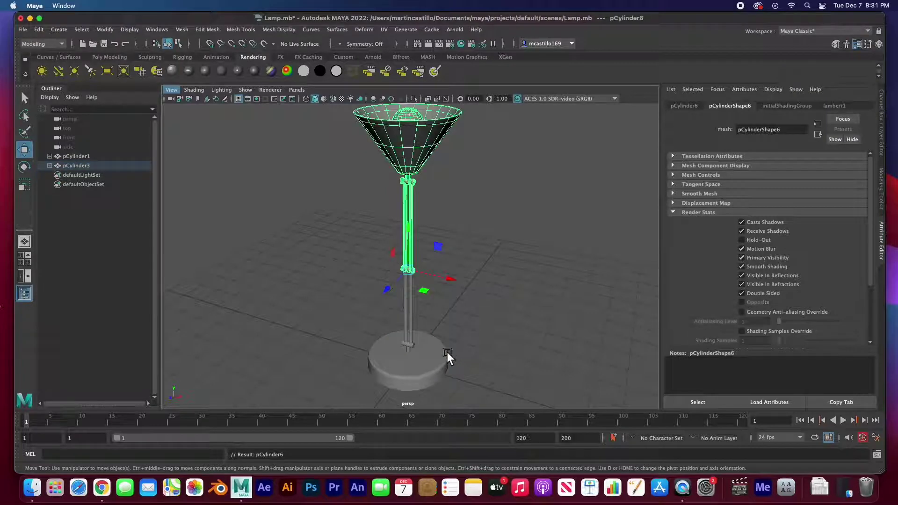
pyautogui.click(418, 347)
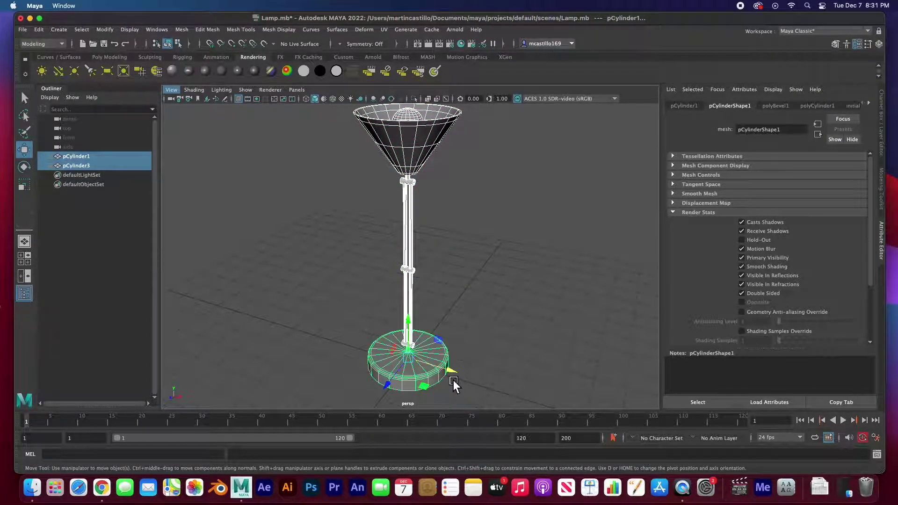
pyautogui.press('p')
pyautogui.click(441, 224)
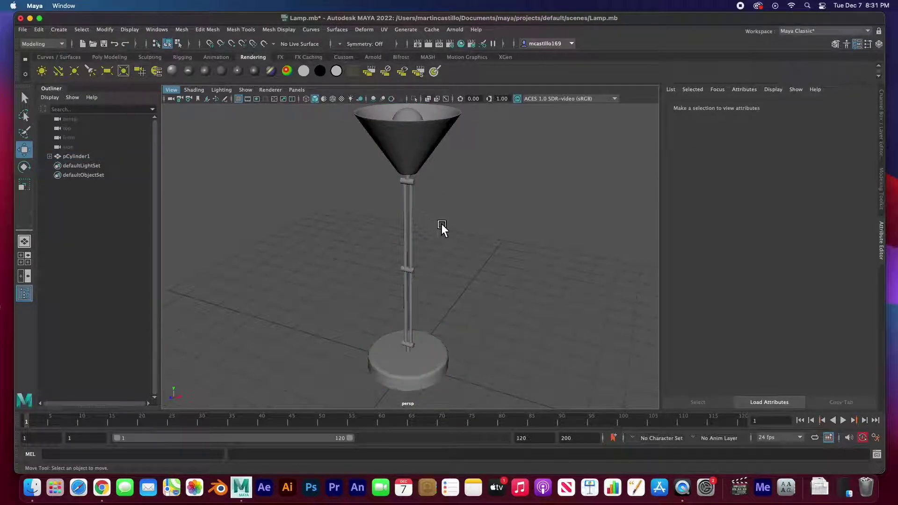
pyautogui.click(418, 181)
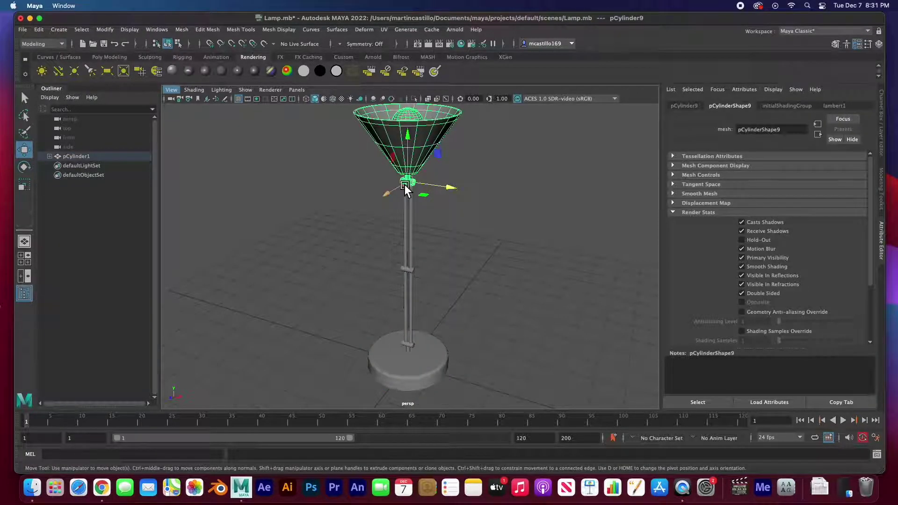
pyautogui.press('r')
pyautogui.press('e')
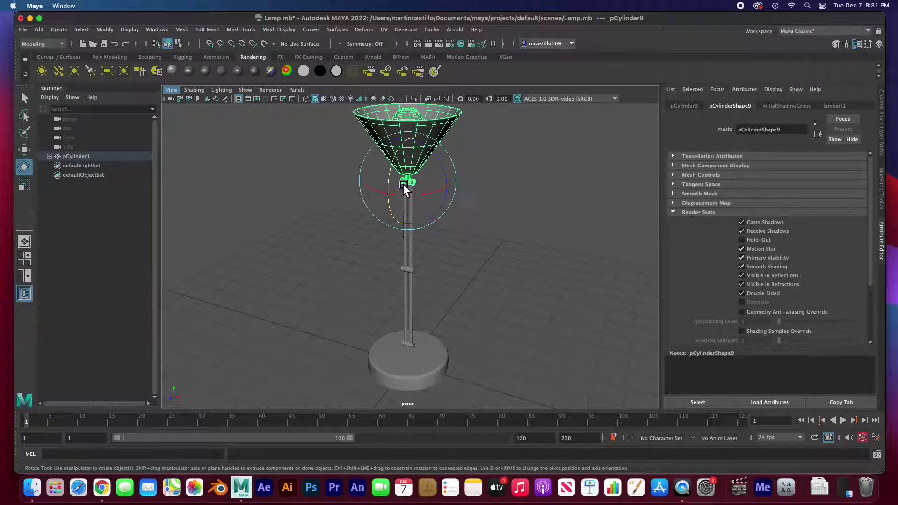
pyautogui.moveTo(398, 164)
pyautogui.mouseDown()
pyautogui.moveTo(390, 207)
pyautogui.moveTo(406, 155)
pyautogui.moveTo(408, 165)
pyautogui.mouseUp()
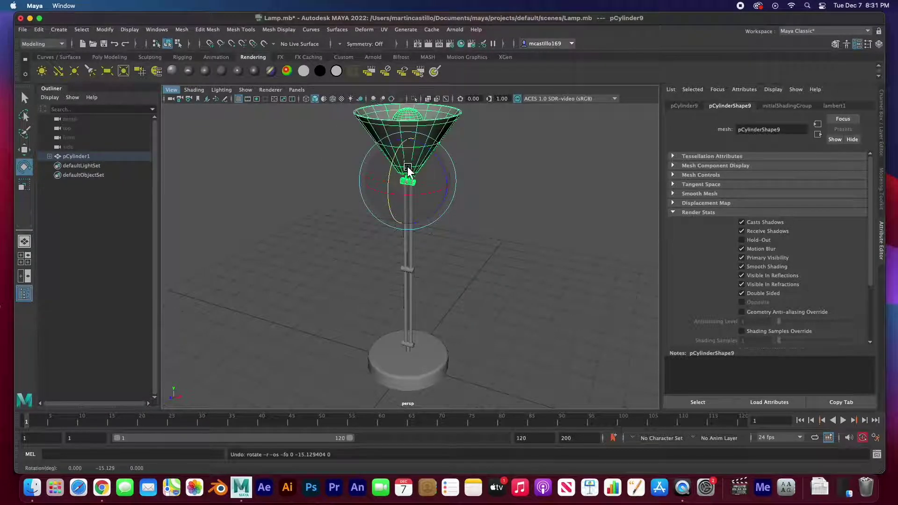
pyautogui.click(416, 273)
pyautogui.moveTo(409, 265); pyautogui.dragTo(504, 221)
pyautogui.press('super+z')
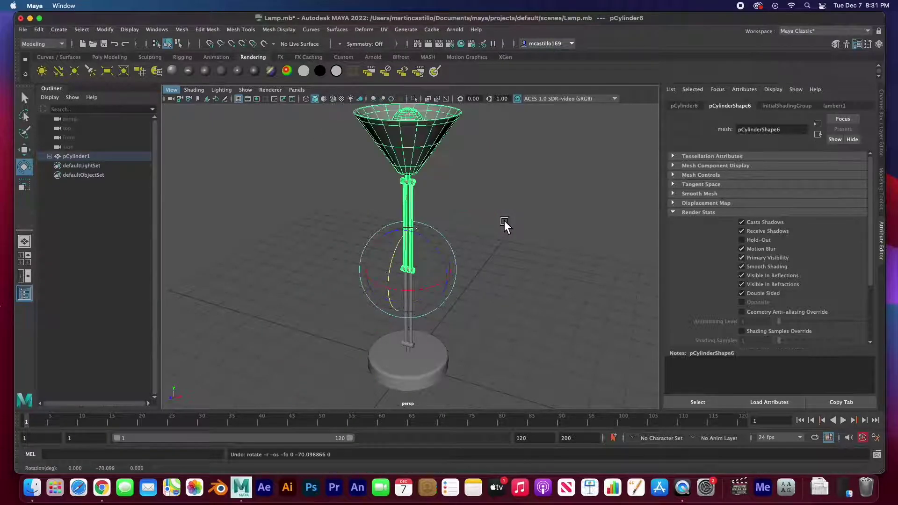
pyautogui.click(417, 346)
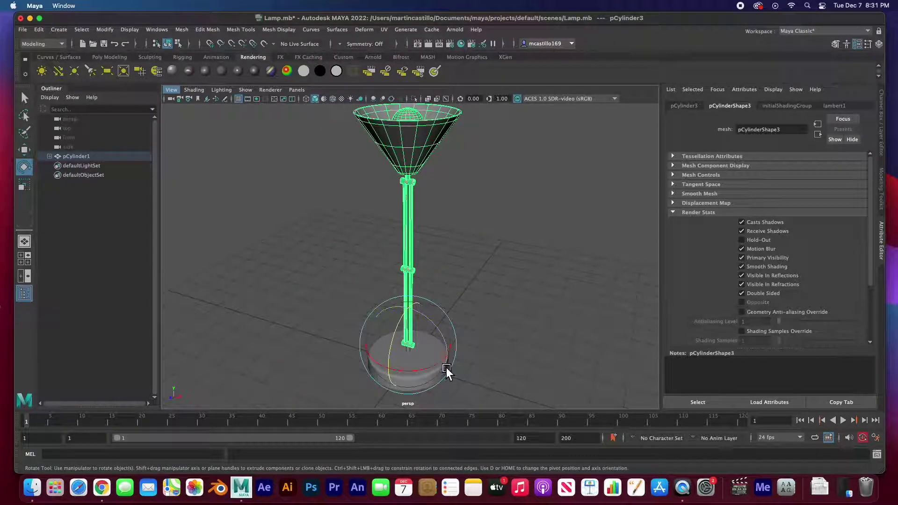
pyautogui.scroll(-2, 444, 367)
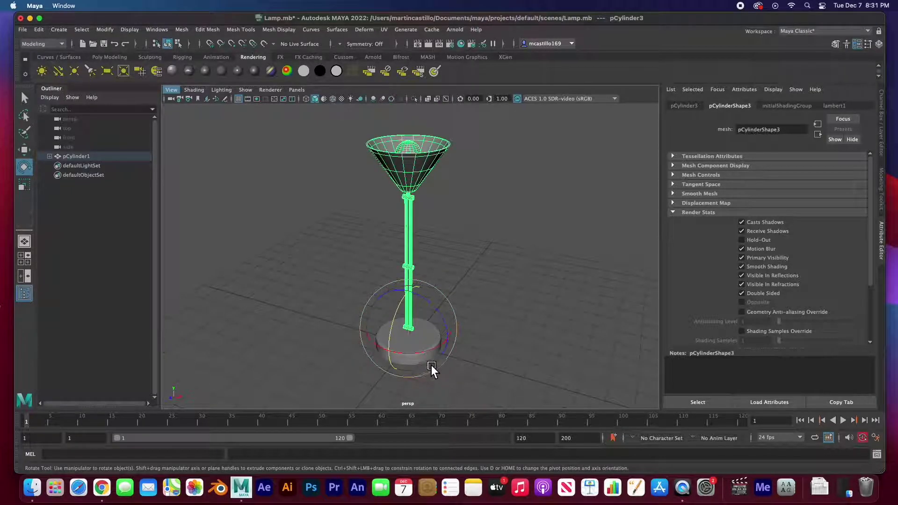
pyautogui.keyDown('alt'); pyautogui.moveTo(430, 363); pyautogui.dragTo(397, 312); pyautogui.keyUp('alt')
pyautogui.keyDown('alt'); pyautogui.moveTo(492, 343); pyautogui.dragTo(446, 335); pyautogui.keyUp('alt')
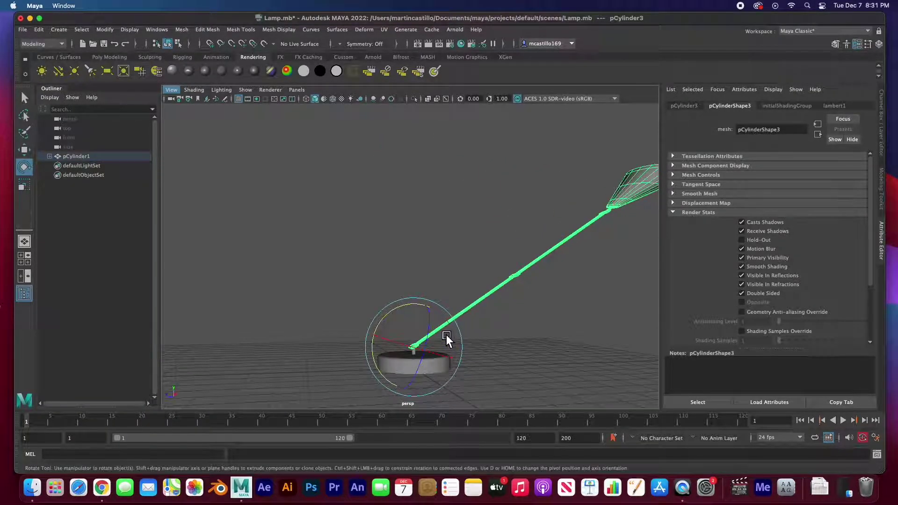
pyautogui.scroll(-2, 446, 335)
pyautogui.press('super+z')
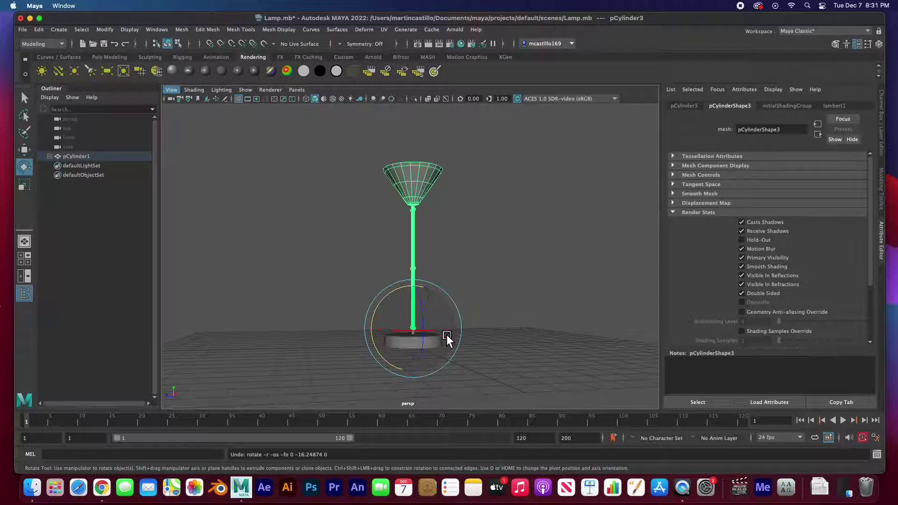
pyautogui.keyDown('alt'); pyautogui.moveTo(420, 353); pyautogui.dragTo(460, 364); pyautogui.keyUp('alt')
pyautogui.click(459, 364)
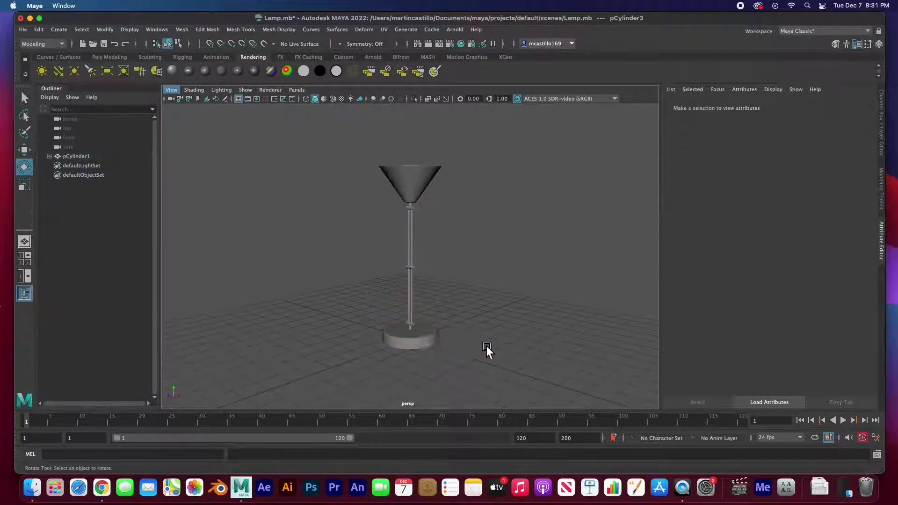
pyautogui.click(428, 343)
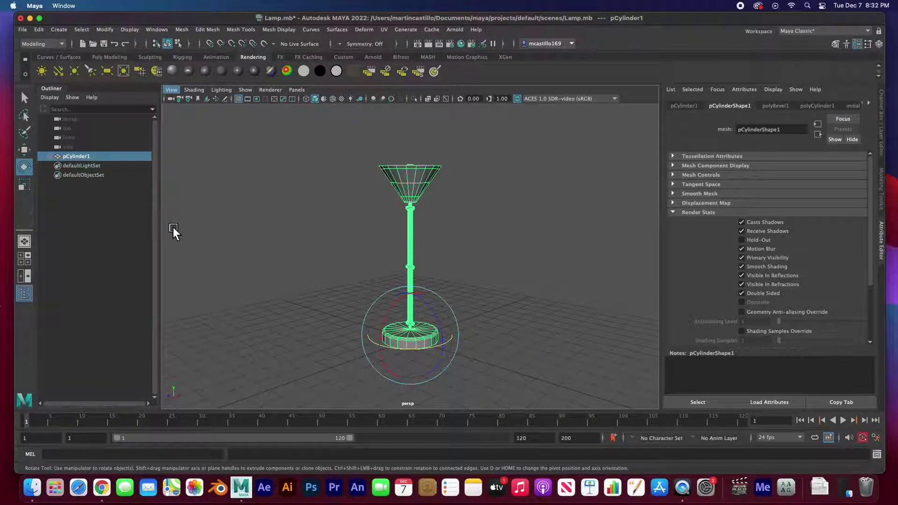
# - Unparent pCylinder3 to the top level and freeze the base pCylinder1's transformations
pyautogui.click(53, 158)
pyautogui.moveTo(63, 175); pyautogui.dragTo(77, 160)
pyautogui.click(75, 176)
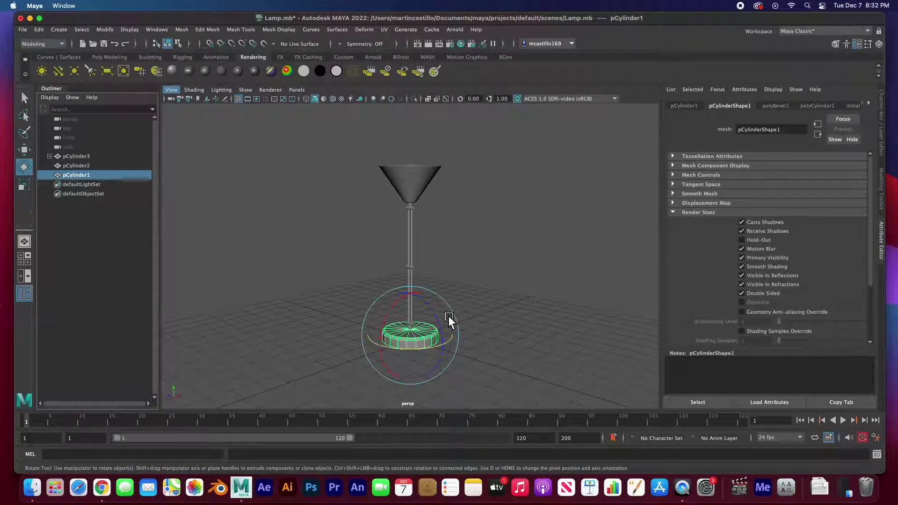
pyautogui.click(105, 33)
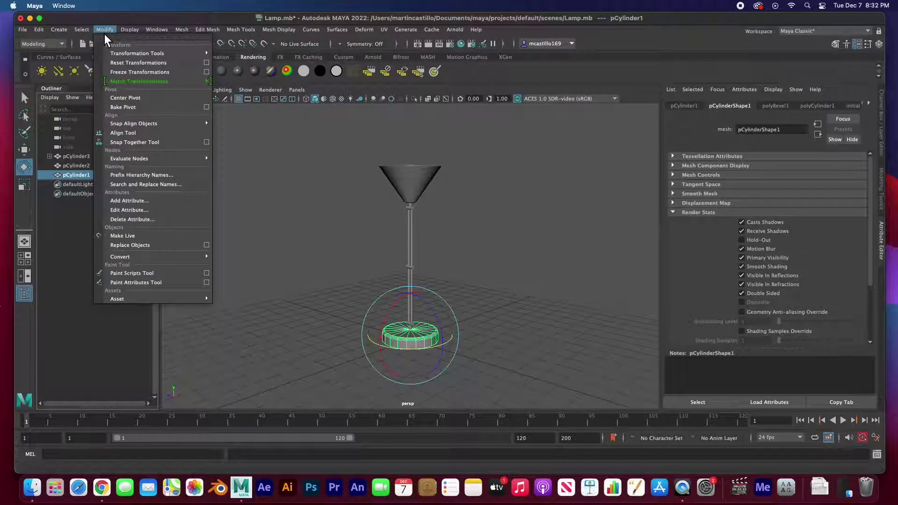
pyautogui.click(115, 72)
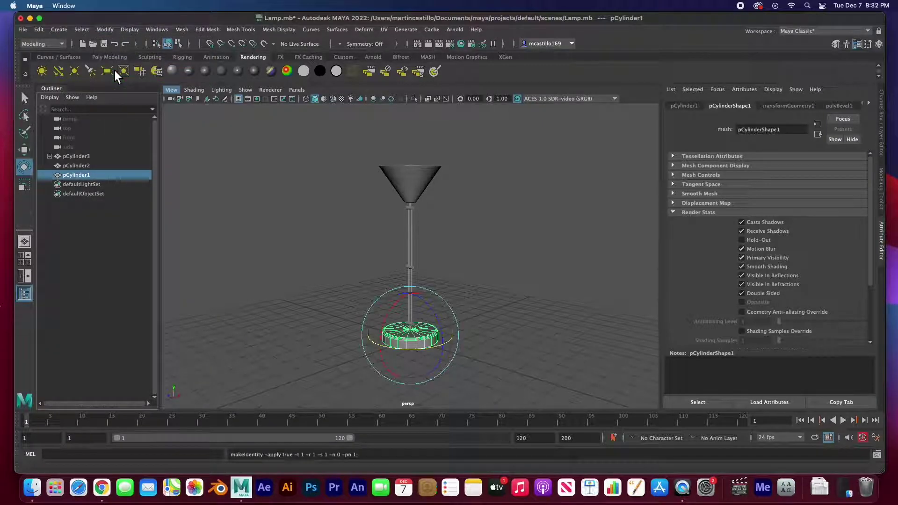
pyautogui.click(172, 200)
# - In the Outliner, nest pCylinder2 under pCylinder1 and pCylinder3 under pCylinder2
pyautogui.click(84, 168)
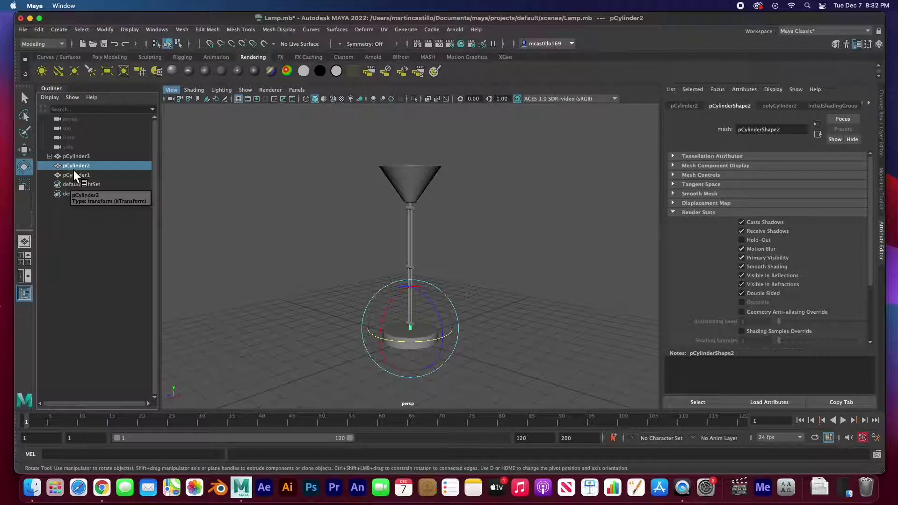
pyautogui.moveTo(74, 171); pyautogui.dragTo(74, 176)
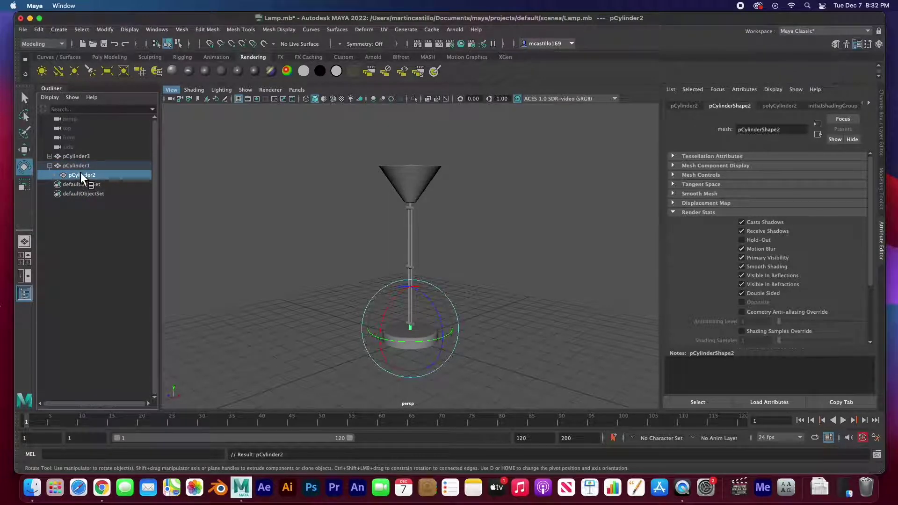
pyautogui.click(78, 167)
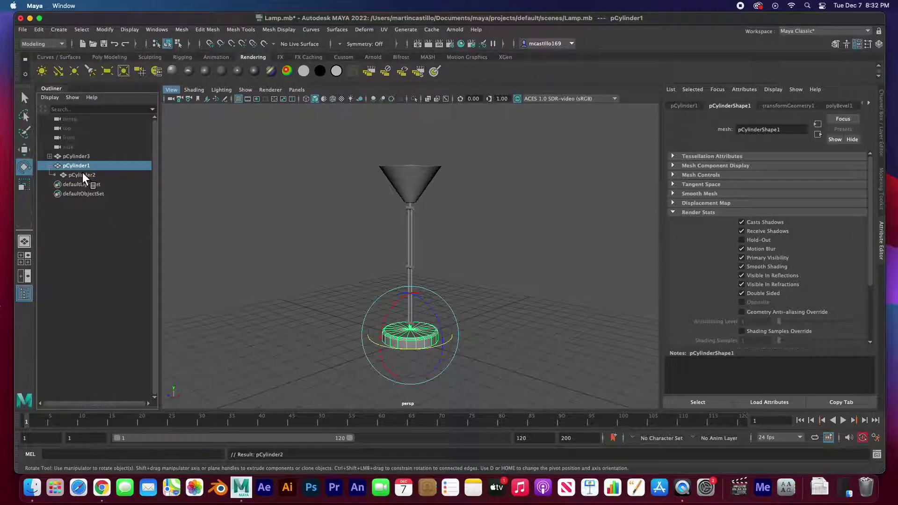
pyautogui.click(79, 159)
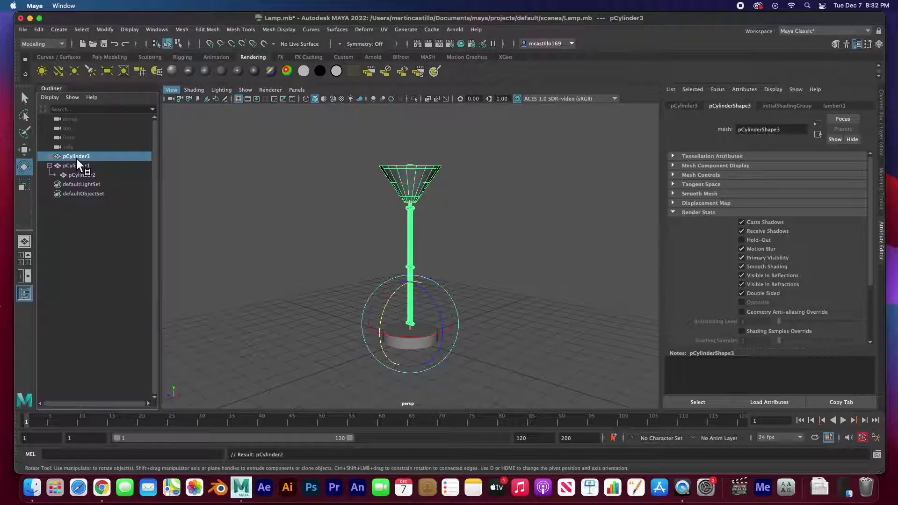
pyautogui.doubleClick(77, 158)
pyautogui.moveTo(75, 160); pyautogui.dragTo(76, 167, button='middle')
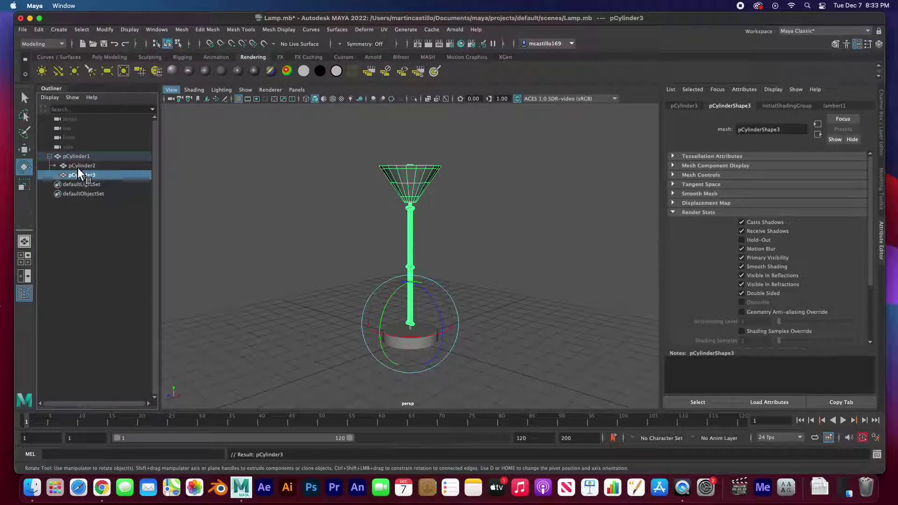
pyautogui.click(111, 233)
# - Frame the lamp and test-tilt pole pCylinder3, undoing it, then view down into the shade
pyautogui.click(82, 157)
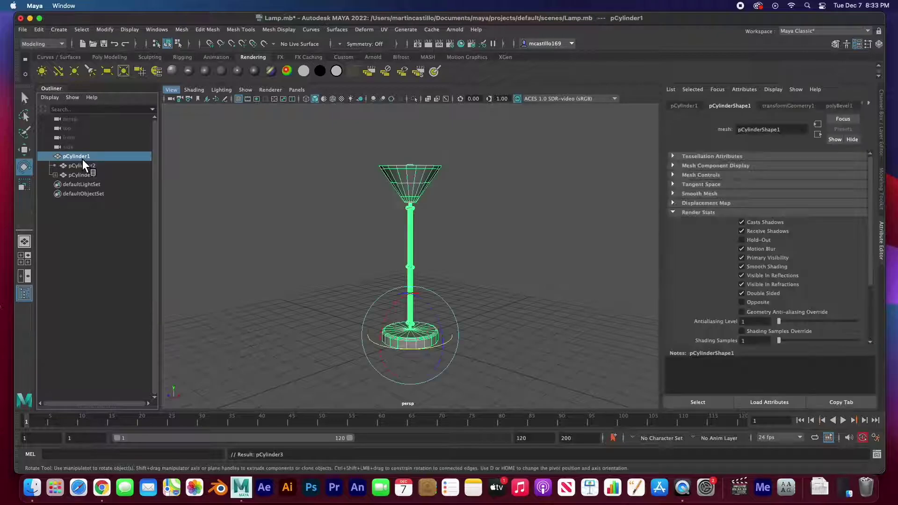
pyautogui.press('f')
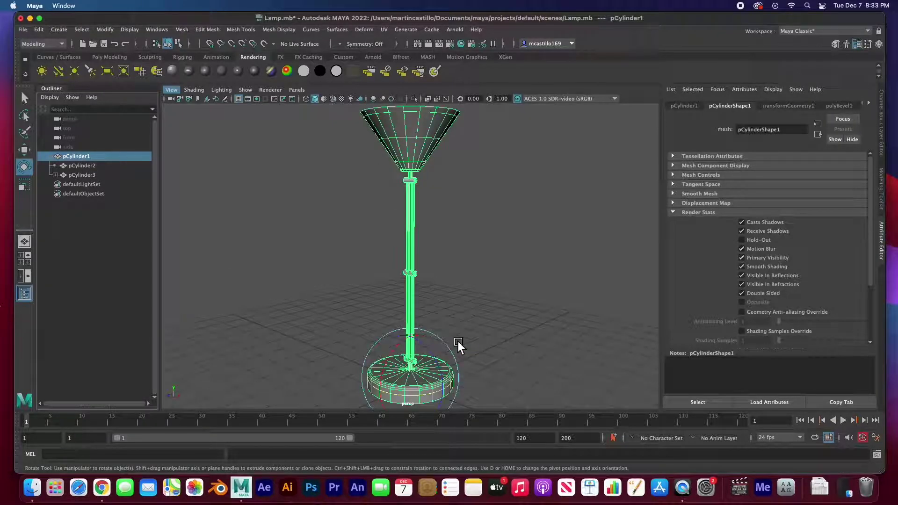
pyautogui.click(461, 332)
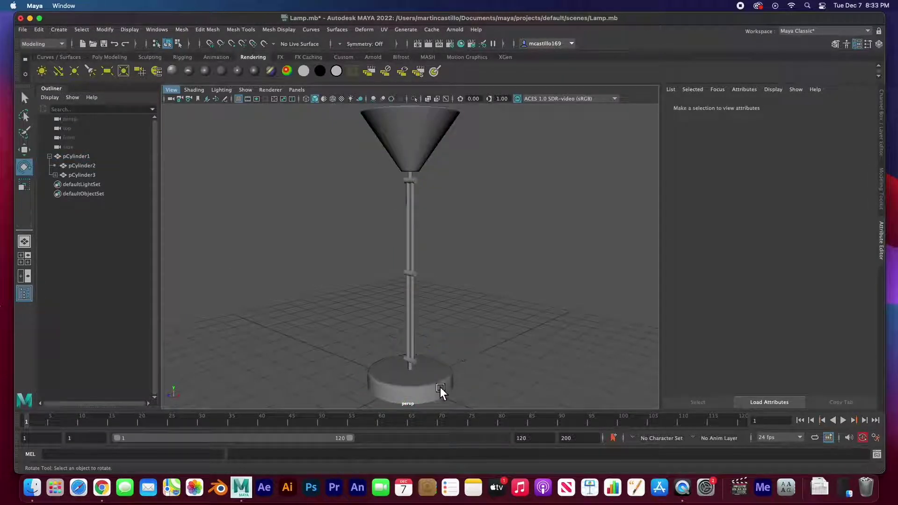
pyautogui.click(419, 364)
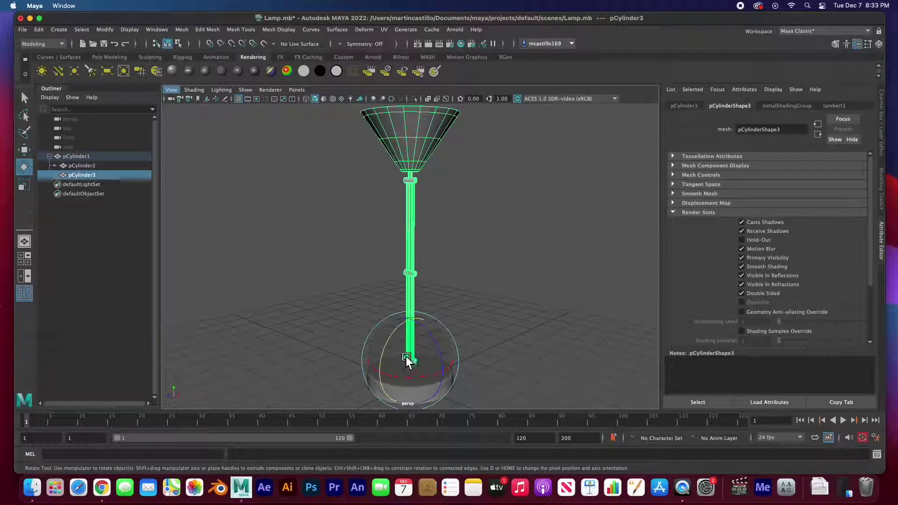
pyautogui.moveTo(391, 350)
pyautogui.mouseDown()
pyautogui.moveTo(409, 327)
pyautogui.moveTo(386, 394)
pyautogui.moveTo(392, 341)
pyautogui.mouseUp()
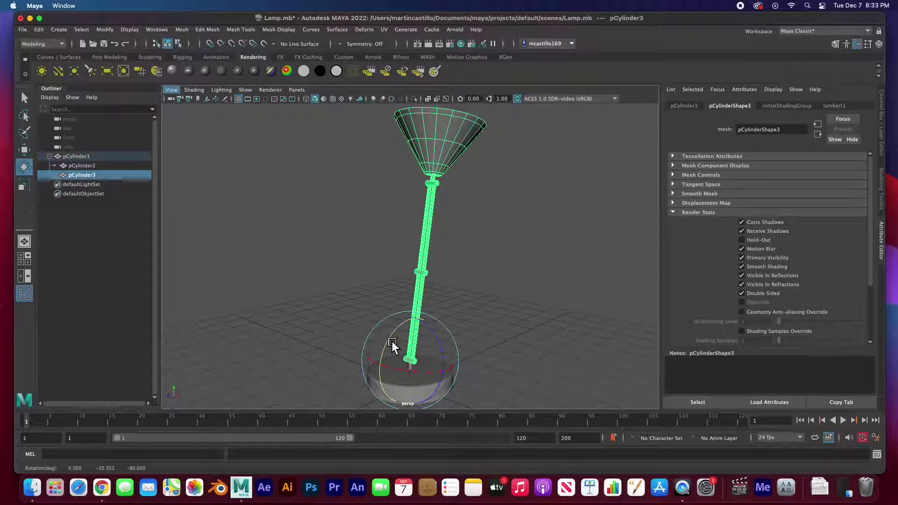
pyautogui.hotkey('ctrl', 'z')
pyautogui.click(441, 294)
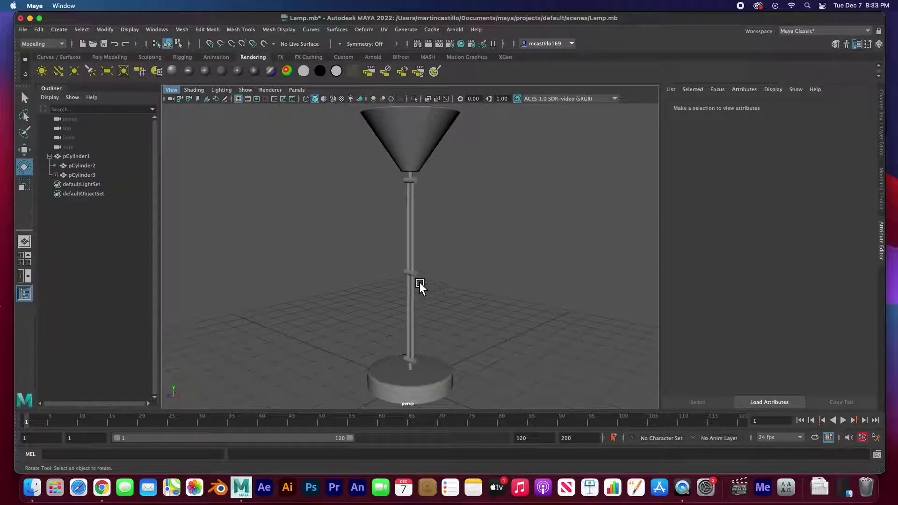
pyautogui.scroll(-3, 419, 283)
pyautogui.keyDown('alt'); pyautogui.moveTo(403, 213); pyautogui.dragTo(414, 181); pyautogui.keyUp('alt')
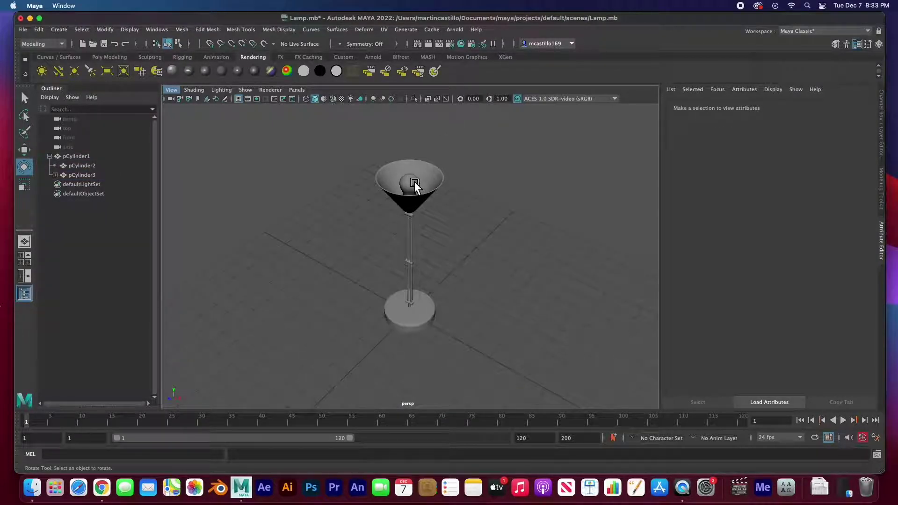
# - Create a spot light and raise it above the lampshade
pyautogui.click(91, 71)
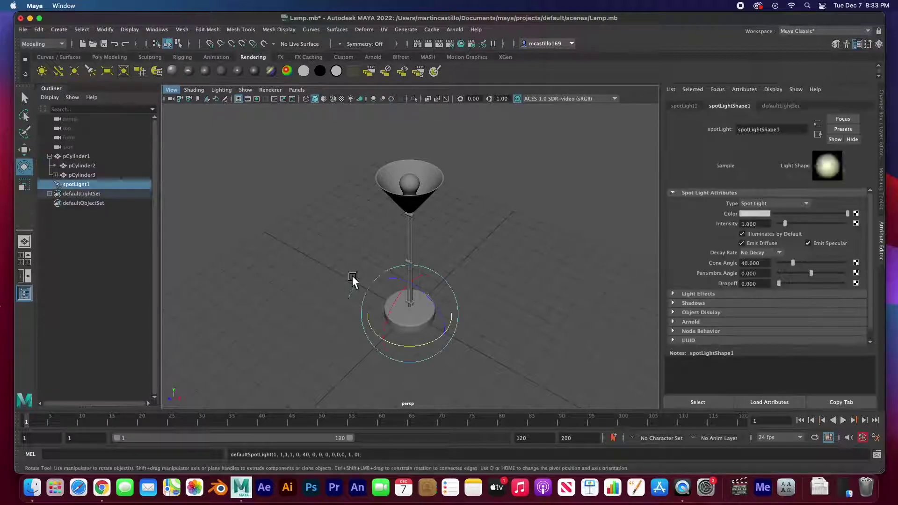
pyautogui.keyDown('alt'); pyautogui.moveTo(378, 288); pyautogui.dragTo(342, 263); pyautogui.keyUp('alt')
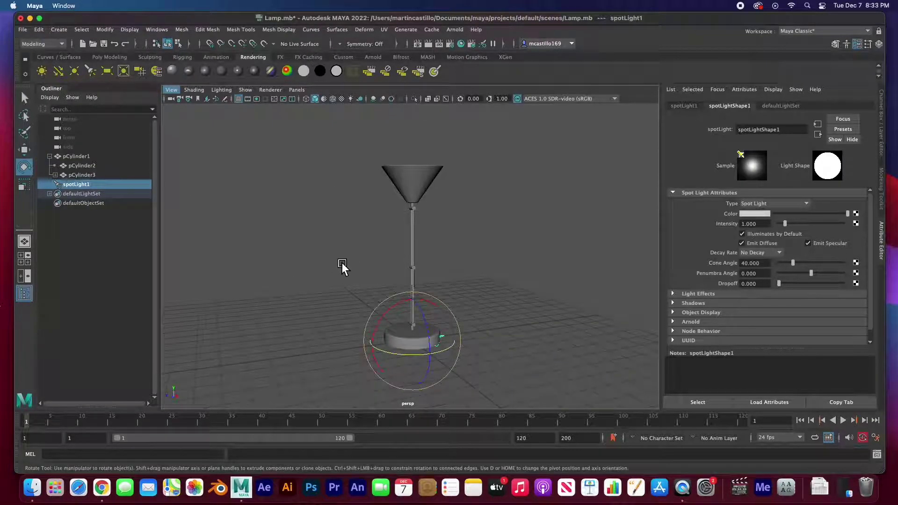
pyautogui.press('w')
pyautogui.moveTo(412, 301); pyautogui.dragTo(413, 114)
pyautogui.keyDown('alt'); pyautogui.moveTo(432, 193); pyautogui.dragTo(419, 195); pyautogui.keyUp('alt')
# - Rotate spotLight1 90° on X, lower it into the shade, and widen its cone angle to 62.208
pyautogui.press('e')
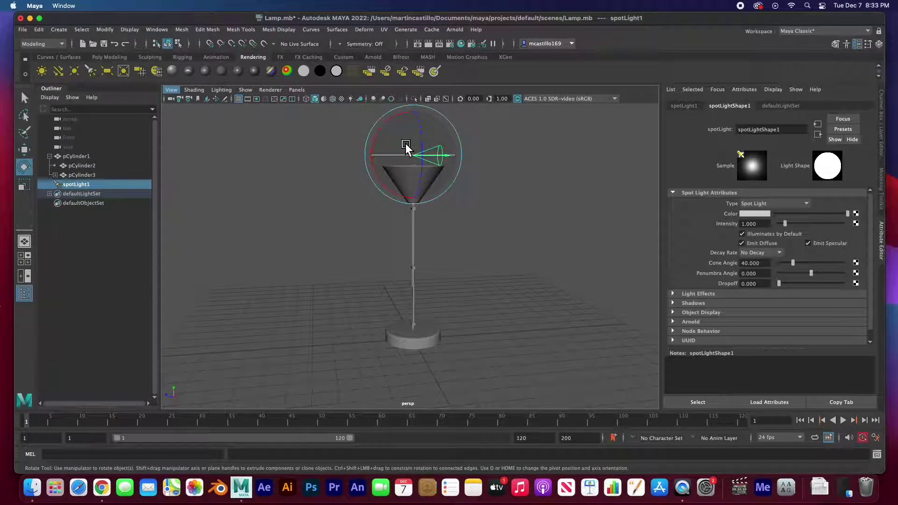
pyautogui.moveTo(394, 124); pyautogui.dragTo(367, 209)
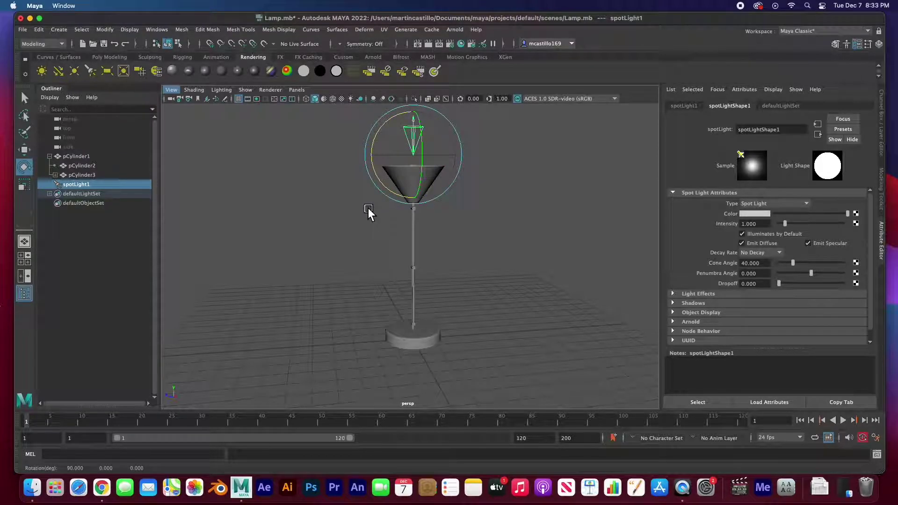
pyautogui.press('w')
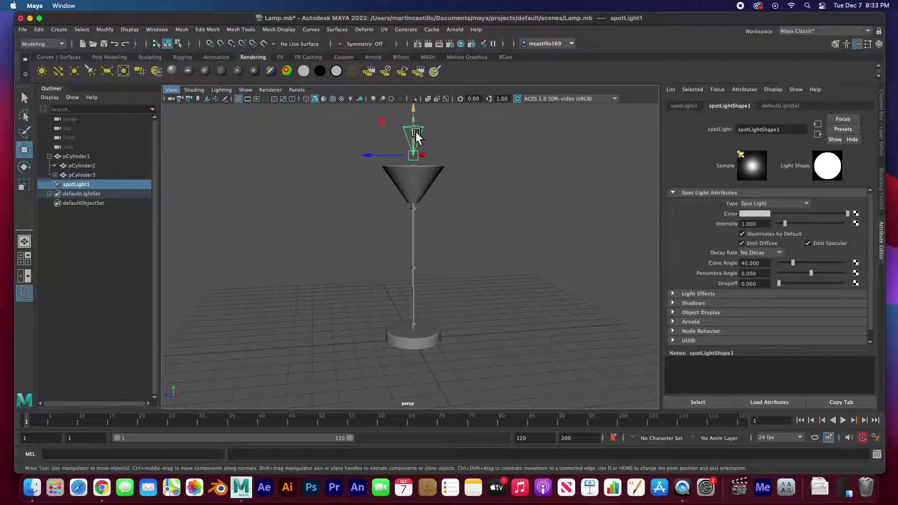
pyautogui.moveTo(416, 114); pyautogui.dragTo(418, 141)
pyautogui.press('f')
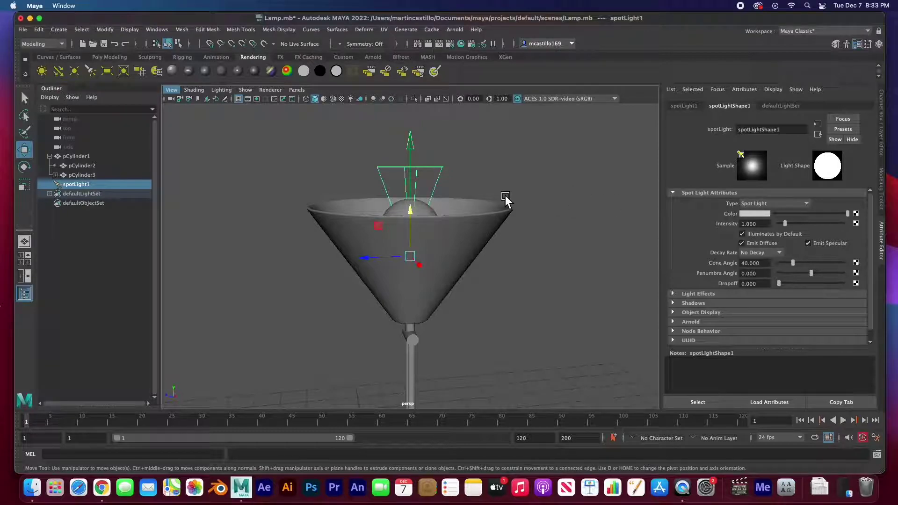
pyautogui.moveTo(414, 214); pyautogui.dragTo(414, 220)
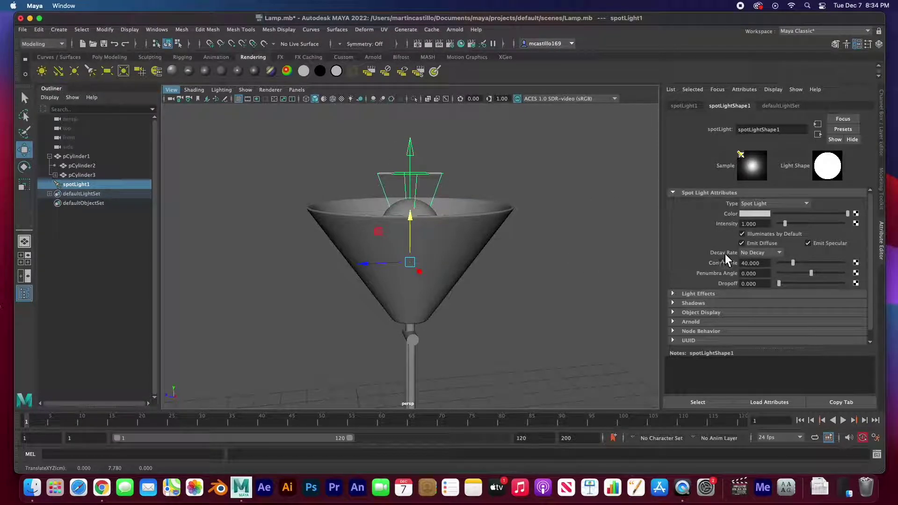
pyautogui.moveTo(794, 263); pyautogui.dragTo(803, 265)
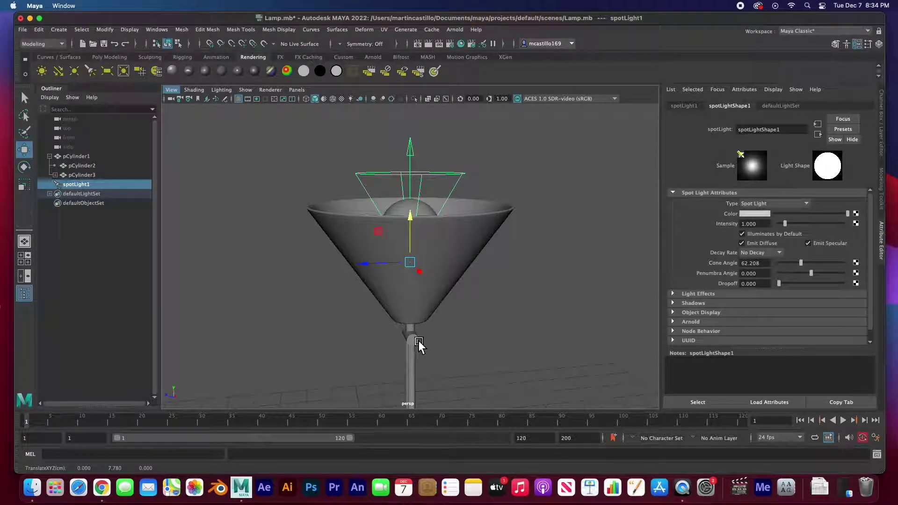
# - Expand pCylinder3, pCylinder6 and pCylinder9 in the Outliner and parent spotLight1 under pCylinder9
pyautogui.click(419, 342)
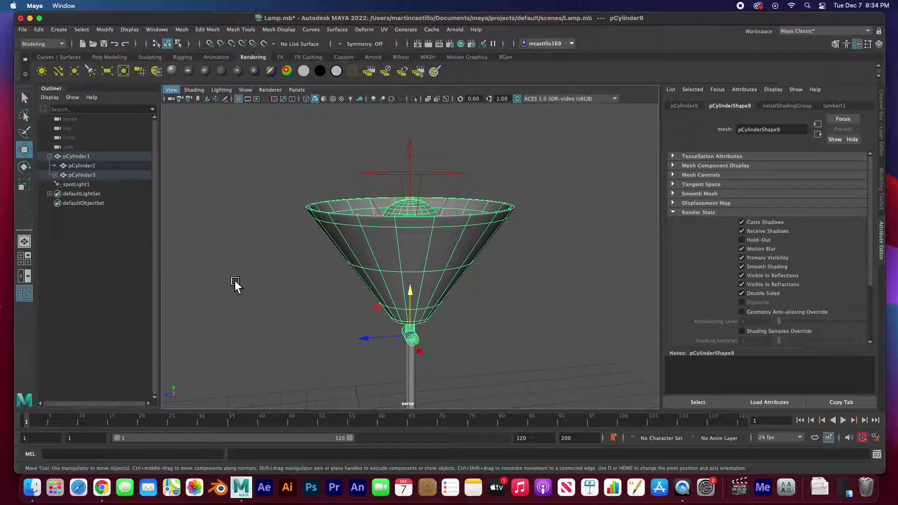
pyautogui.click(55, 176)
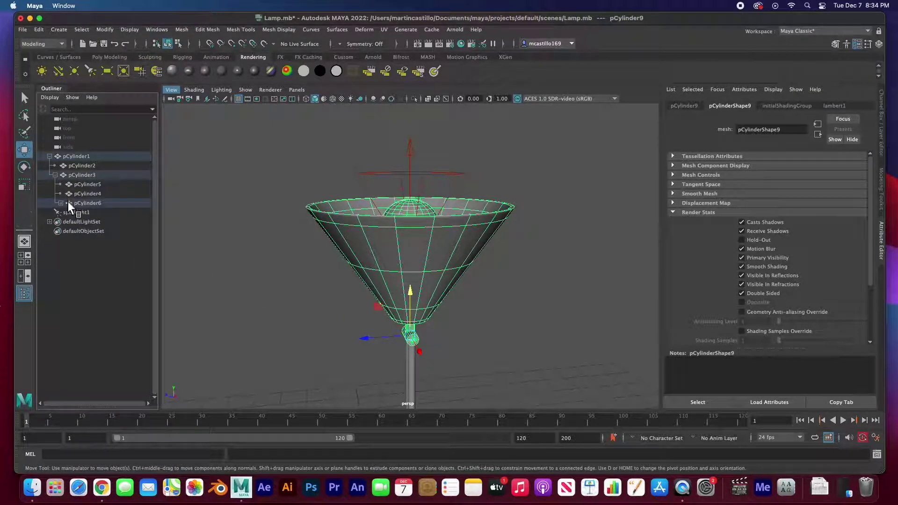
pyautogui.click(62, 204)
pyautogui.click(68, 232)
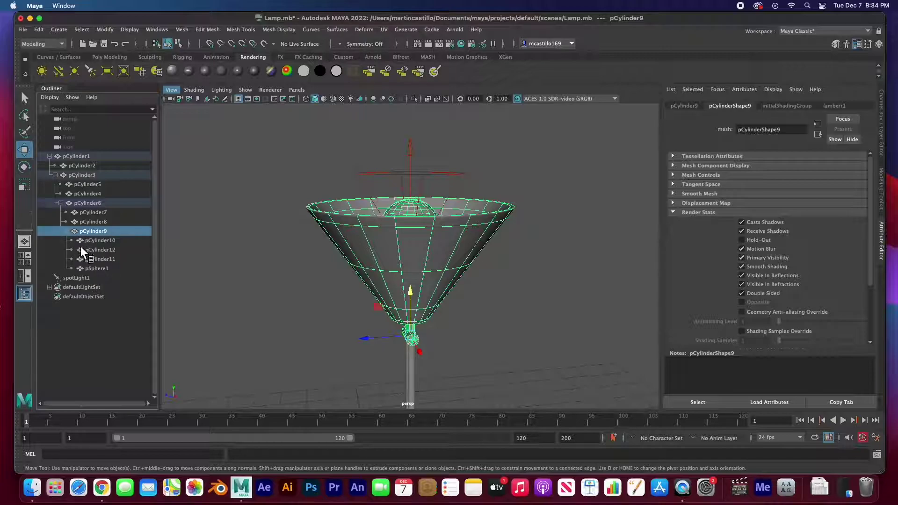
pyautogui.click(487, 348)
pyautogui.press('z')
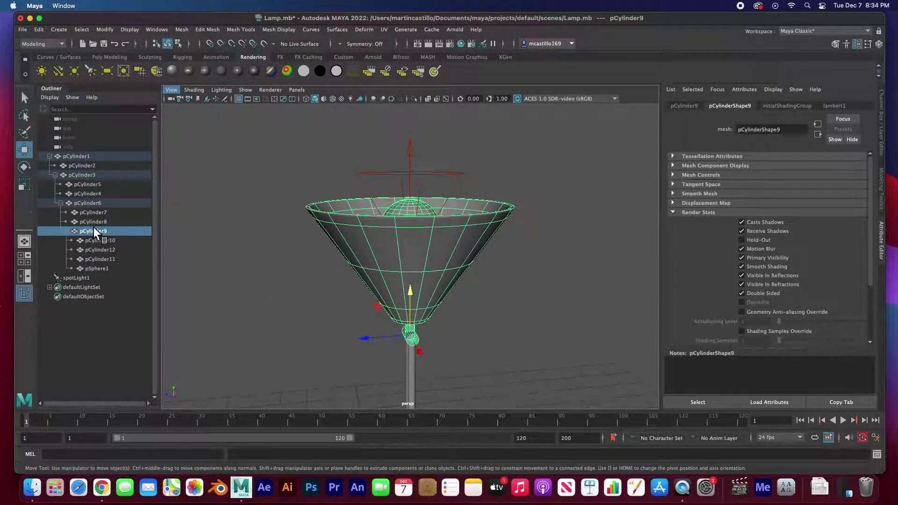
pyautogui.click(69, 282)
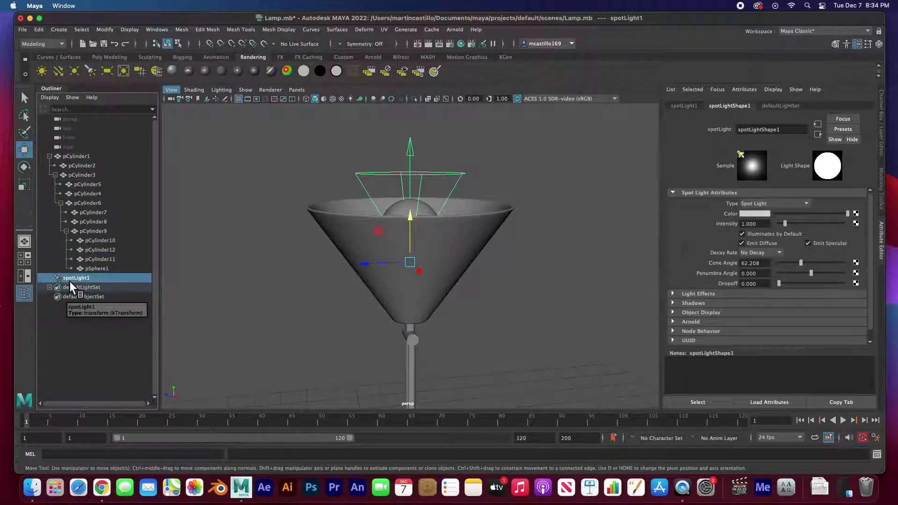
pyautogui.moveTo(69, 281); pyautogui.dragTo(91, 232)
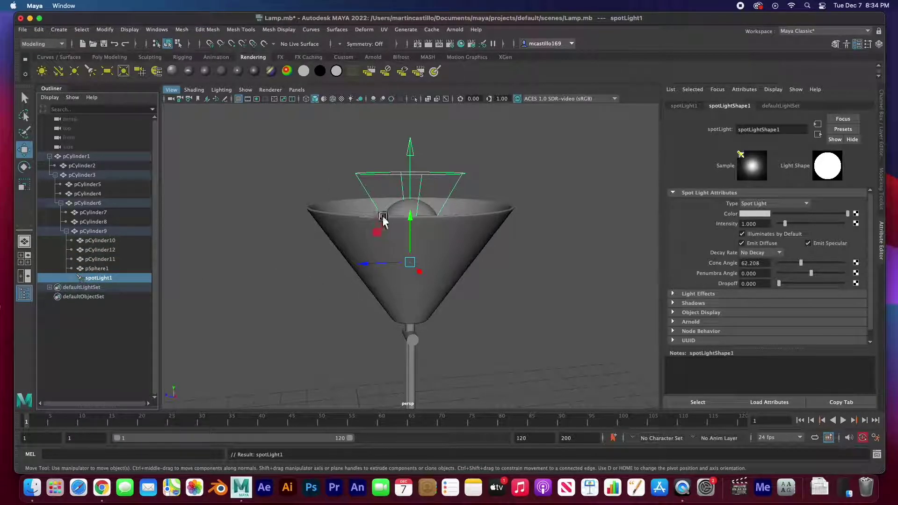
pyautogui.click(445, 352)
pyautogui.click(415, 342)
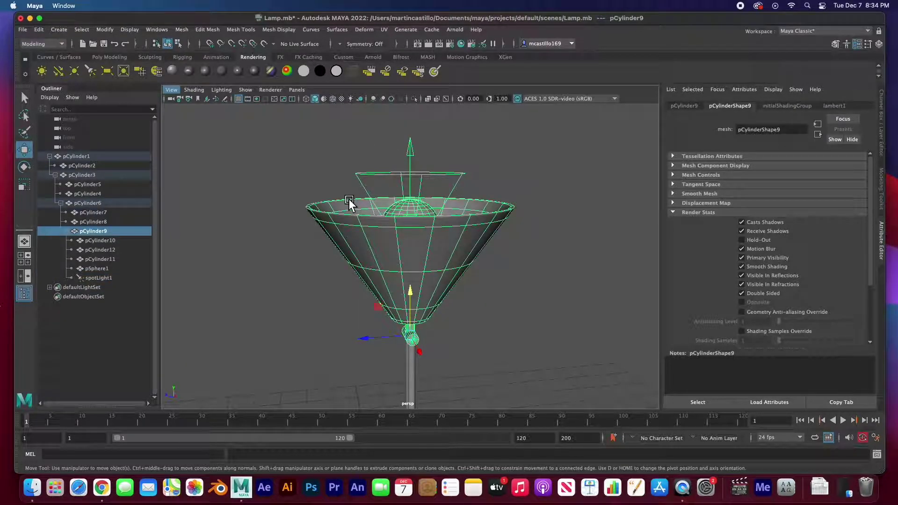
pyautogui.press('e')
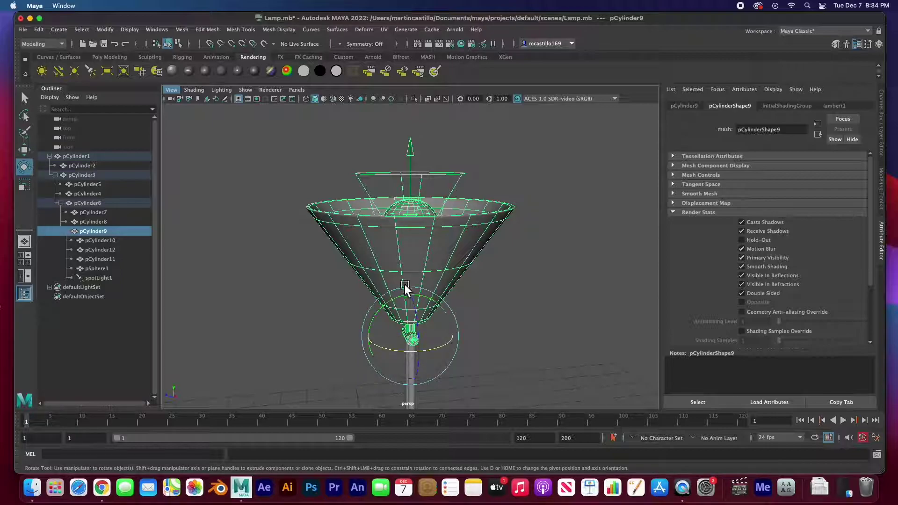
pyautogui.moveTo(389, 309); pyautogui.dragTo(376, 323)
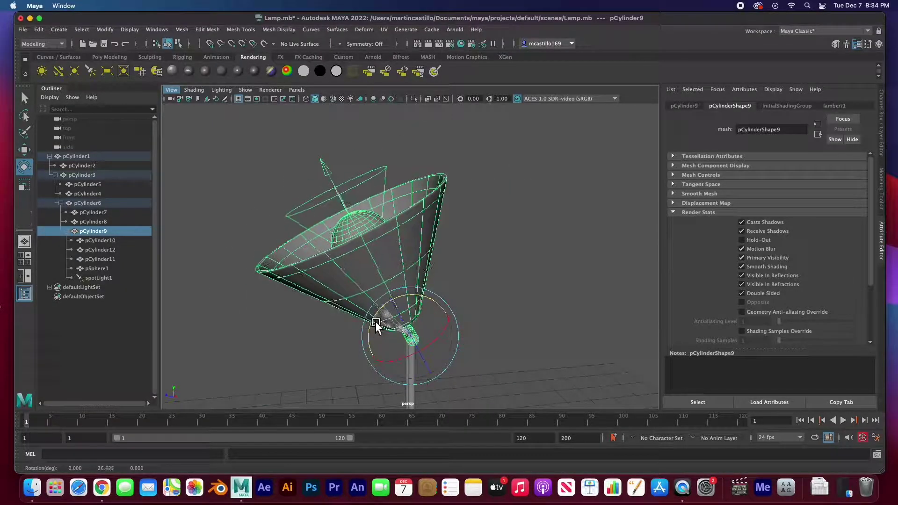
pyautogui.press('super+z')
pyautogui.click(306, 290)
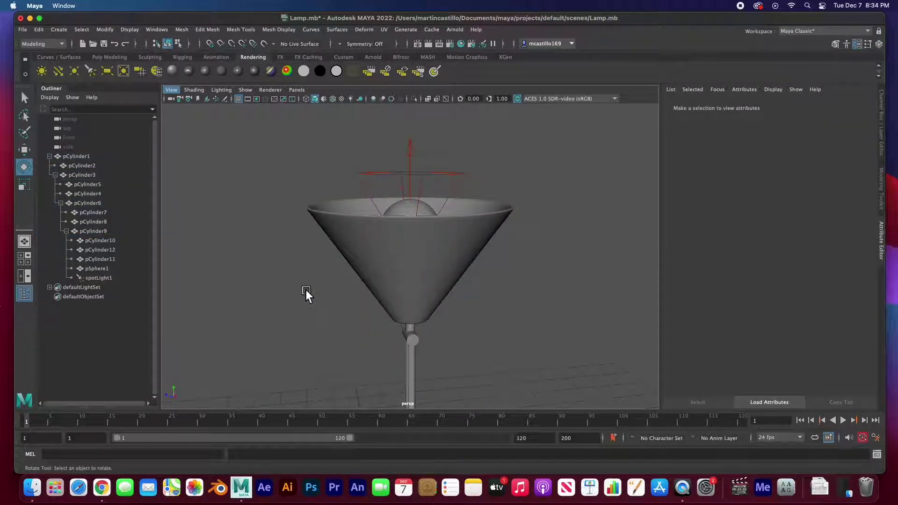
pyautogui.scroll(-6, 306, 290)
pyautogui.keyDown('alt'); pyautogui.moveTo(357, 289); pyautogui.dragTo(351, 201, button='middle'); pyautogui.keyUp('alt')
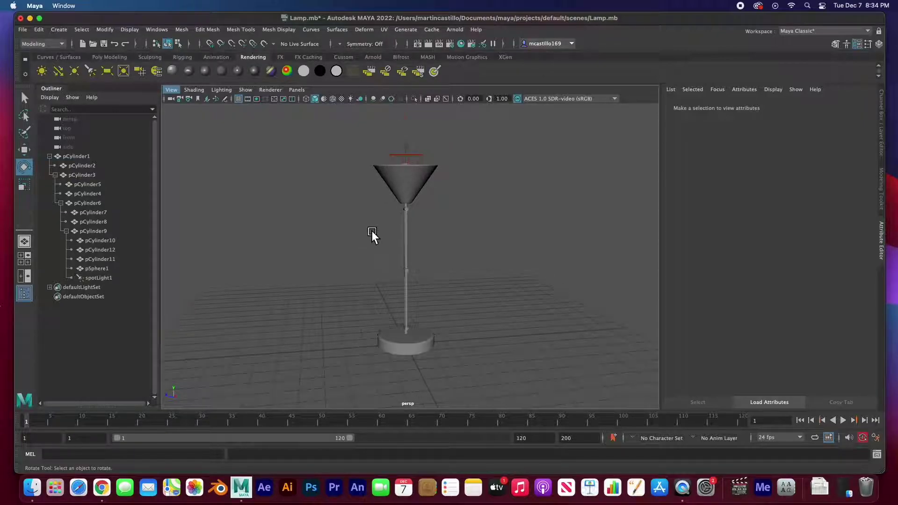
pyautogui.scroll(3, 372, 231)
pyautogui.keyDown('alt'); pyautogui.moveTo(394, 196); pyautogui.dragTo(402, 341); pyautogui.keyUp('alt')
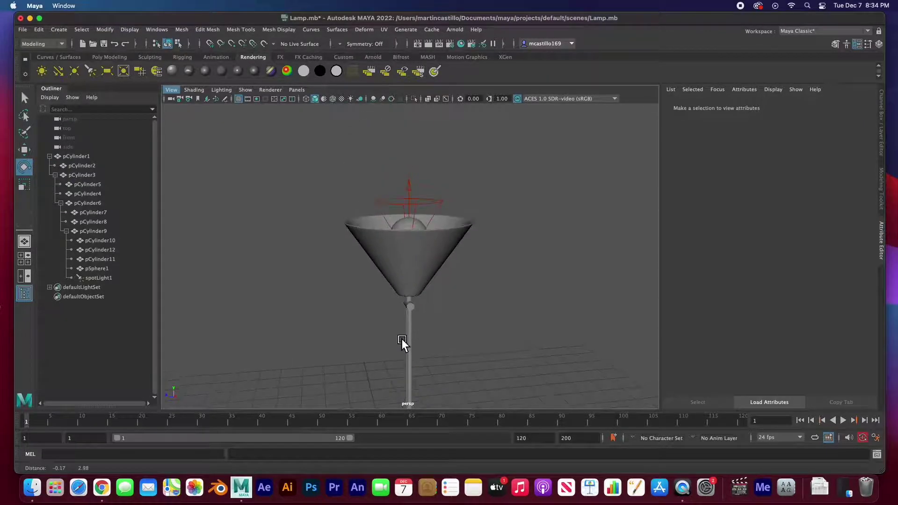
pyautogui.keyDown('alt'); pyautogui.moveTo(370, 268); pyautogui.dragTo(425, 241); pyautogui.keyUp('alt')
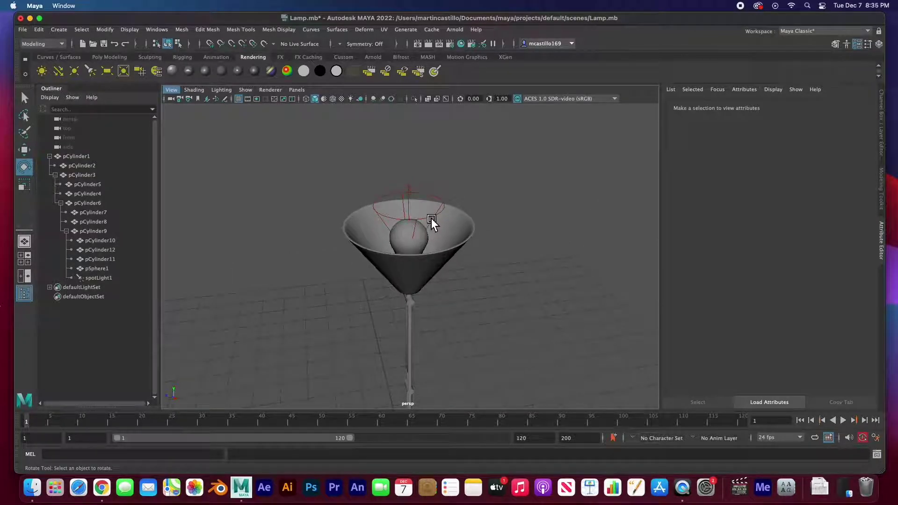
pyautogui.click(431, 218)
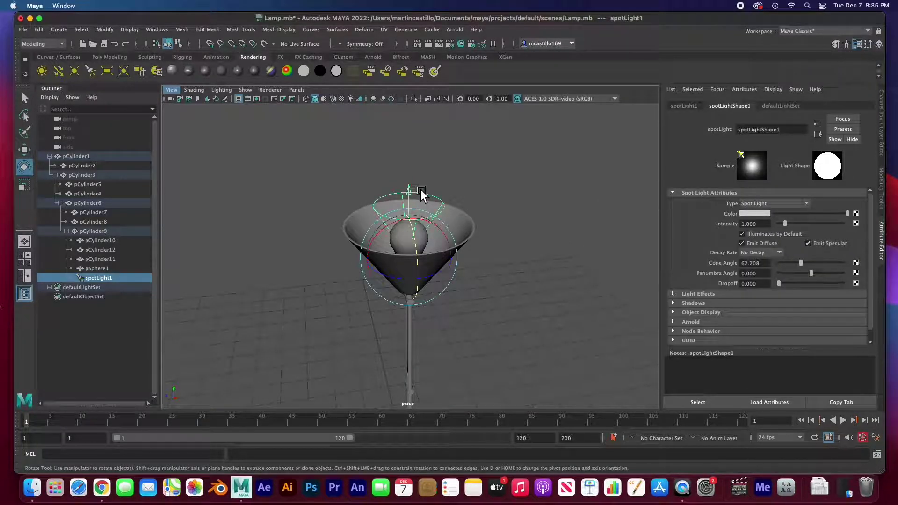
# - In pSphereShape1's Render Stats, turn off Casts Shadows and Receive Shadows for pSphere1
pyautogui.click(462, 227)
pyautogui.click(404, 238)
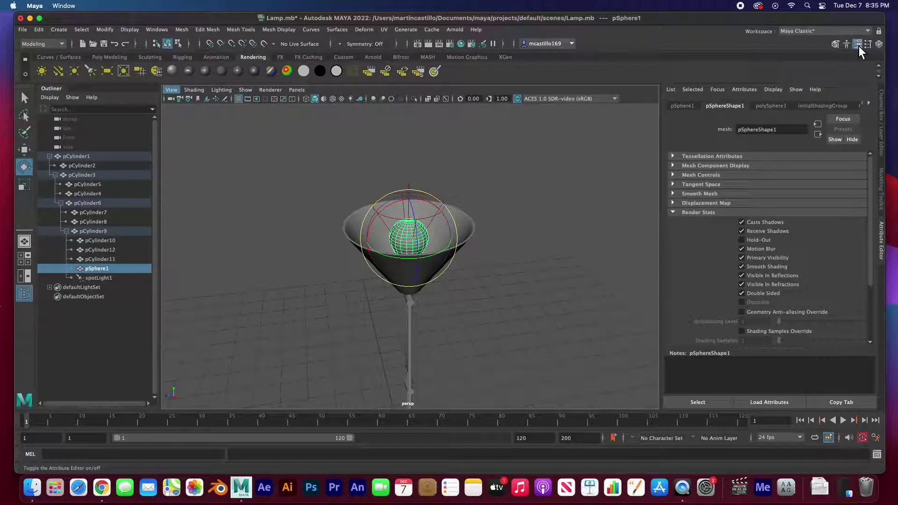
pyautogui.click(681, 107)
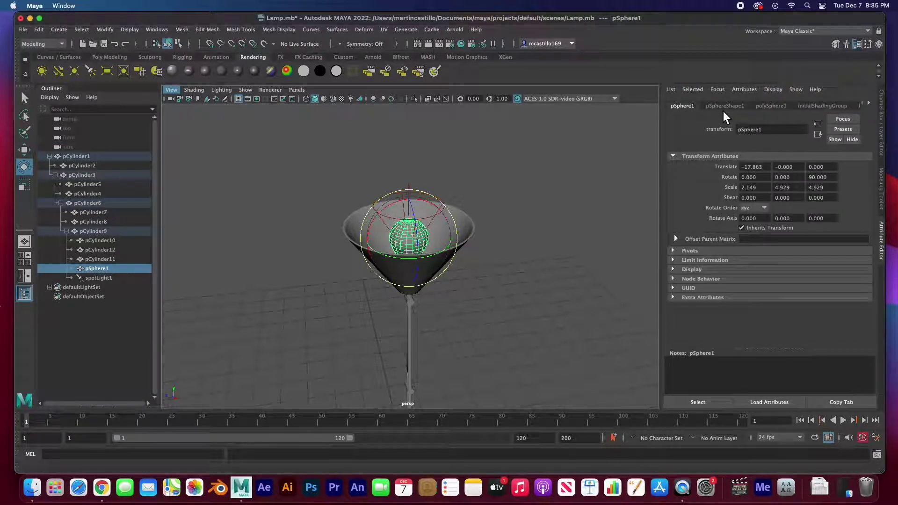
pyautogui.click(725, 106)
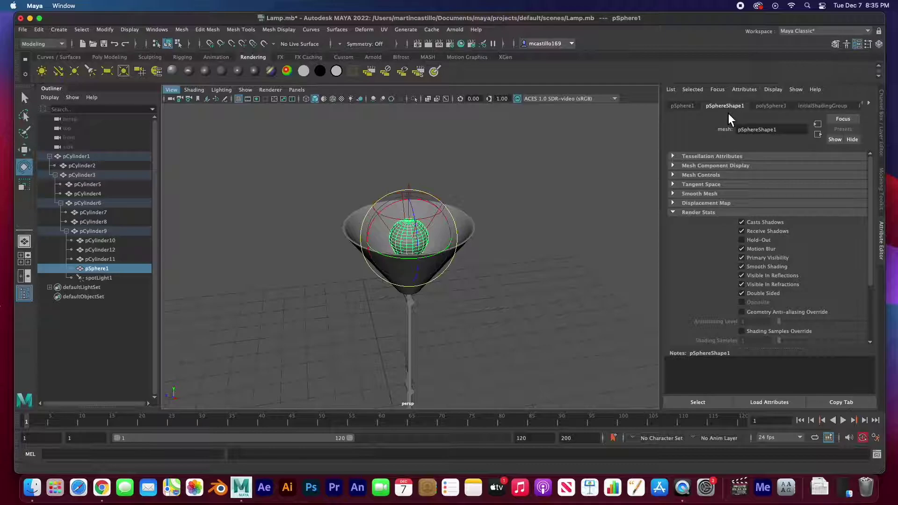
pyautogui.click(675, 215)
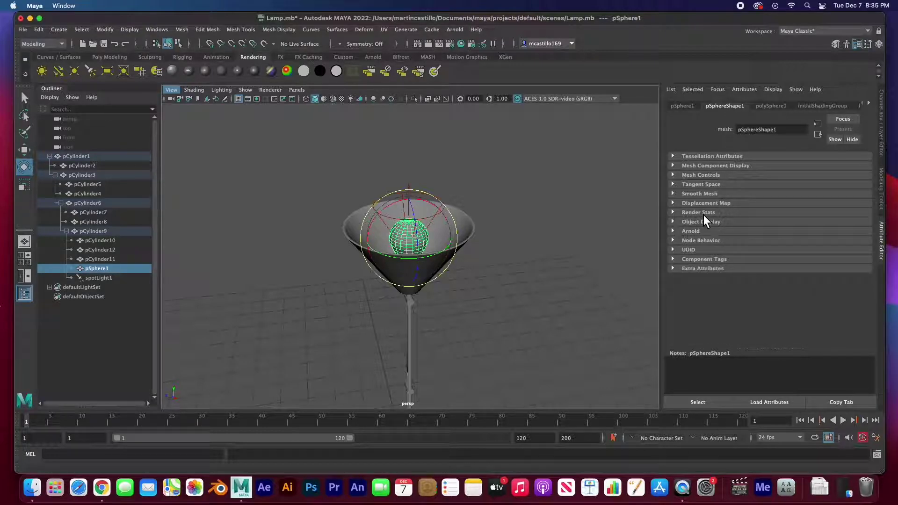
pyautogui.click(675, 213)
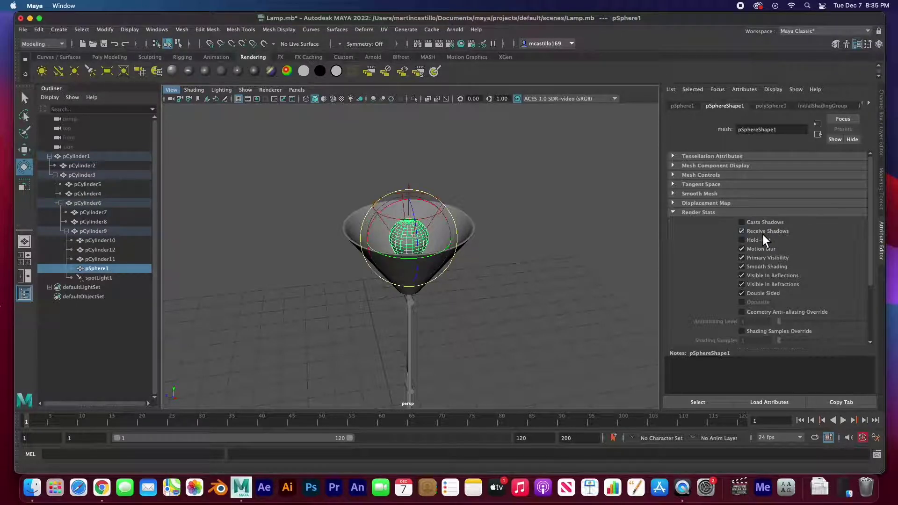
pyautogui.click(763, 232)
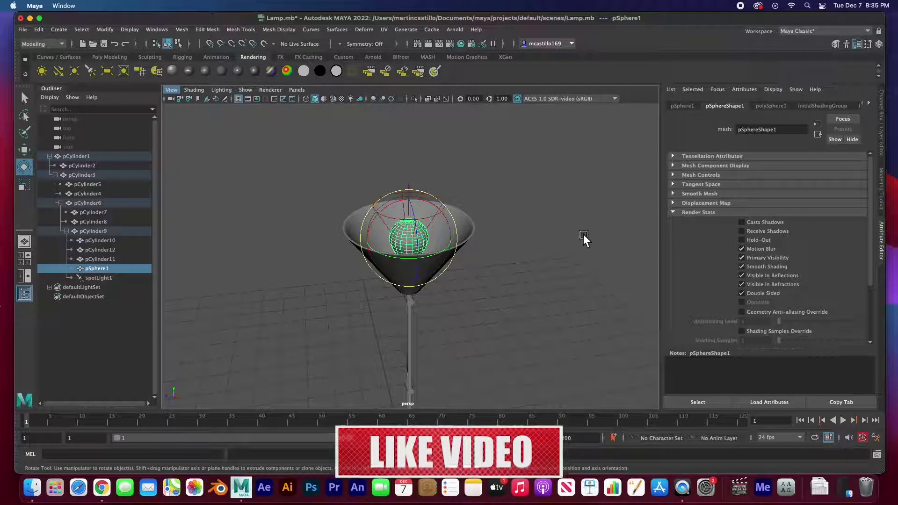
pyautogui.scroll(-3, 549, 246)
pyautogui.scroll(-4, 305, 183)
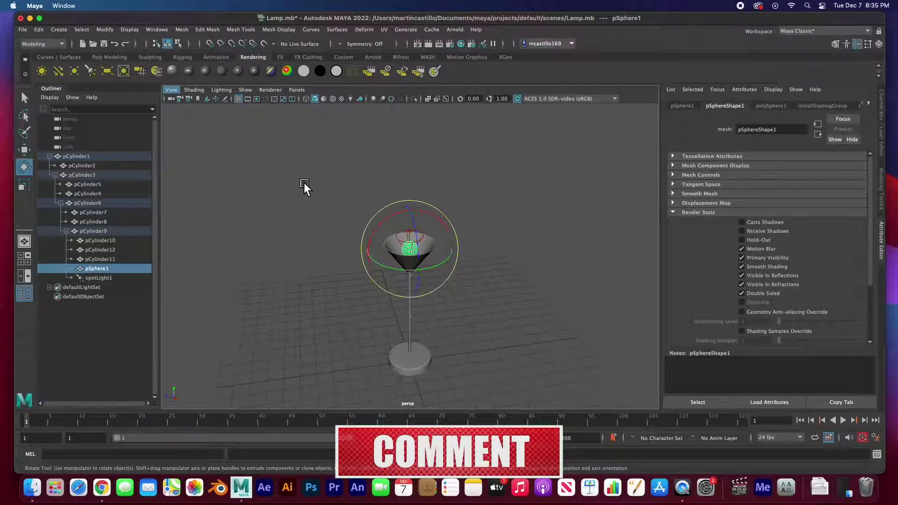
# - Create a polygon plane and scale it up into a large floor under the lamp
pyautogui.click(243, 147)
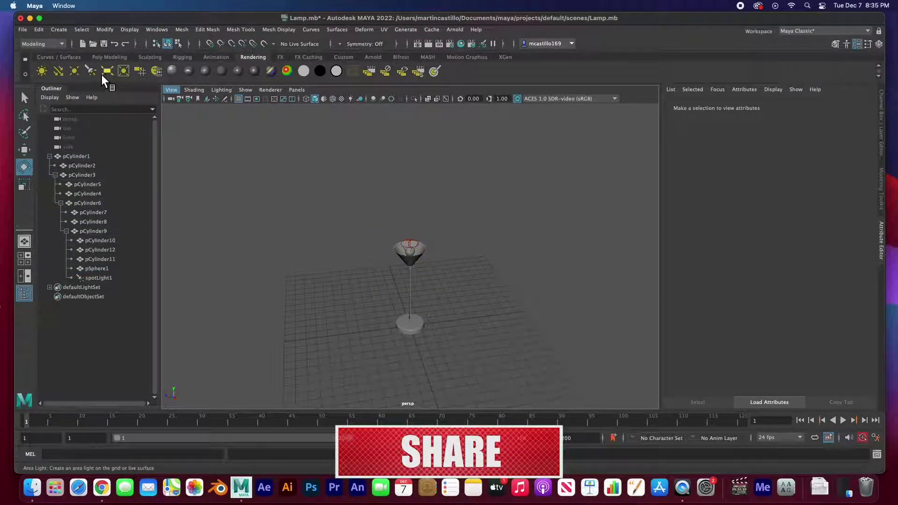
pyautogui.click(110, 58)
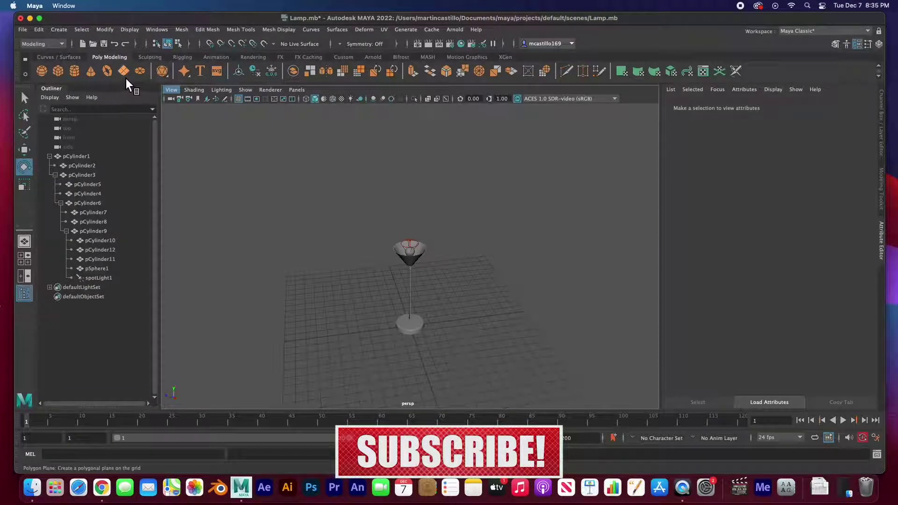
pyautogui.click(125, 72)
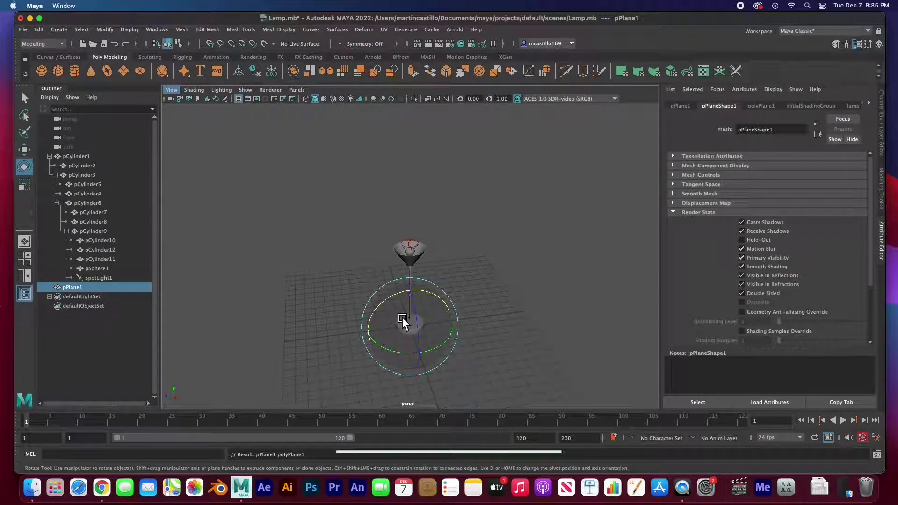
pyautogui.press('r')
pyautogui.moveTo(414, 330); pyautogui.dragTo(618, 320)
# - Hide the viewport grid and view the lamp standing on the floor
pyautogui.click(338, 232)
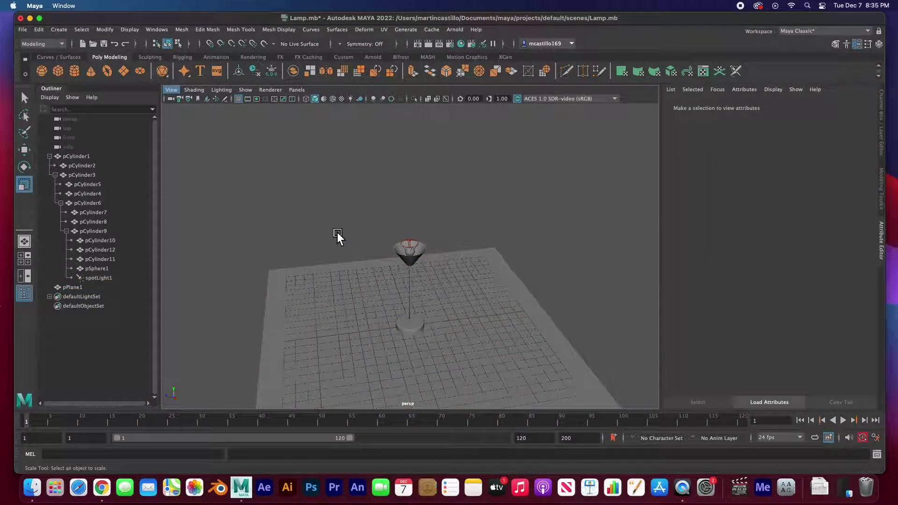
pyautogui.click(239, 99)
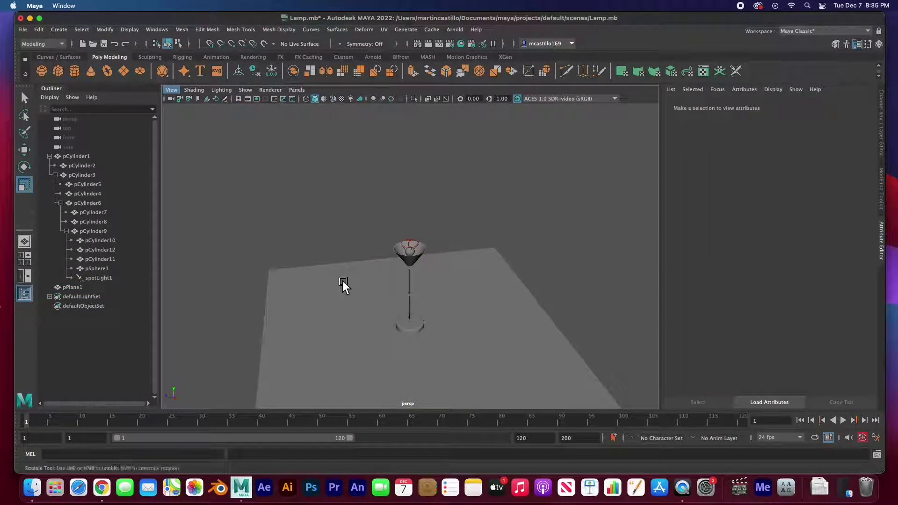
pyautogui.keyDown('alt'); pyautogui.moveTo(343, 282); pyautogui.dragTo(352, 260); pyautogui.keyUp('alt')
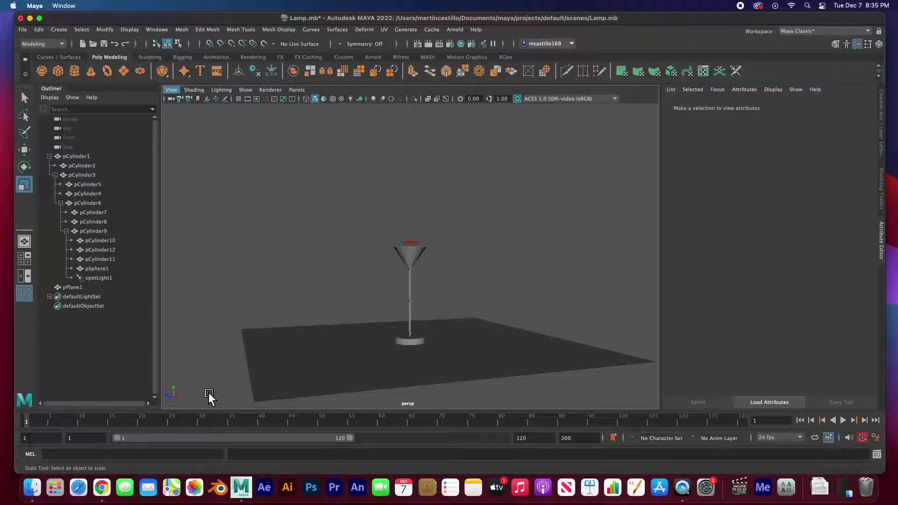
# - Keyframe the base pCylinder1 at frame 1
pyautogui.click(410, 345)
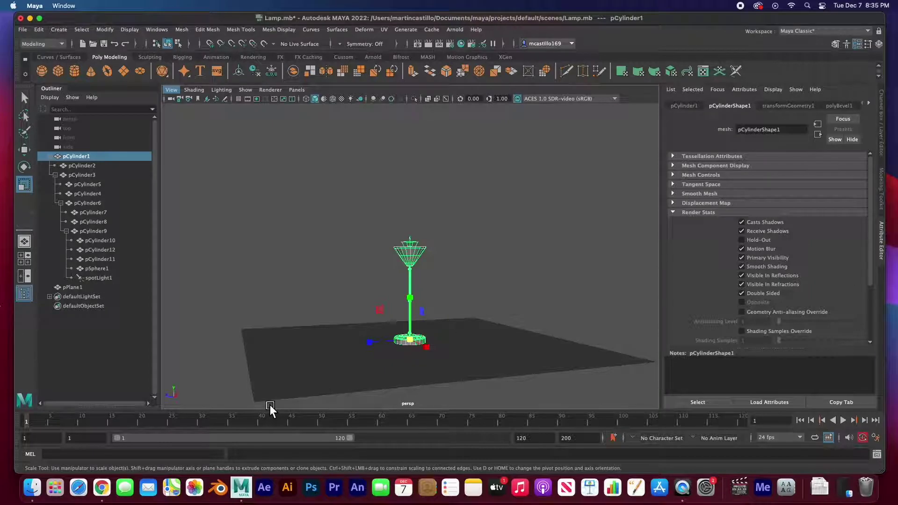
pyautogui.press('s')
pyautogui.scroll(5, 321, 342)
pyautogui.scroll(2, 321, 341)
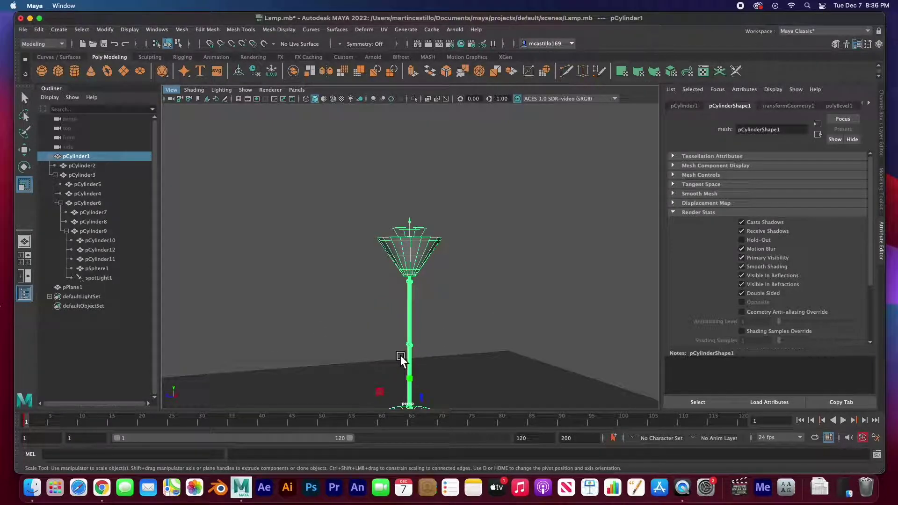
pyautogui.press('f')
pyautogui.scroll(-4, 392, 334)
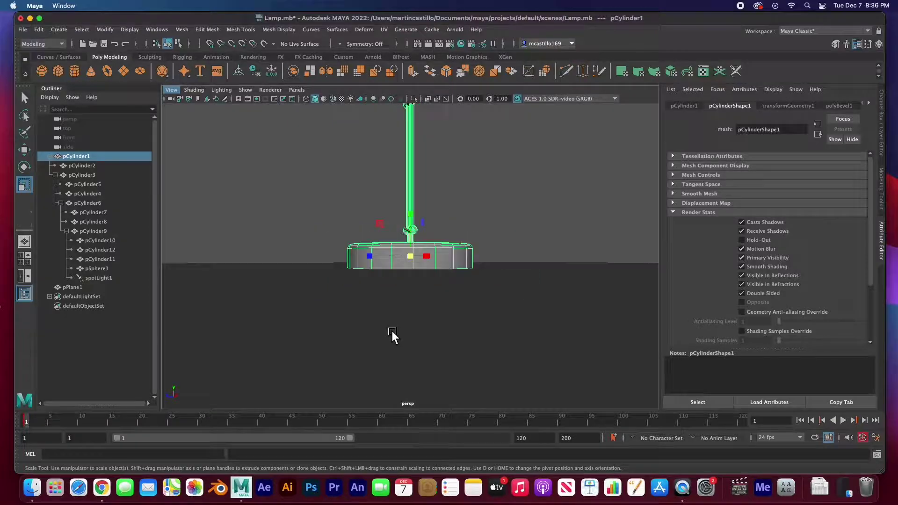
pyautogui.keyDown('alt'); pyautogui.moveTo(420, 254); pyautogui.dragTo(420, 319, button='middle'); pyautogui.keyUp('alt')
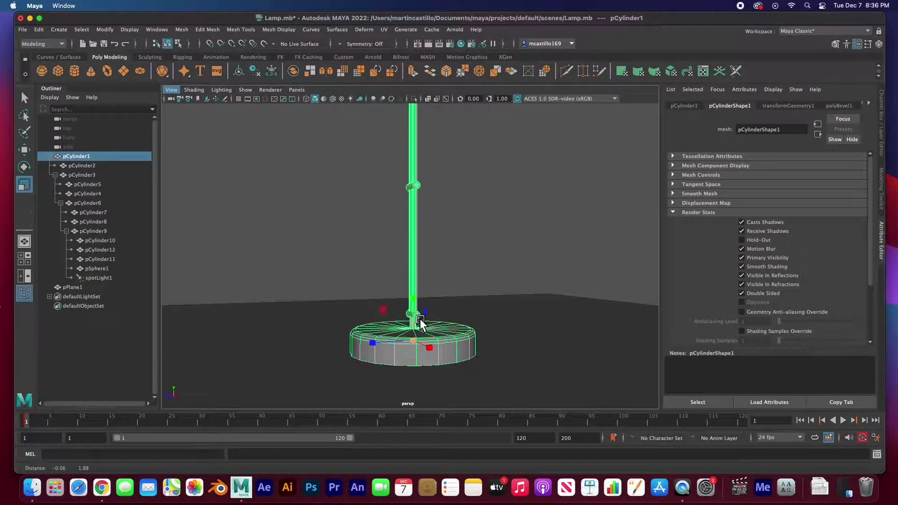
pyautogui.scroll(-4, 420, 319)
pyautogui.keyDown('alt'); pyautogui.moveTo(436, 233); pyautogui.dragTo(439, 285, button='middle'); pyautogui.keyUp('alt')
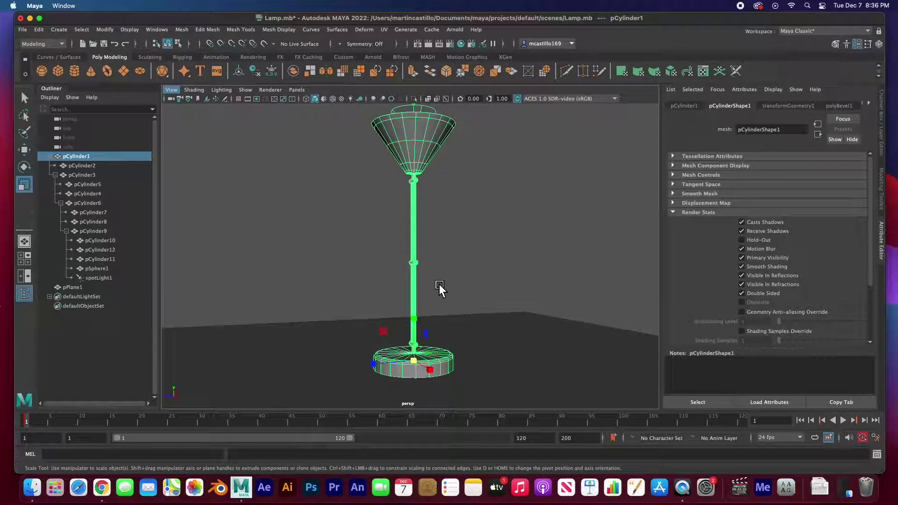
pyautogui.click(440, 284)
# - Keyframe the pole pieces pCylinder3 and pCylinder6 at frame 1
pyautogui.click(420, 349)
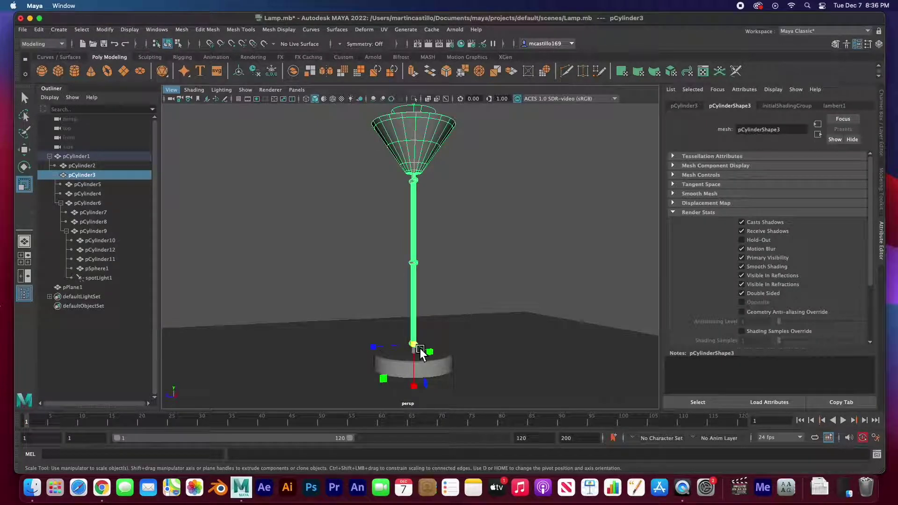
pyautogui.click(420, 265)
pyautogui.press('s')
pyautogui.click(420, 181)
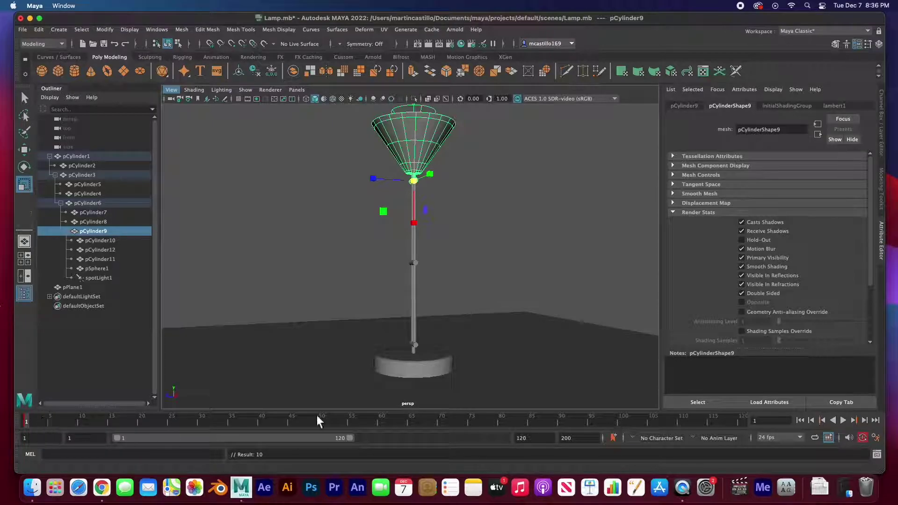
pyautogui.click(436, 370)
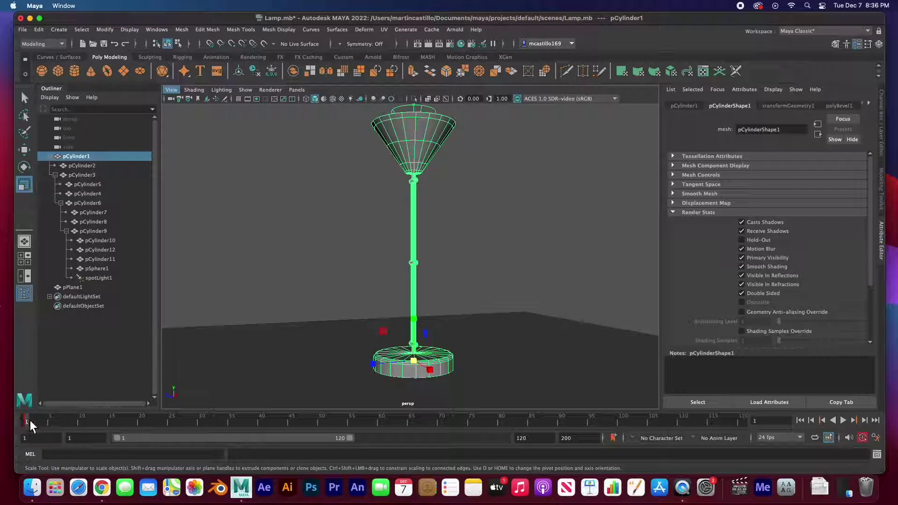
# - Move to frame 15, select pCylinder3 with the Rotate tool, and enable Auto Keyframe
pyautogui.hotkey('alt', 'v')
pyautogui.hotkey('alt', 'v')
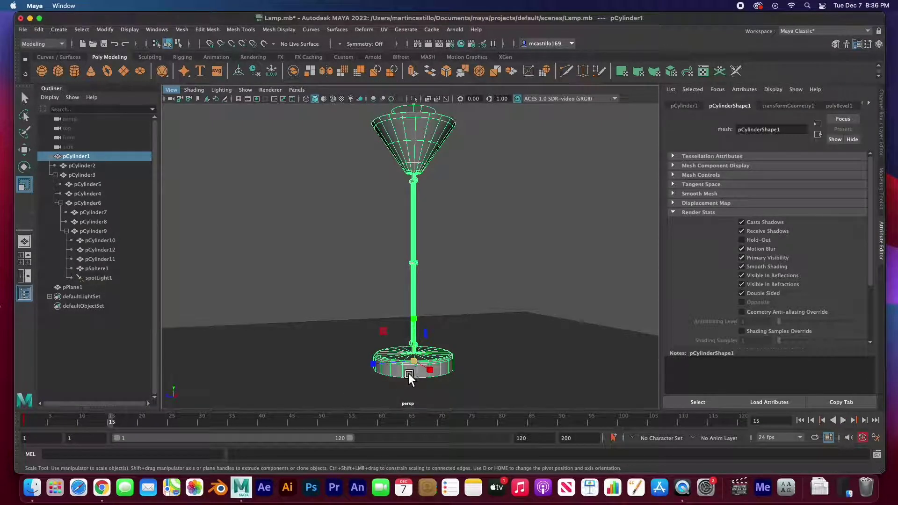
pyautogui.click(418, 347)
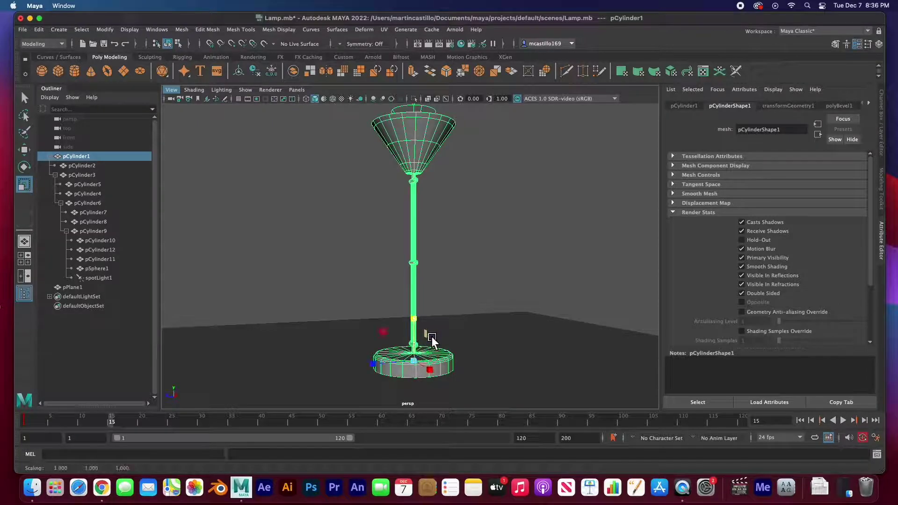
pyautogui.click(440, 298)
pyautogui.click(420, 347)
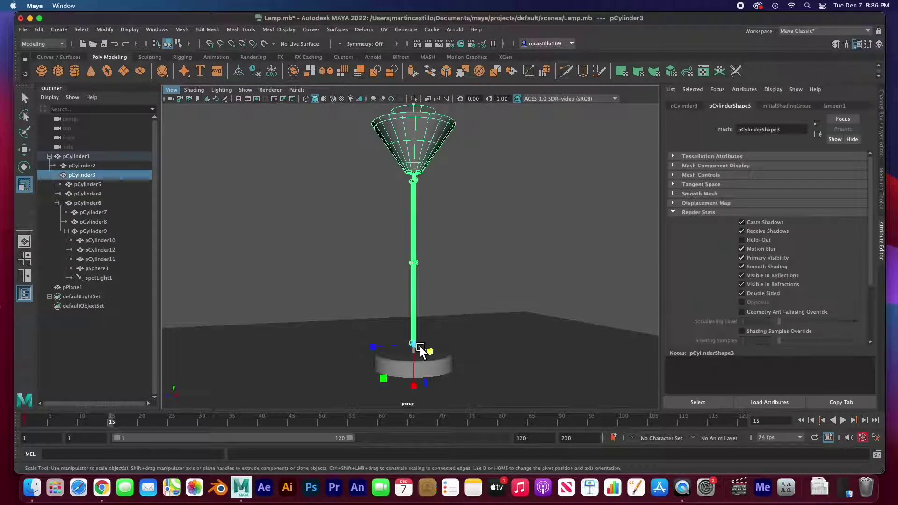
pyautogui.press('e')
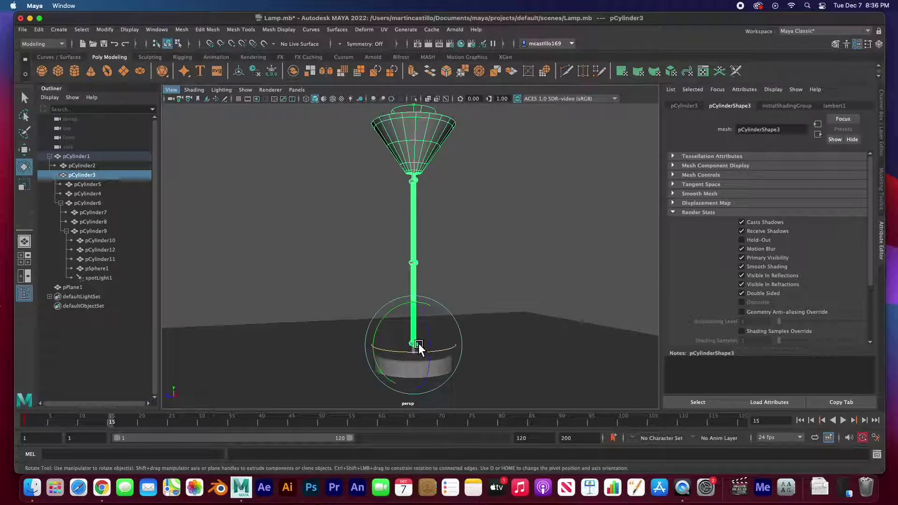
pyautogui.click(862, 437)
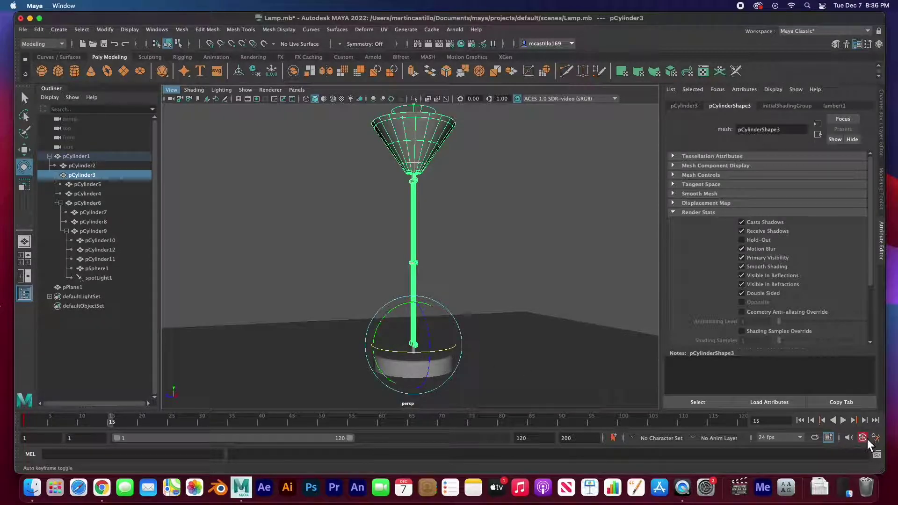
# - Rotate pCylinder3 to lean the pole, pCylinder6 to bend the arm, and pCylinder9 to aim the shade down
pyautogui.moveTo(383, 328); pyautogui.dragTo(402, 312)
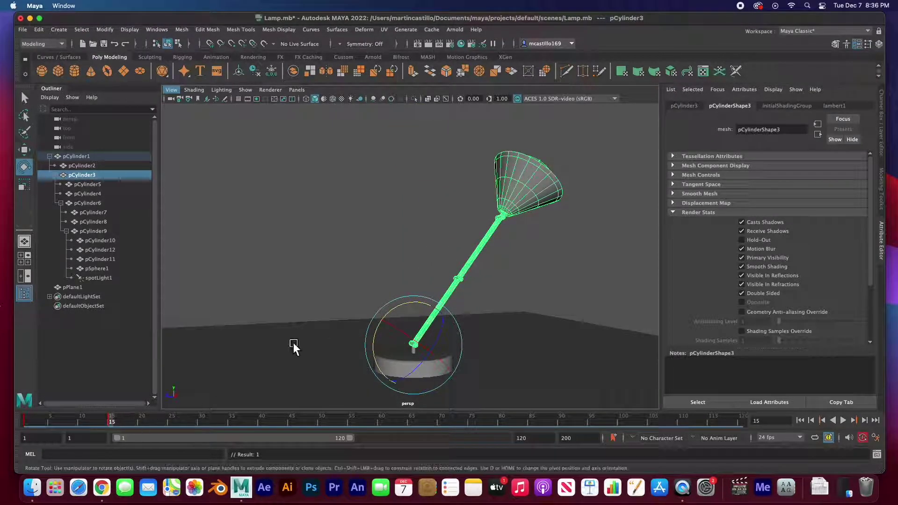
pyautogui.click(465, 280)
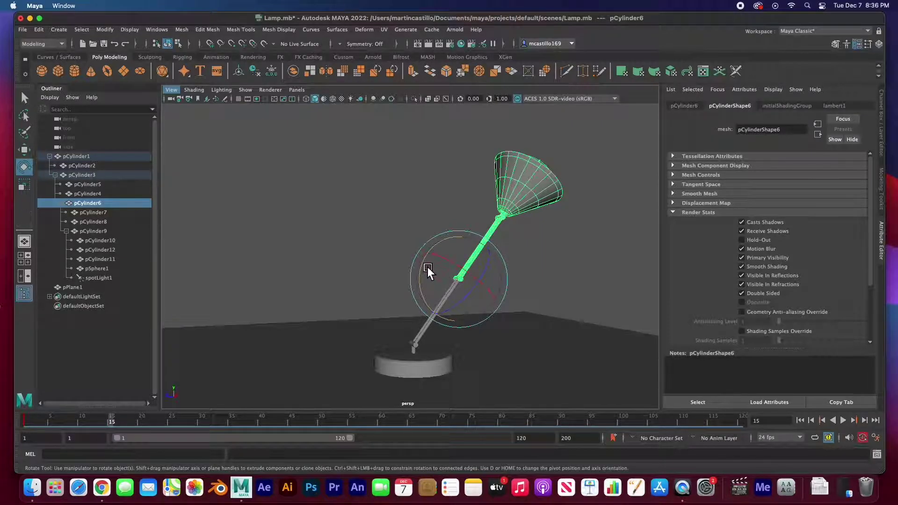
pyautogui.moveTo(427, 263); pyautogui.dragTo(438, 354)
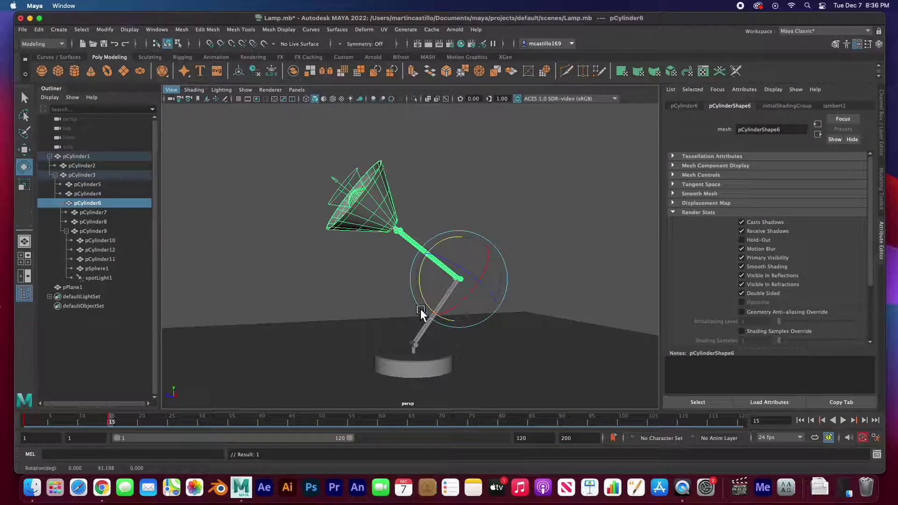
pyautogui.click(399, 230)
pyautogui.moveTo(363, 223); pyautogui.dragTo(389, 273)
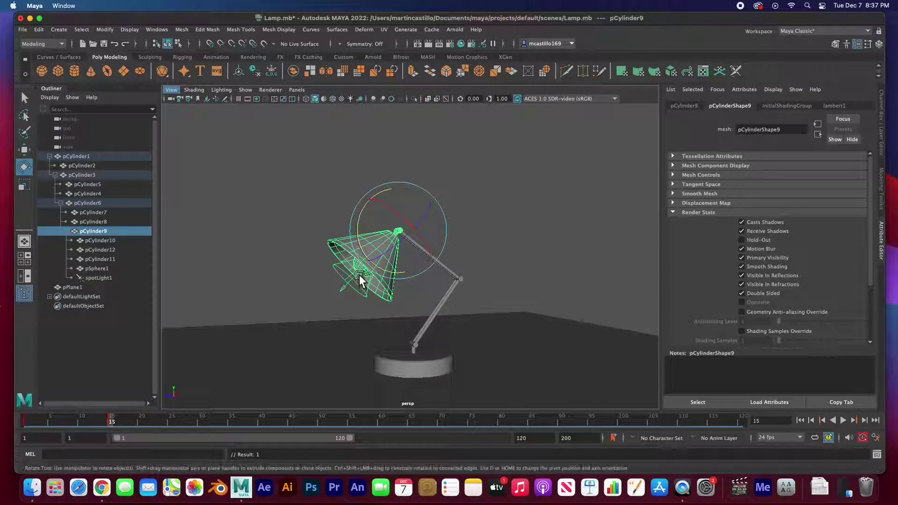
# - Turn on Use All Lights and Shadows in the viewport
pyautogui.click(352, 99)
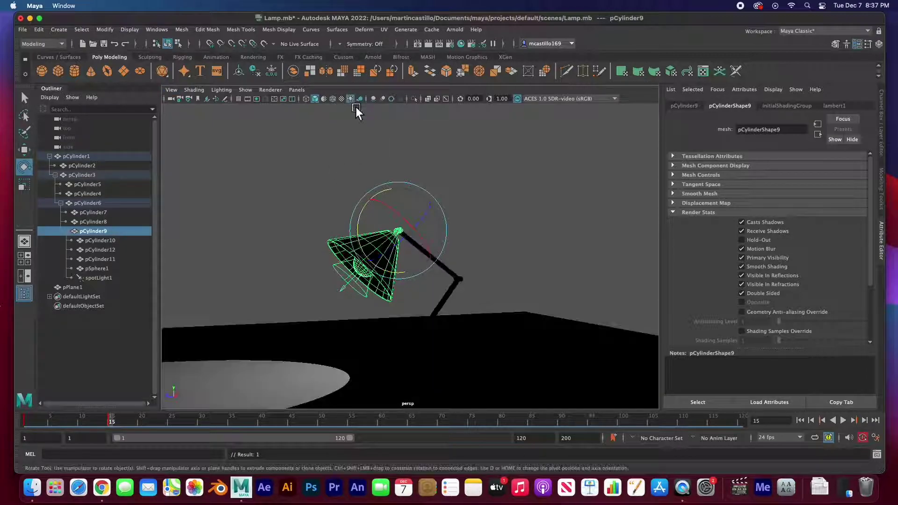
pyautogui.click(359, 100)
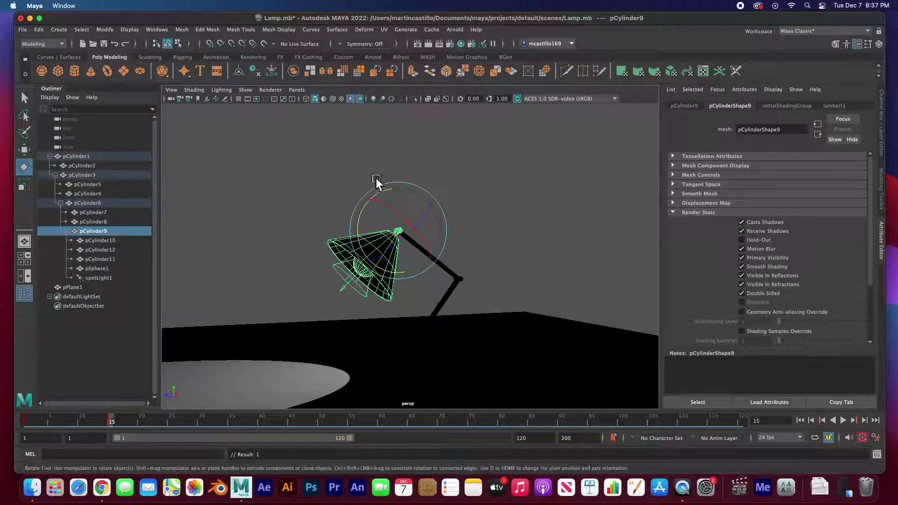
pyautogui.click(307, 190)
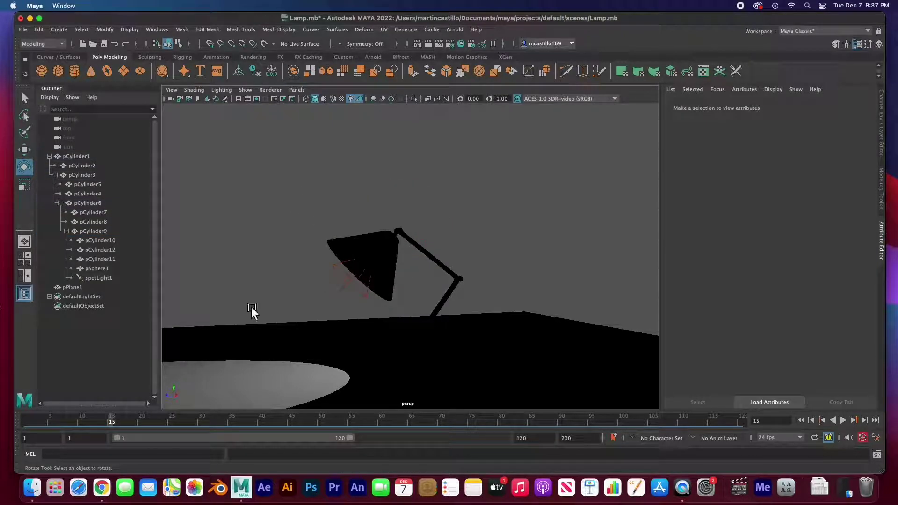
# - Rotate the shade joint pCylinder9 a little further down, to about 82.9°
pyautogui.click(96, 231)
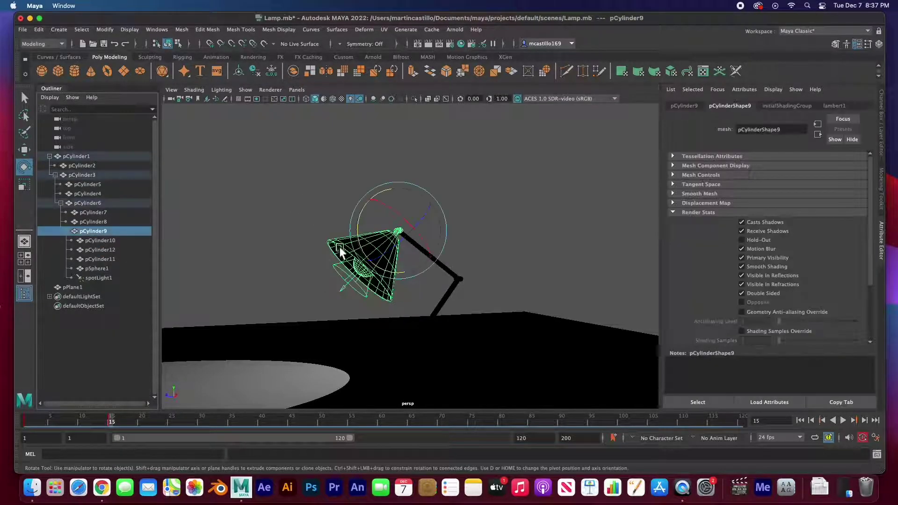
pyautogui.moveTo(364, 230)
pyautogui.mouseDown()
pyautogui.moveTo(363, 197)
pyautogui.moveTo(375, 240)
pyautogui.moveTo(349, 206)
pyautogui.moveTo(385, 288)
pyautogui.moveTo(352, 233)
pyautogui.moveTo(367, 215)
pyautogui.moveTo(380, 268)
pyautogui.moveTo(347, 198)
pyautogui.moveTo(348, 231)
pyautogui.mouseUp()
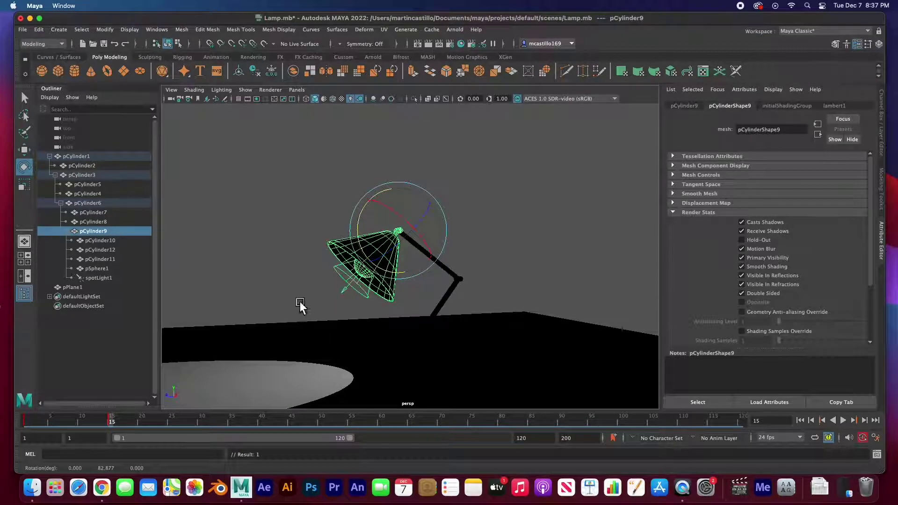
pyautogui.click(342, 228)
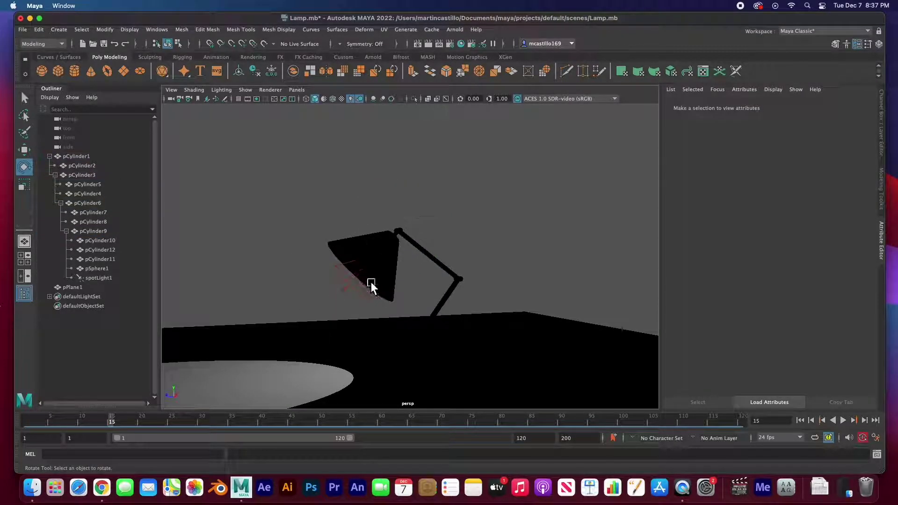
pyautogui.scroll(-6, 414, 306)
pyautogui.scroll(5, 414, 307)
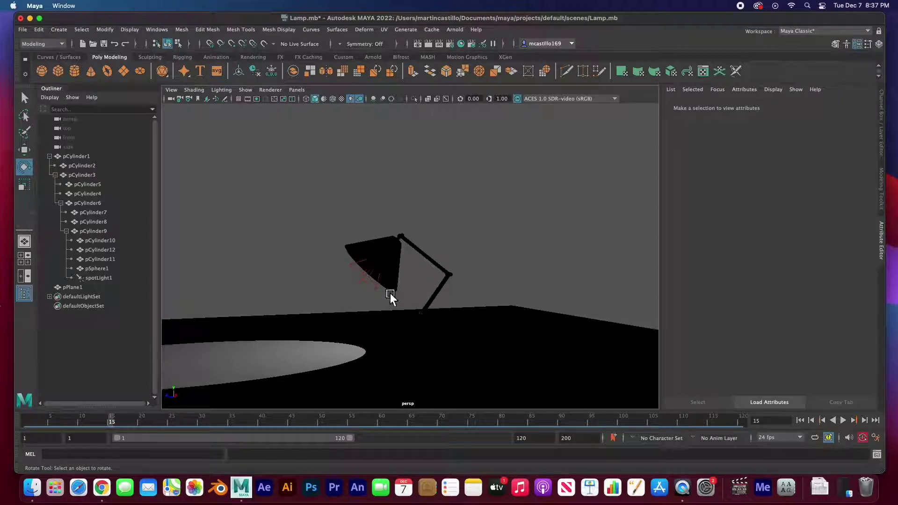
pyautogui.scroll(-1, 391, 294)
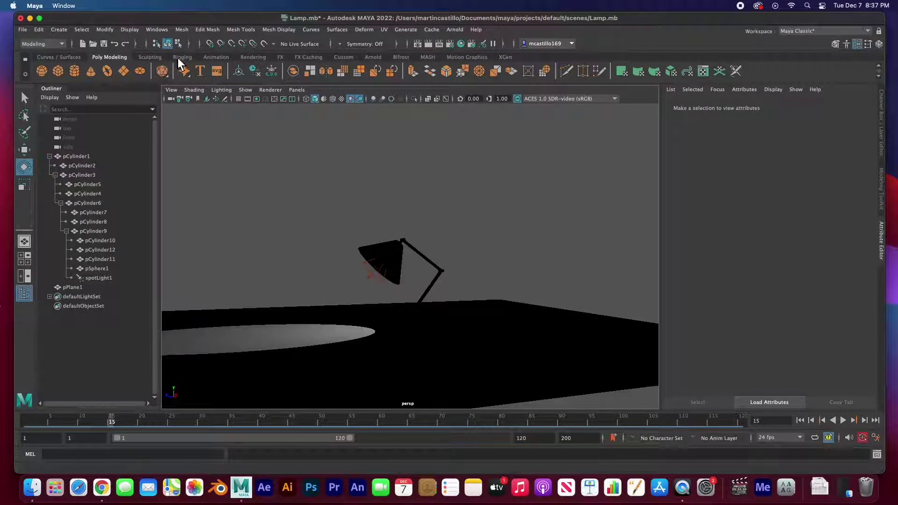
# - Add an area light from the Rendering shelf and raise it above the lamp, tilted nearly flat
pyautogui.click(247, 58)
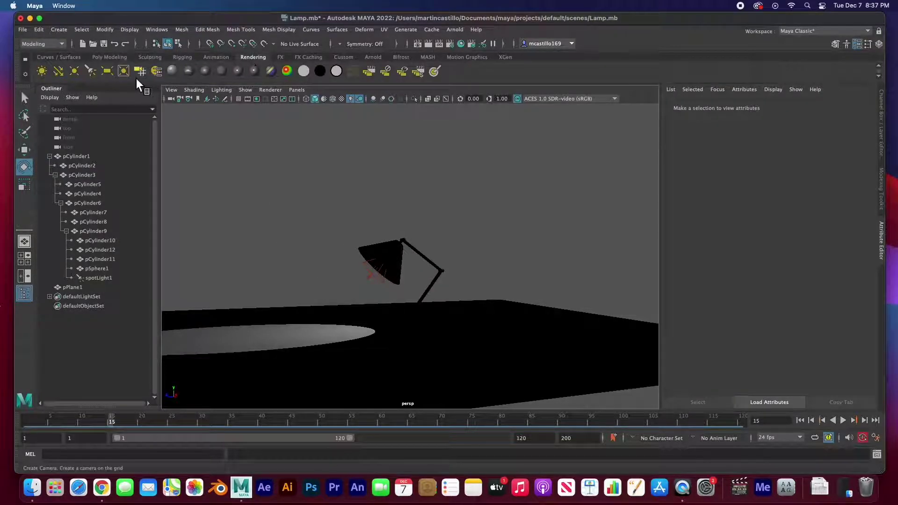
pyautogui.click(110, 74)
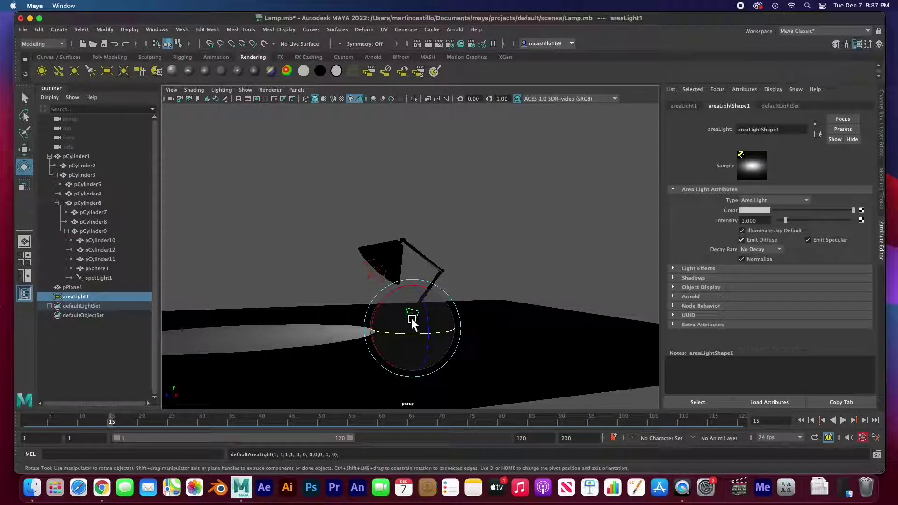
pyautogui.press('w')
pyautogui.moveTo(417, 307); pyautogui.dragTo(405, 124)
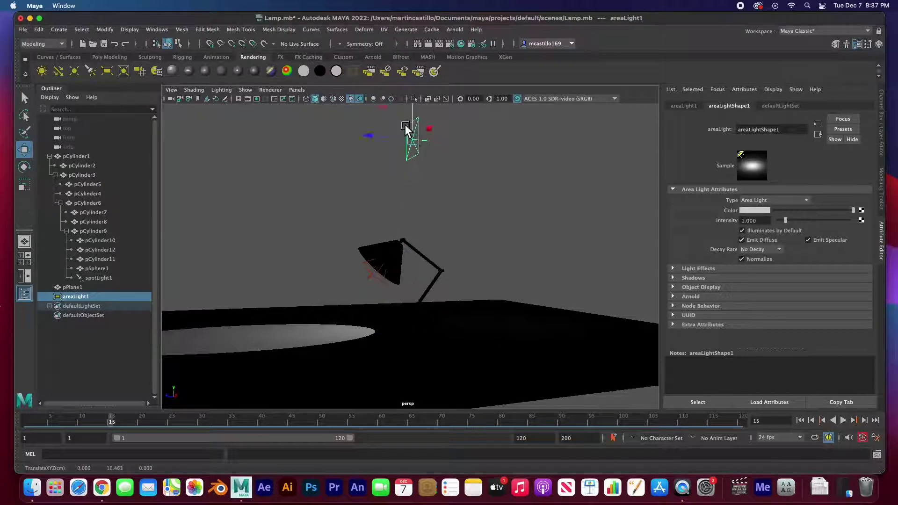
pyautogui.press('e')
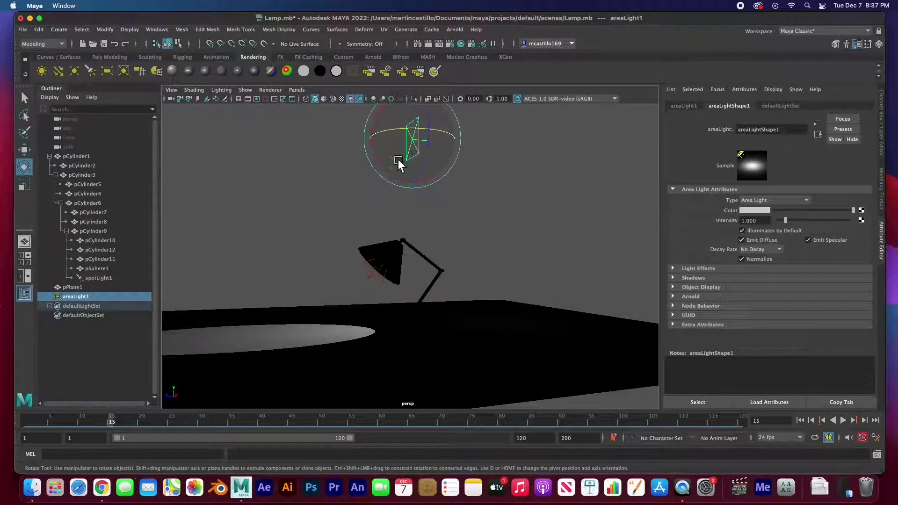
pyautogui.moveTo(398, 159); pyautogui.dragTo(335, 98)
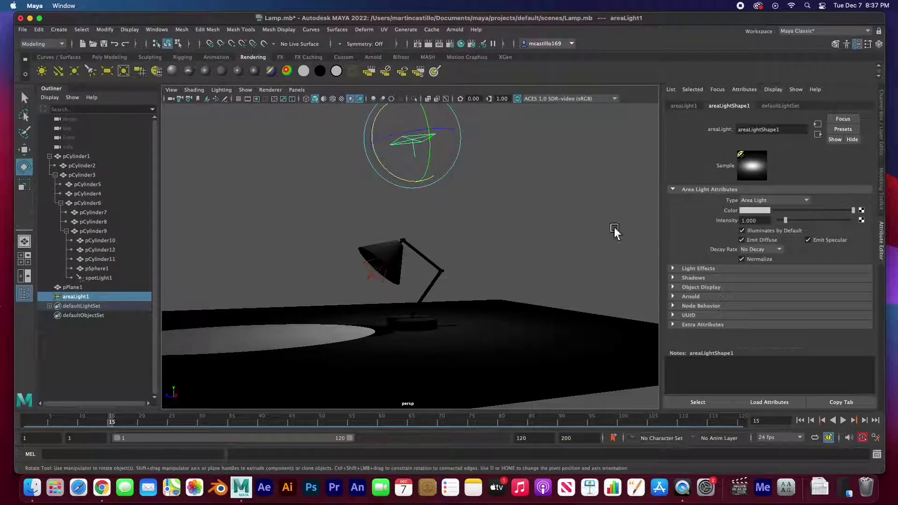
# - Aim areaLight1 straight down and set its intensity to 23.649
pyautogui.moveTo(786, 220); pyautogui.dragTo(885, 234)
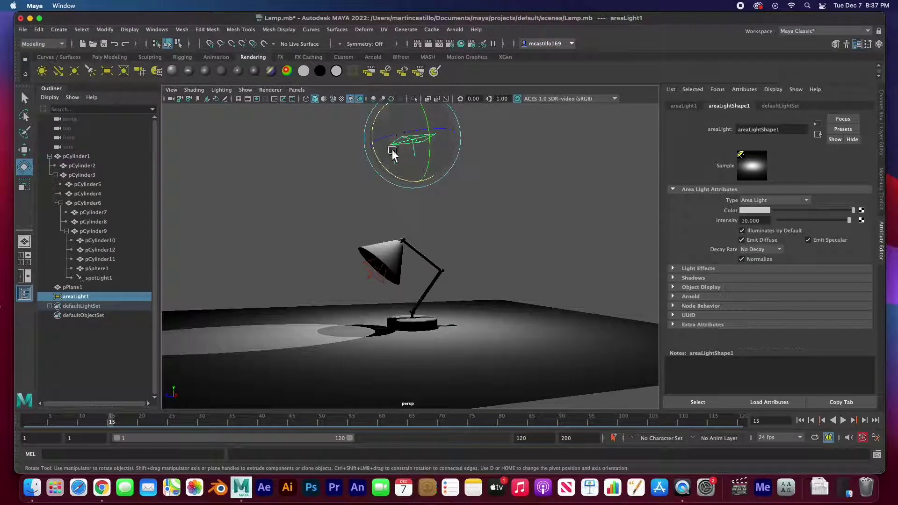
pyautogui.moveTo(385, 166)
pyautogui.mouseDown()
pyautogui.moveTo(378, 150)
pyautogui.moveTo(384, 156)
pyautogui.mouseUp()
pyautogui.moveTo(770, 224); pyautogui.dragTo(718, 222)
pyautogui.write('50')
pyautogui.press('Return')
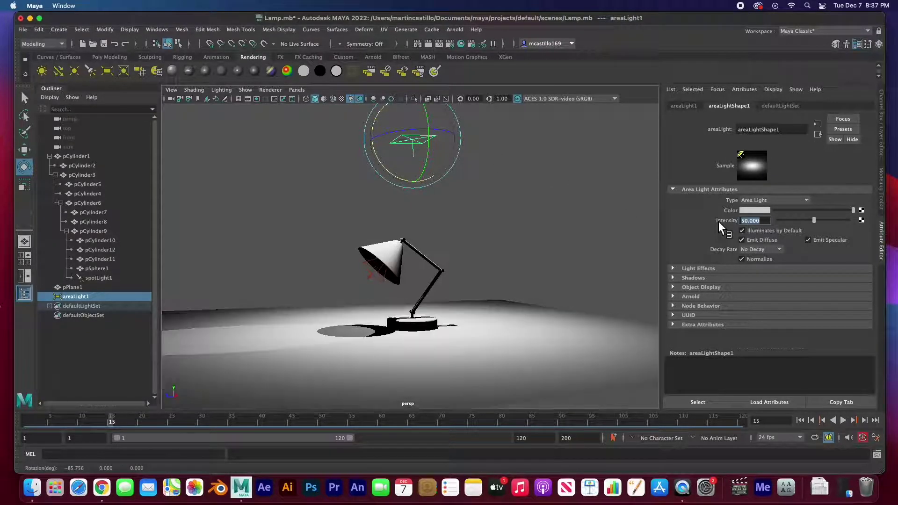
pyautogui.moveTo(814, 221); pyautogui.dragTo(798, 222)
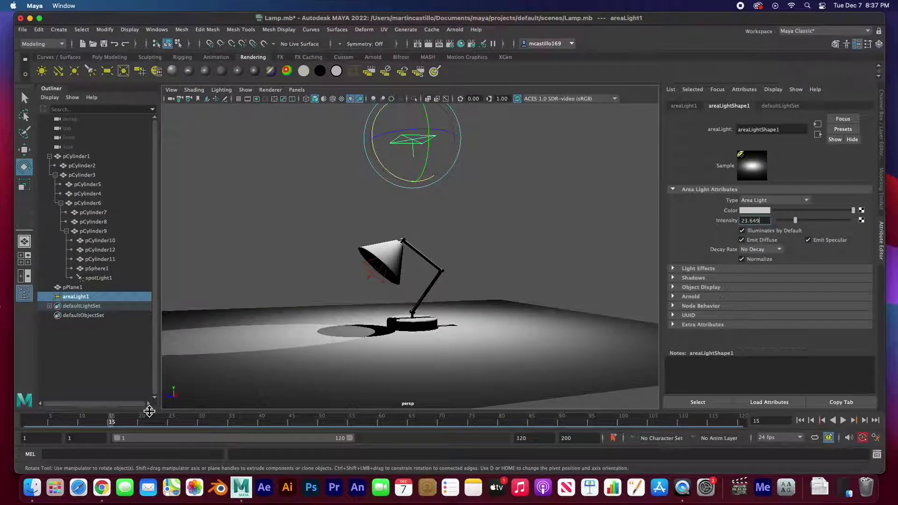
pyautogui.moveTo(92, 423)
pyautogui.mouseDown()
pyautogui.moveTo(56, 427)
pyautogui.moveTo(114, 430)
pyautogui.moveTo(46, 427)
pyautogui.moveTo(93, 429)
pyautogui.mouseUp()
pyautogui.scroll(5, 268, 366)
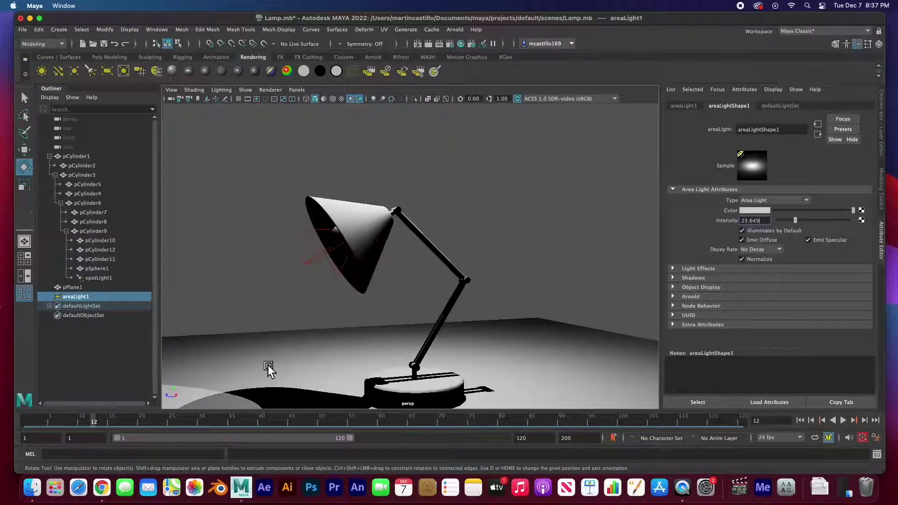
pyautogui.scroll(-2, 268, 365)
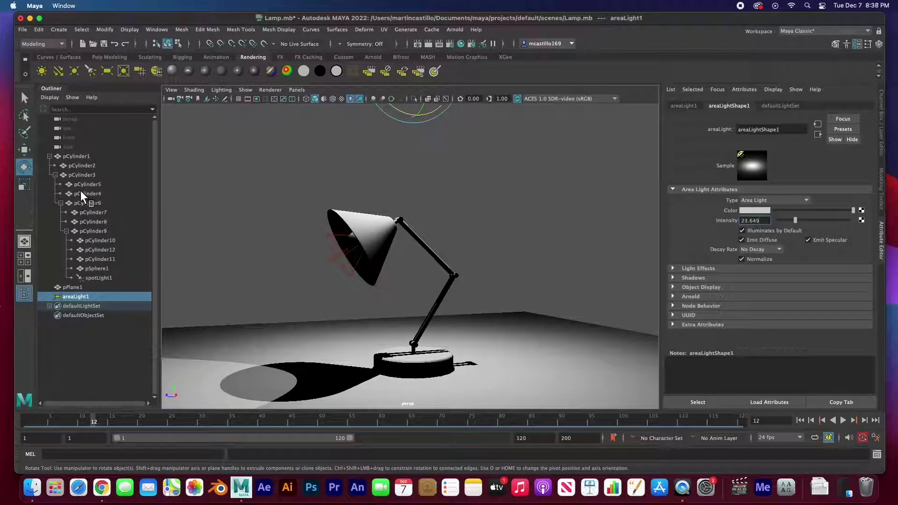
pyautogui.click(316, 304)
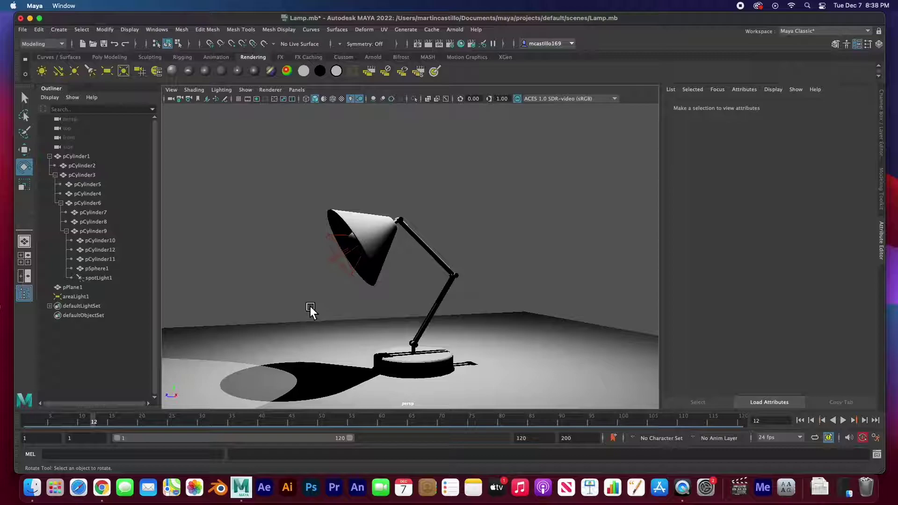
pyautogui.click(120, 422)
pyautogui.moveTo(137, 423)
pyautogui.mouseDown()
pyautogui.moveTo(50, 423)
pyautogui.moveTo(123, 422)
pyautogui.moveTo(77, 423)
pyautogui.moveTo(116, 426)
pyautogui.mouseUp()
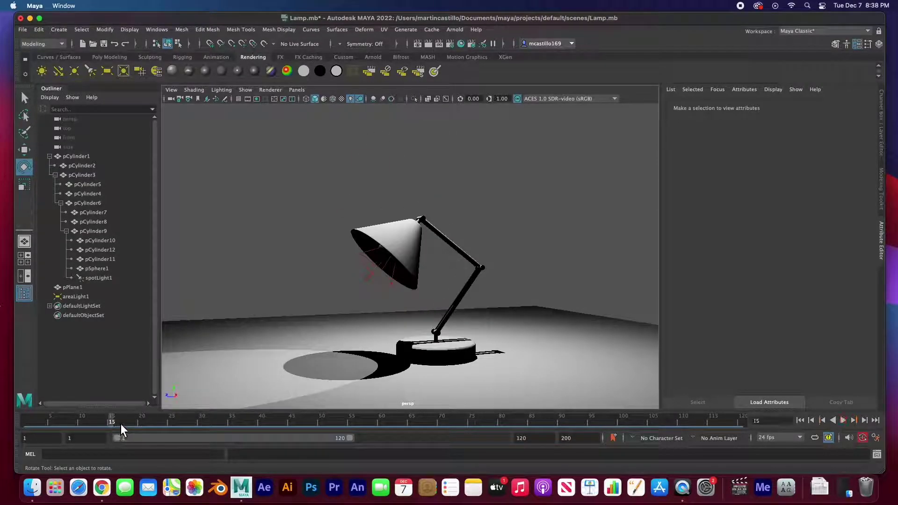
pyautogui.click(430, 220)
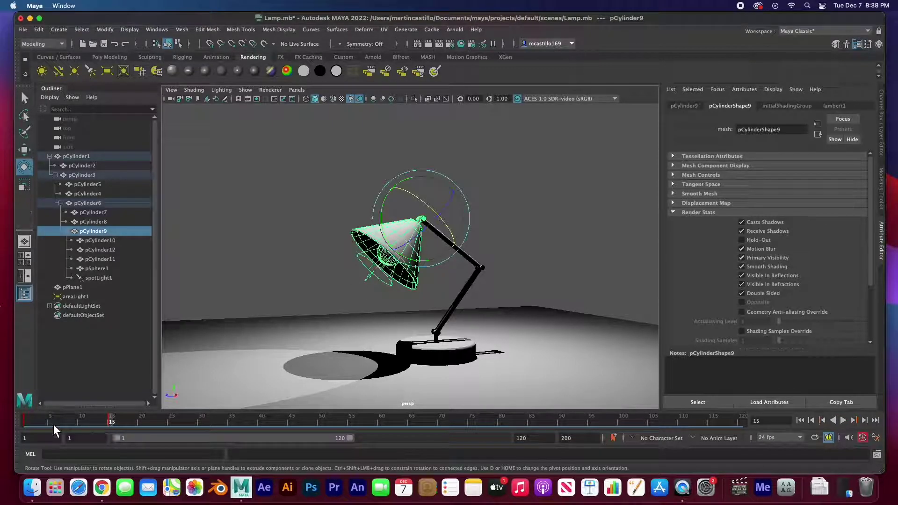
pyautogui.click(487, 269)
pyautogui.click(440, 327)
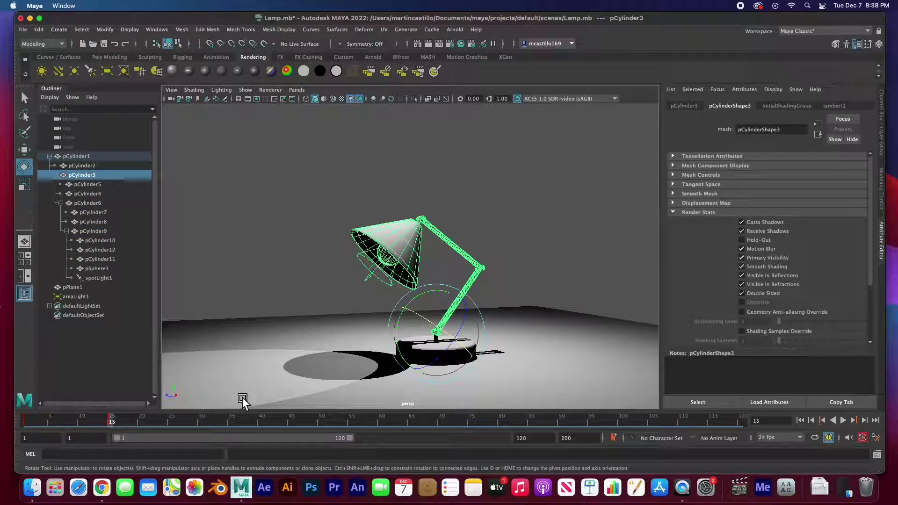
pyautogui.click(313, 271)
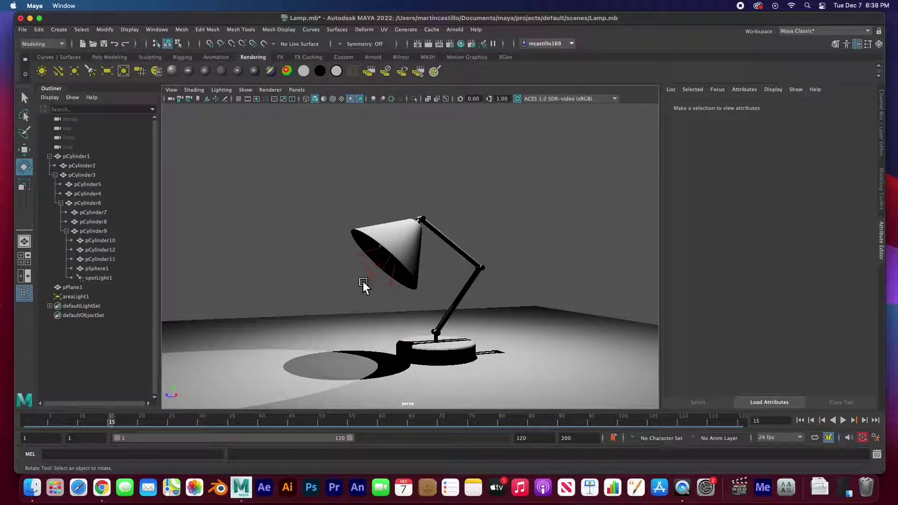
pyautogui.click(103, 272)
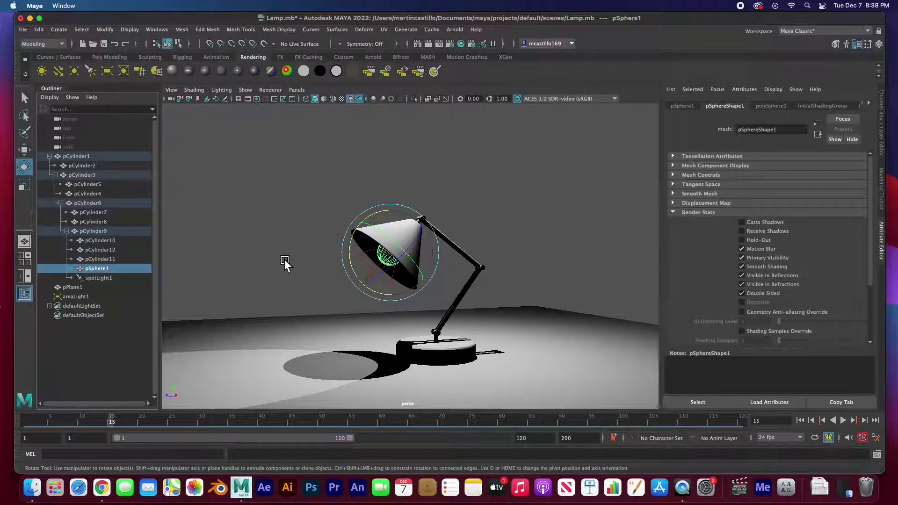
pyautogui.click(284, 260)
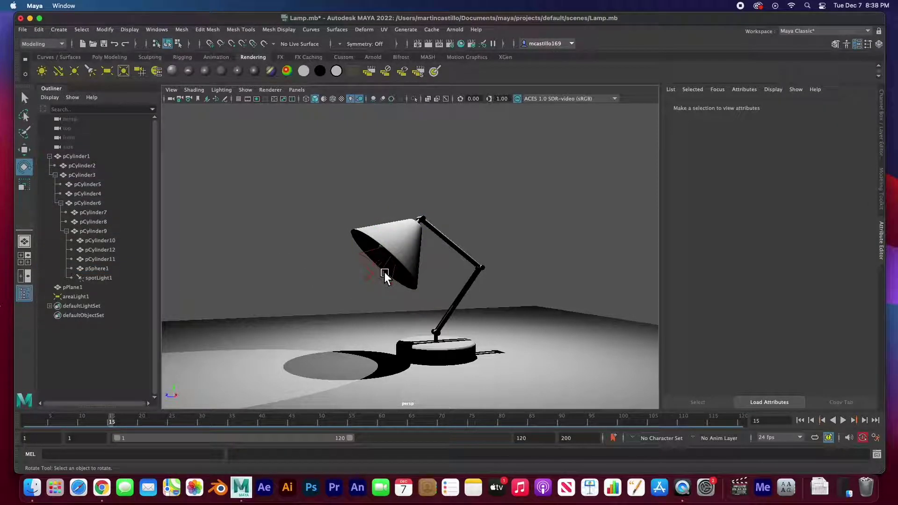
pyautogui.click(104, 270)
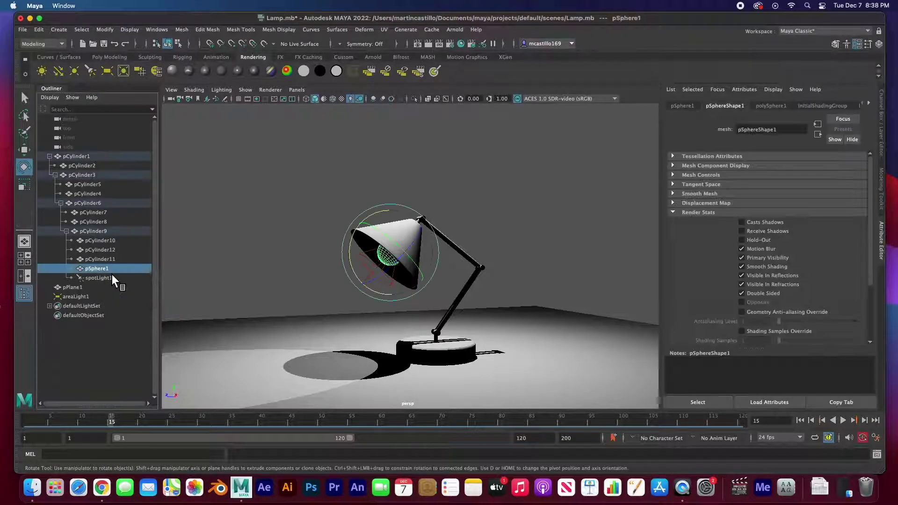
# - Assign a new Blinn material to the bulb sphere with a light colour swatch
pyautogui.click(205, 71)
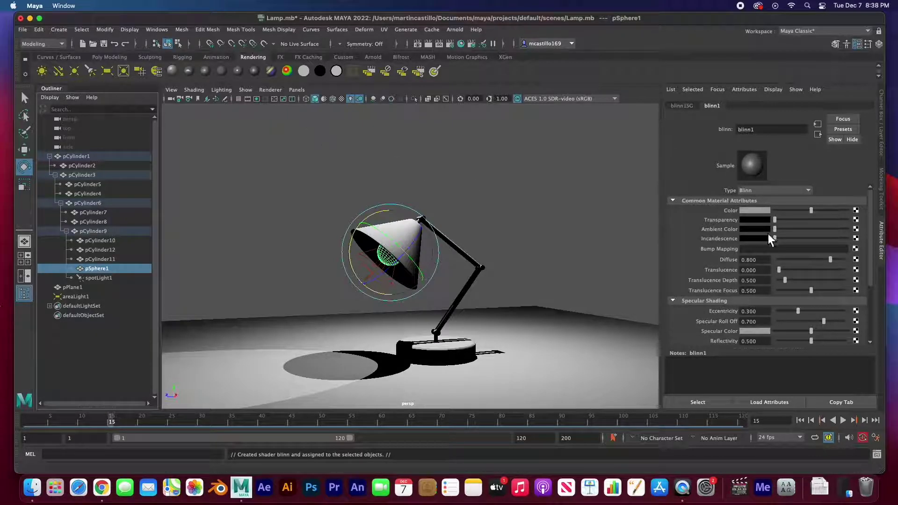
pyautogui.click(755, 211)
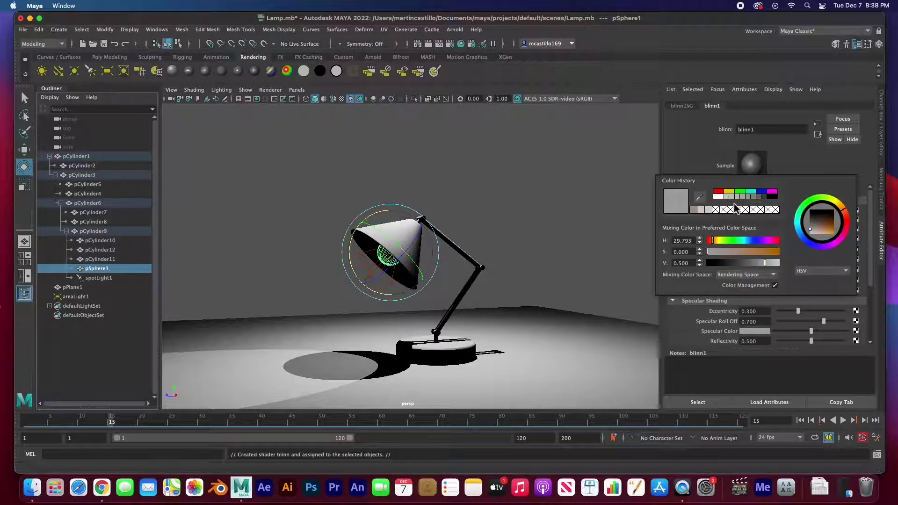
pyautogui.click(720, 198)
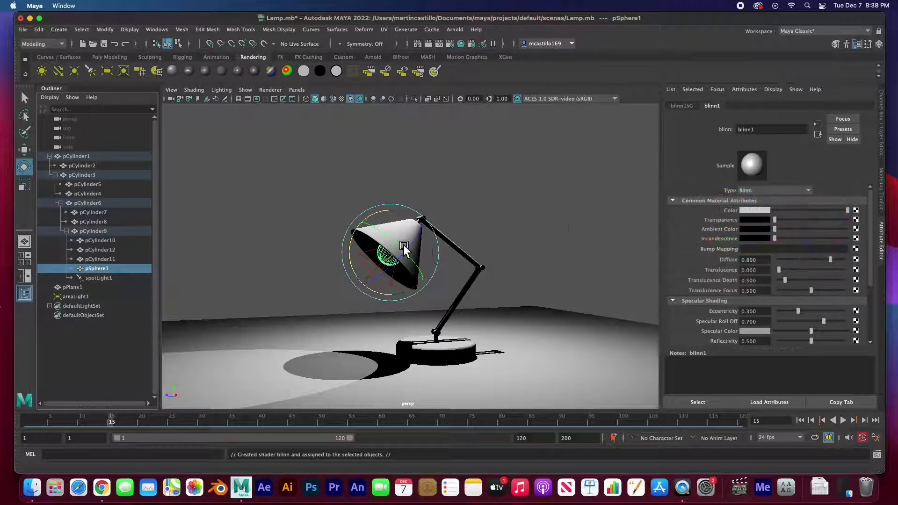
pyautogui.click(459, 192)
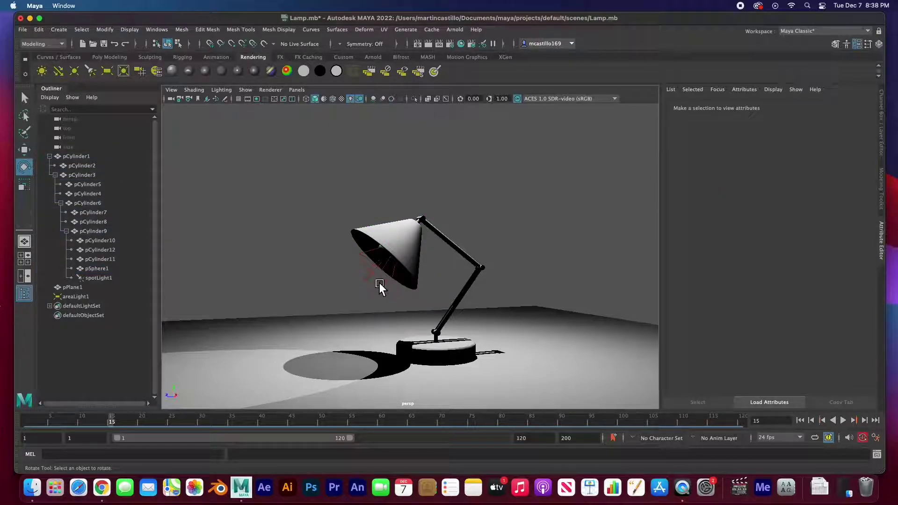
# - Raise blinn1's Ambient Color to near maximum so the bulb glows white
pyautogui.click(386, 257)
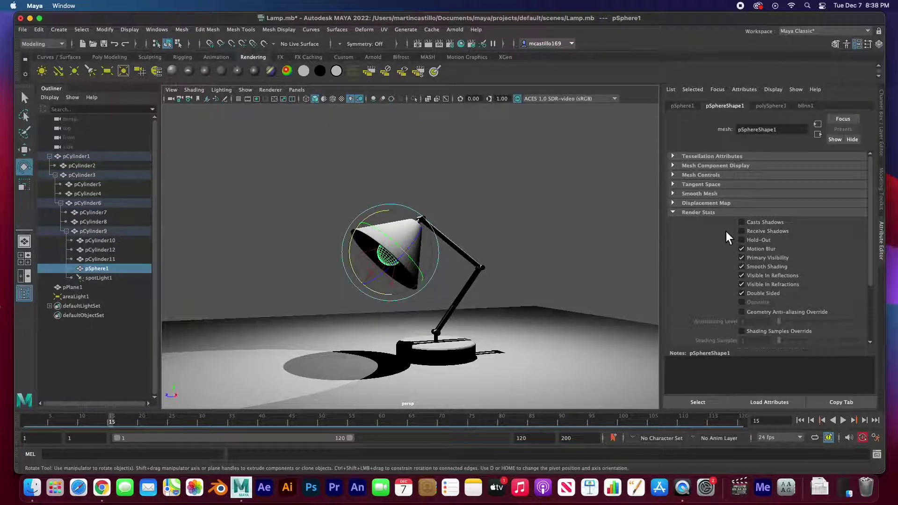
pyautogui.click(807, 106)
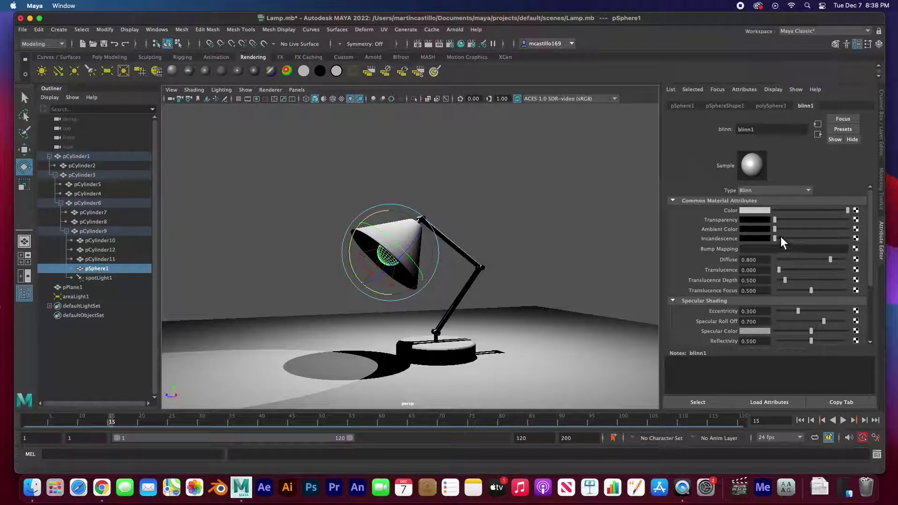
pyautogui.moveTo(780, 231); pyautogui.dragTo(857, 231)
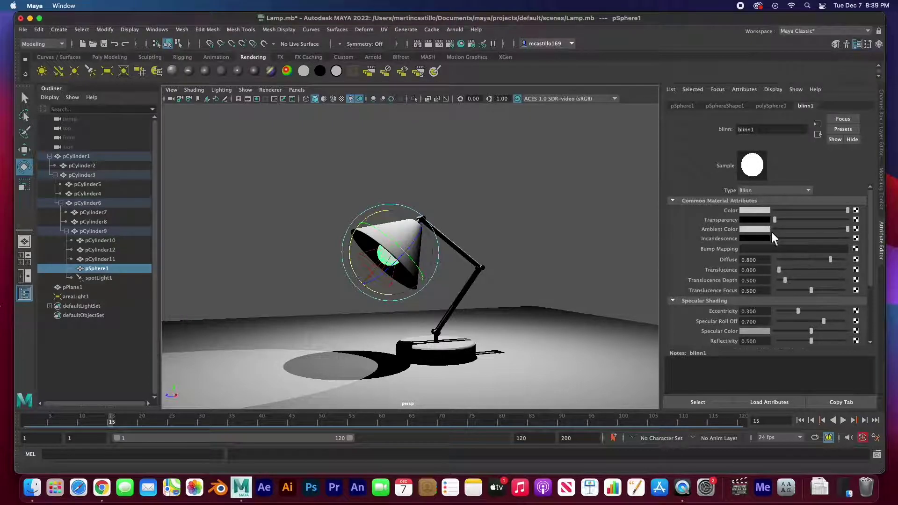
pyautogui.click(398, 289)
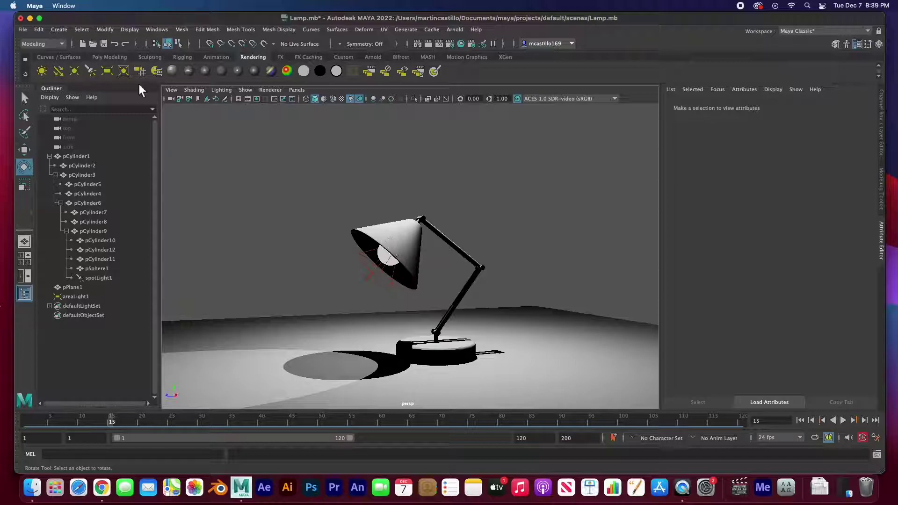
pyautogui.click(77, 72)
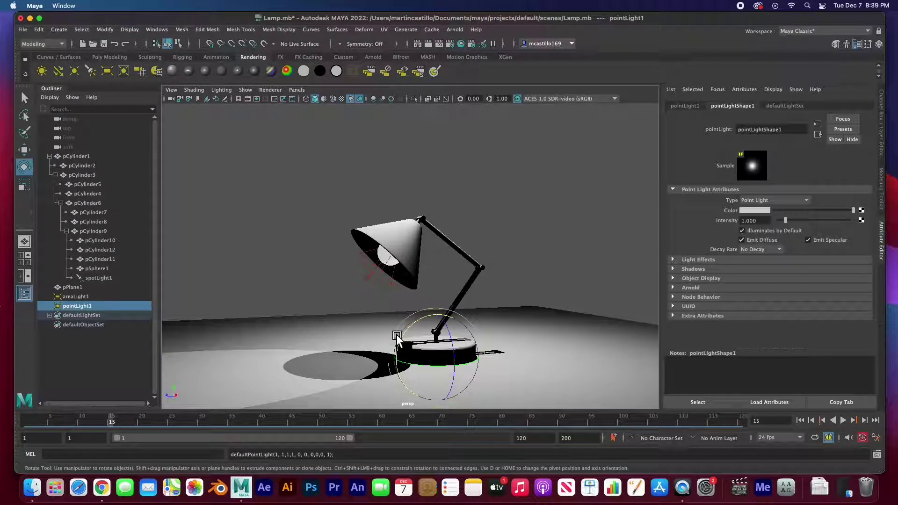
pyautogui.press('w')
pyautogui.moveTo(432, 322); pyautogui.dragTo(432, 223)
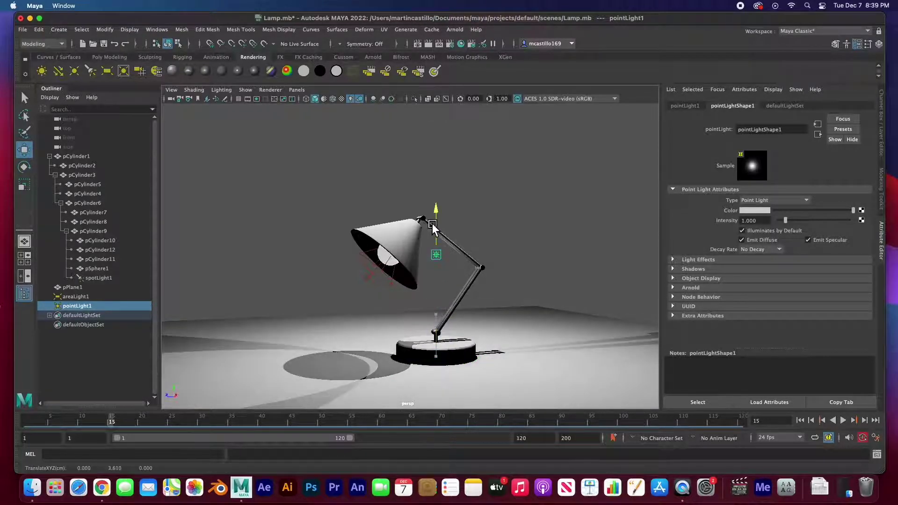
pyautogui.moveTo(455, 258); pyautogui.dragTo(372, 256)
pyautogui.press('super+z')
pyautogui.moveTo(787, 222)
pyautogui.mouseDown()
pyautogui.moveTo(812, 223)
pyautogui.moveTo(798, 224)
pyautogui.mouseUp()
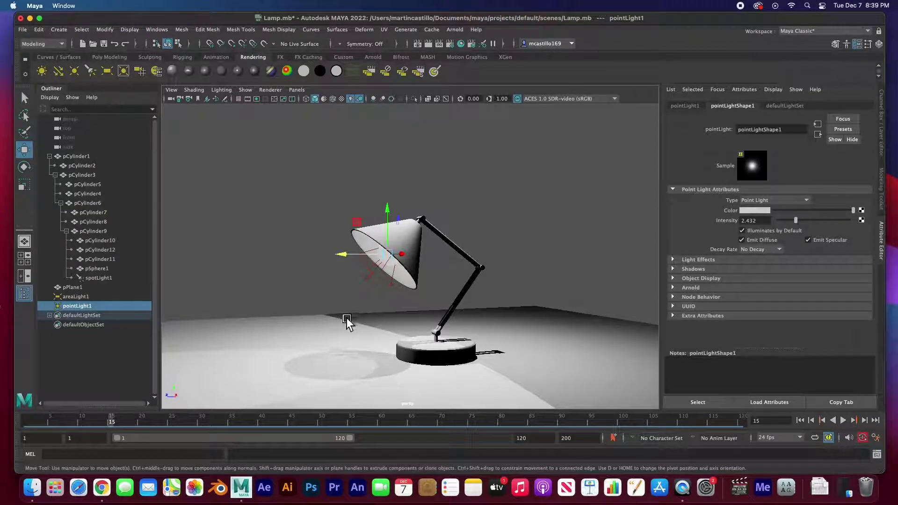
pyautogui.moveTo(371, 250); pyautogui.dragTo(283, 259)
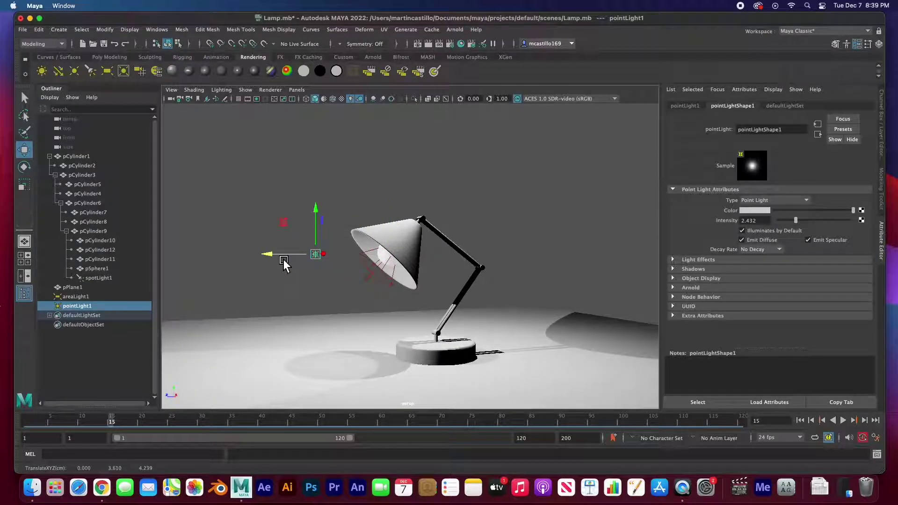
pyautogui.press('Delete')
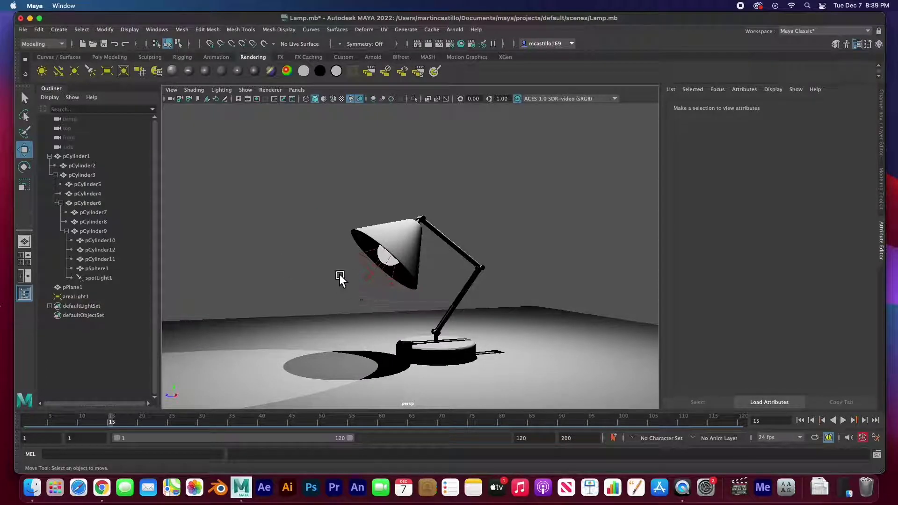
# - Review the lamp cylinders, pPlane1 and the area light, then collapse everything under pCylinder1
pyautogui.click(74, 159)
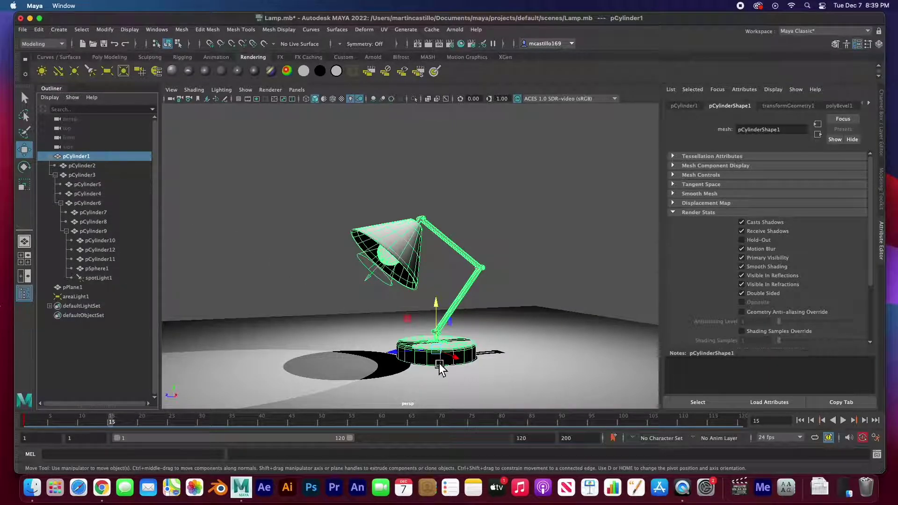
pyautogui.click(86, 176)
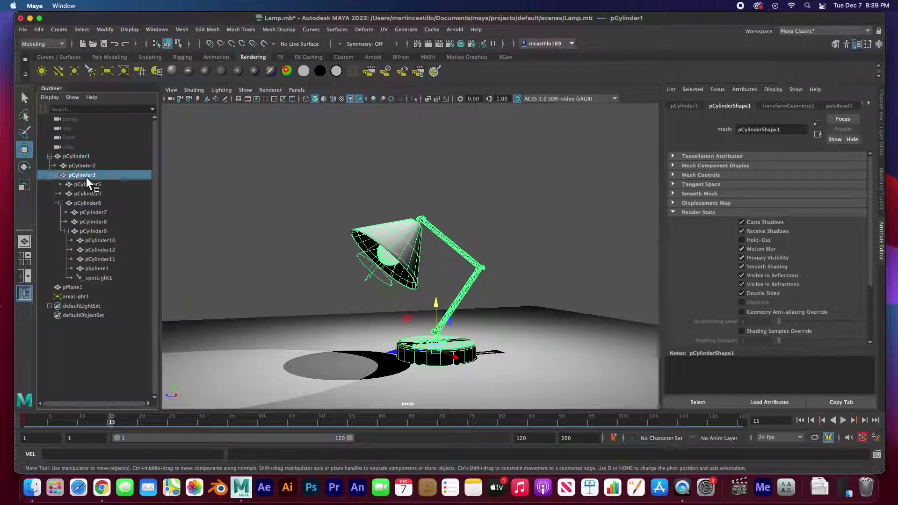
pyautogui.click(91, 206)
pyautogui.click(94, 232)
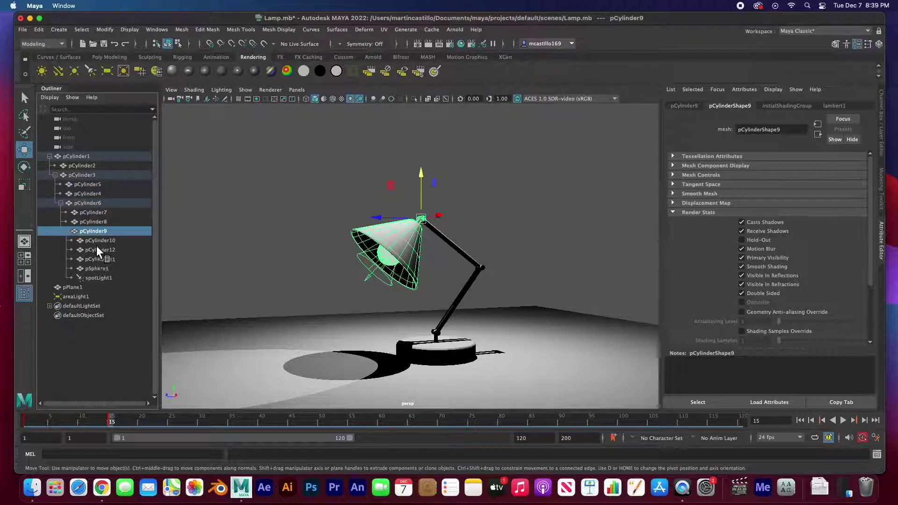
pyautogui.click(72, 289)
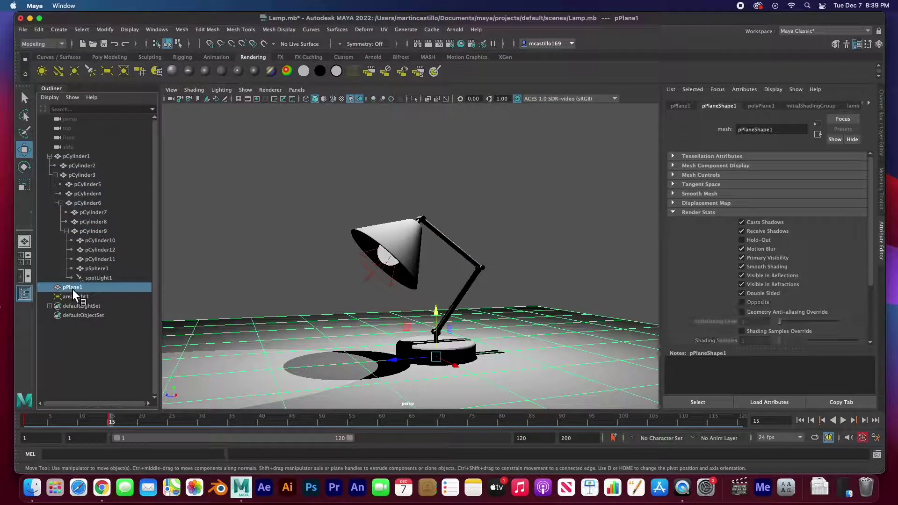
pyautogui.click(75, 299)
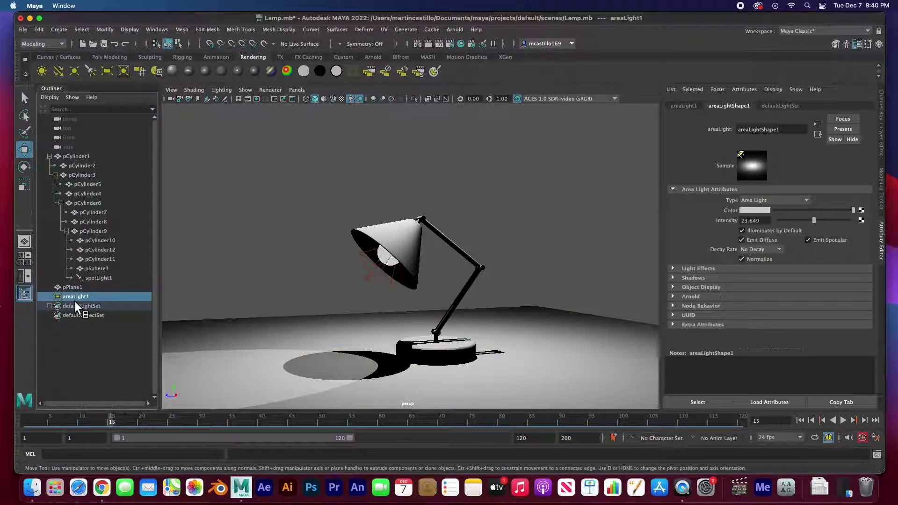
pyautogui.click(49, 156)
pyautogui.click(74, 157)
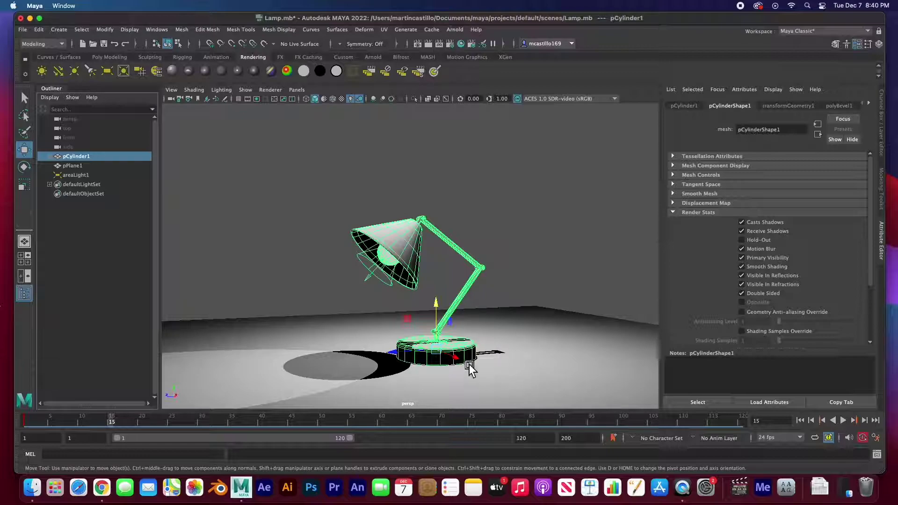
# - Trial-move the whole lamp left across the floor, then undo the moves
pyautogui.moveTo(457, 358); pyautogui.dragTo(423, 345)
pyautogui.press('e')
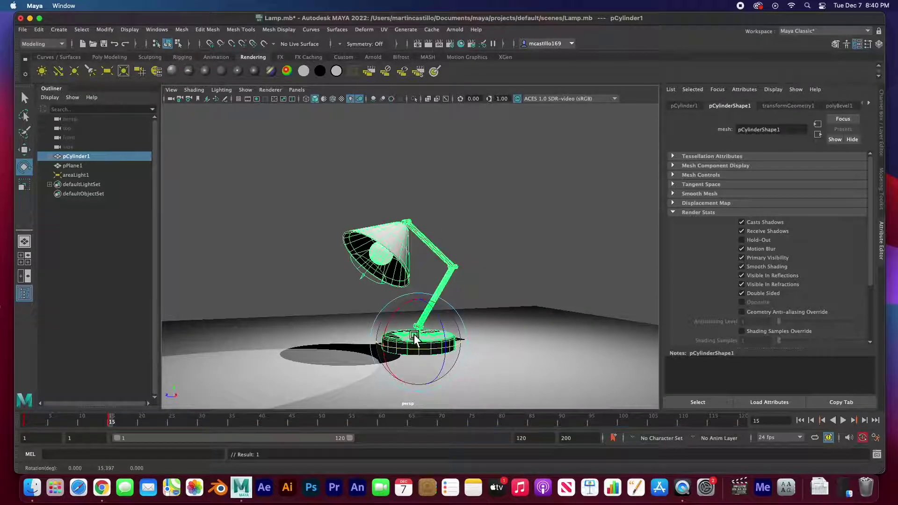
pyautogui.press('w')
pyautogui.moveTo(423, 338); pyautogui.dragTo(272, 346)
pyautogui.press('z')
pyautogui.press('z')
pyautogui.press('z')
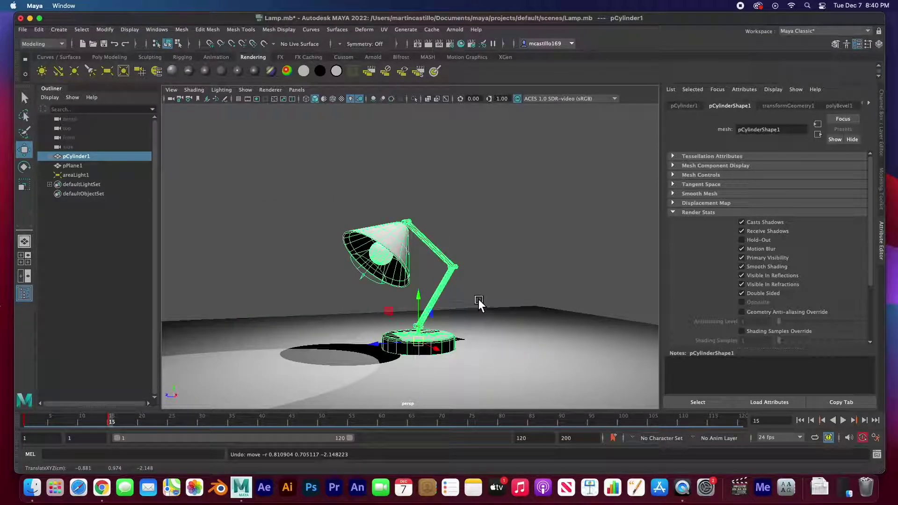
pyautogui.click(480, 242)
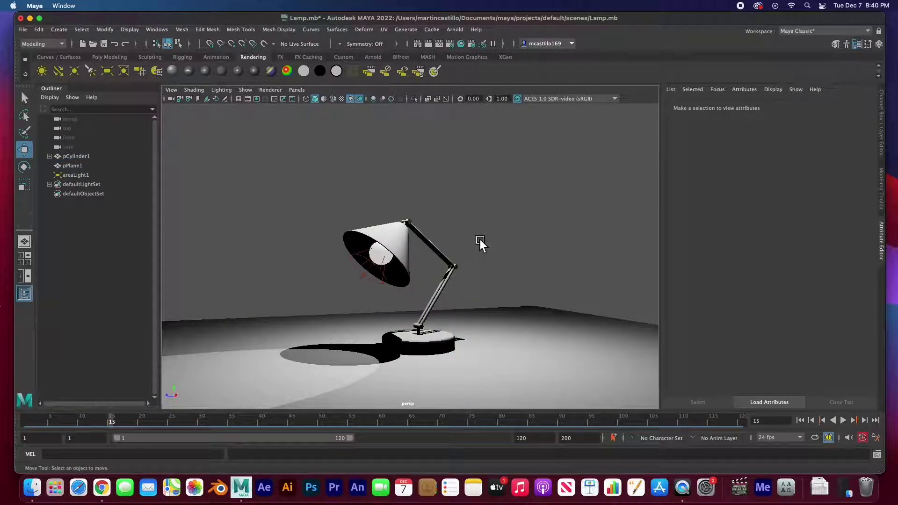